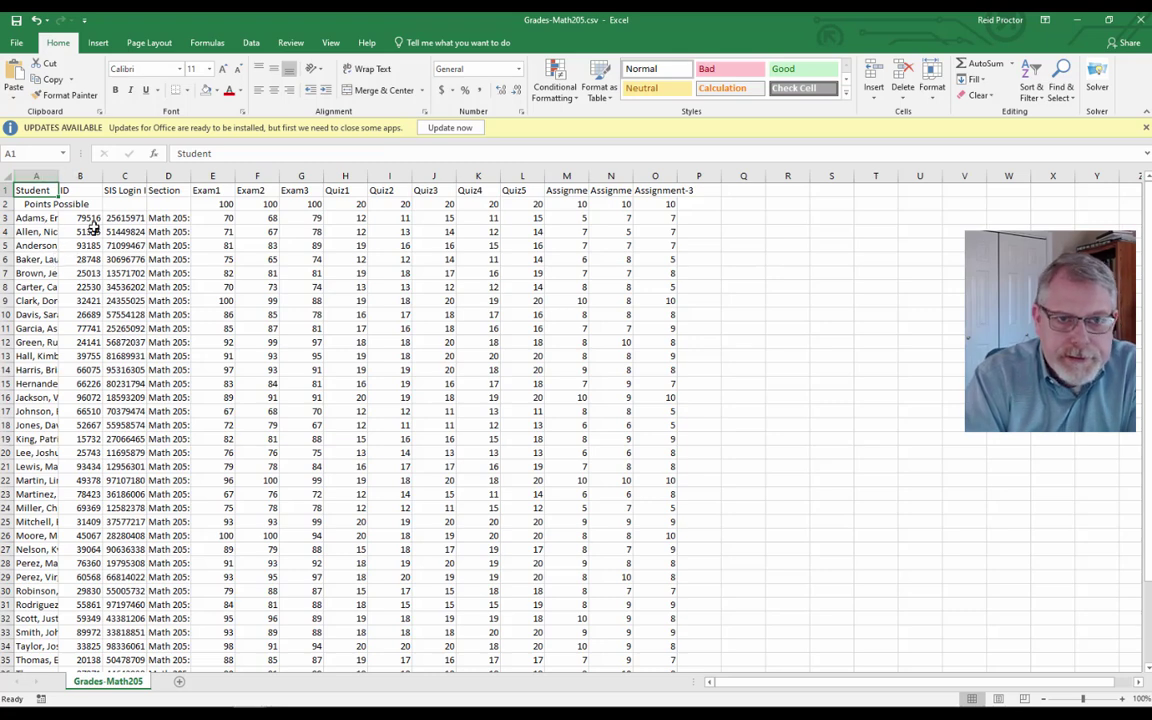
Delete the Points Possible row beneath the header row of the gradebook.
left_click(166, 176)
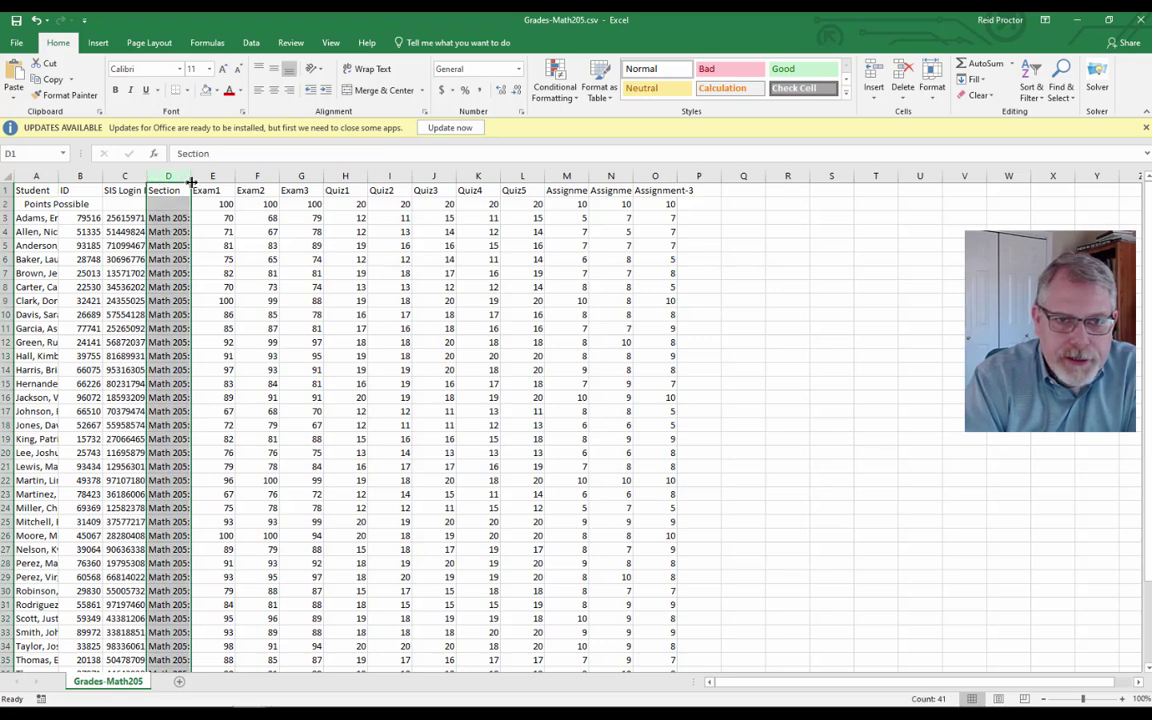
left_click(567, 176)
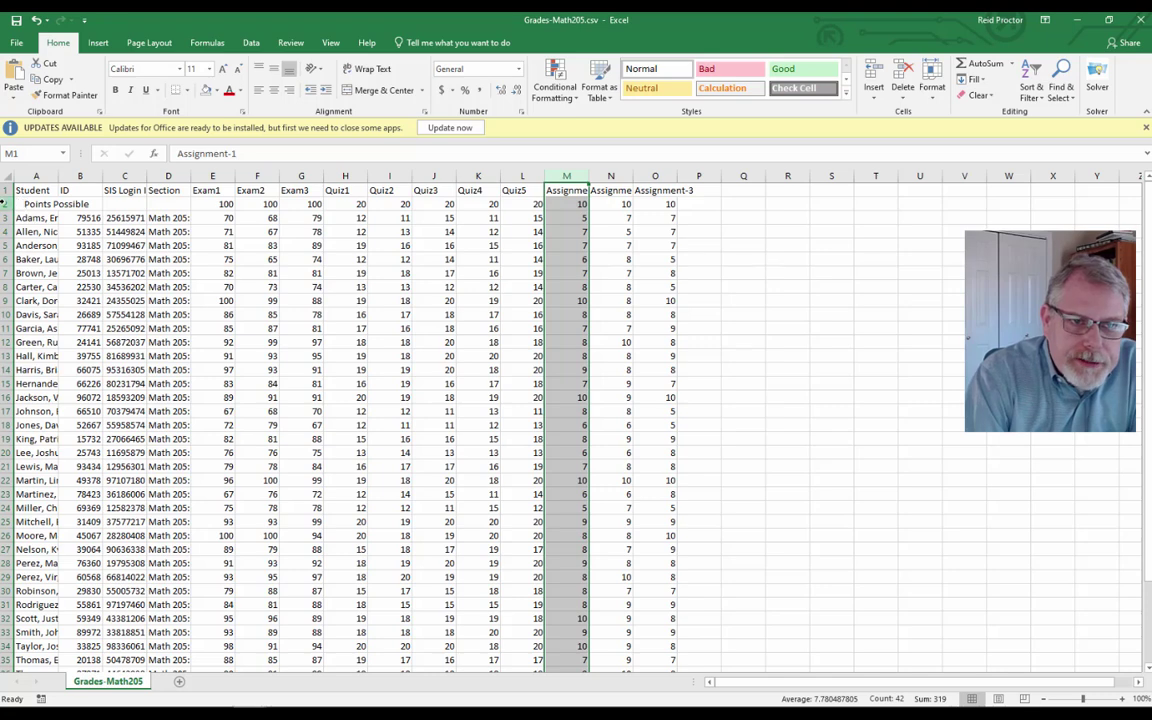
left_click(5, 204)
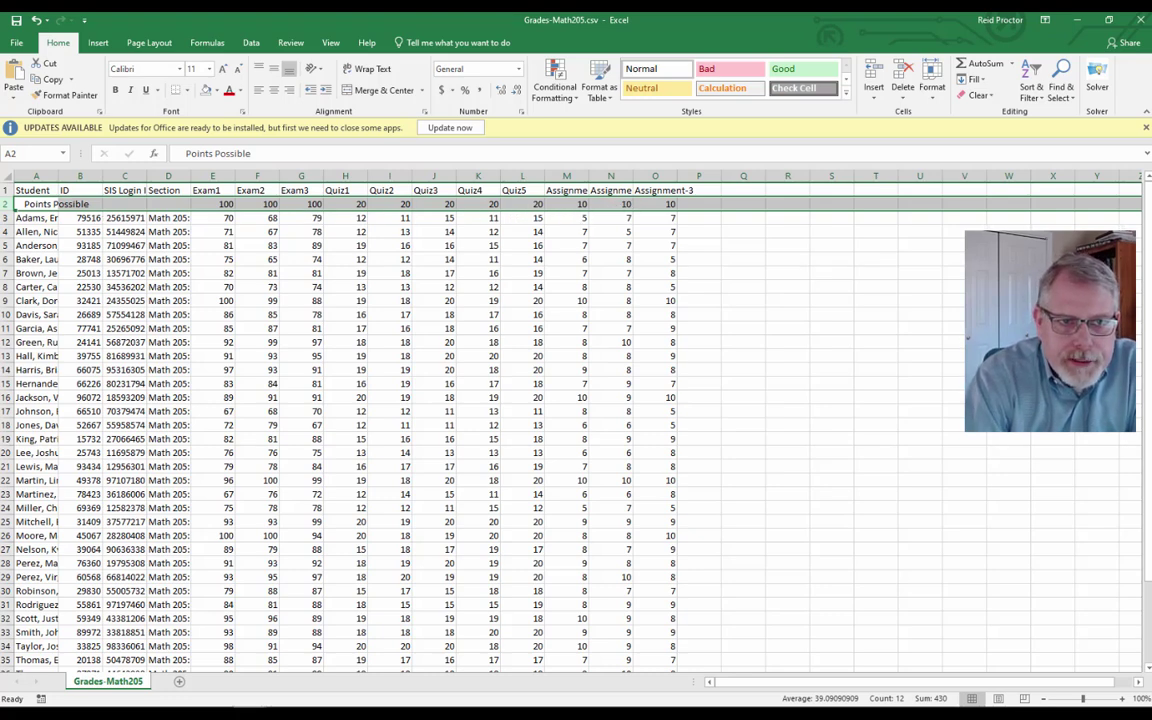
right_click(5, 204)
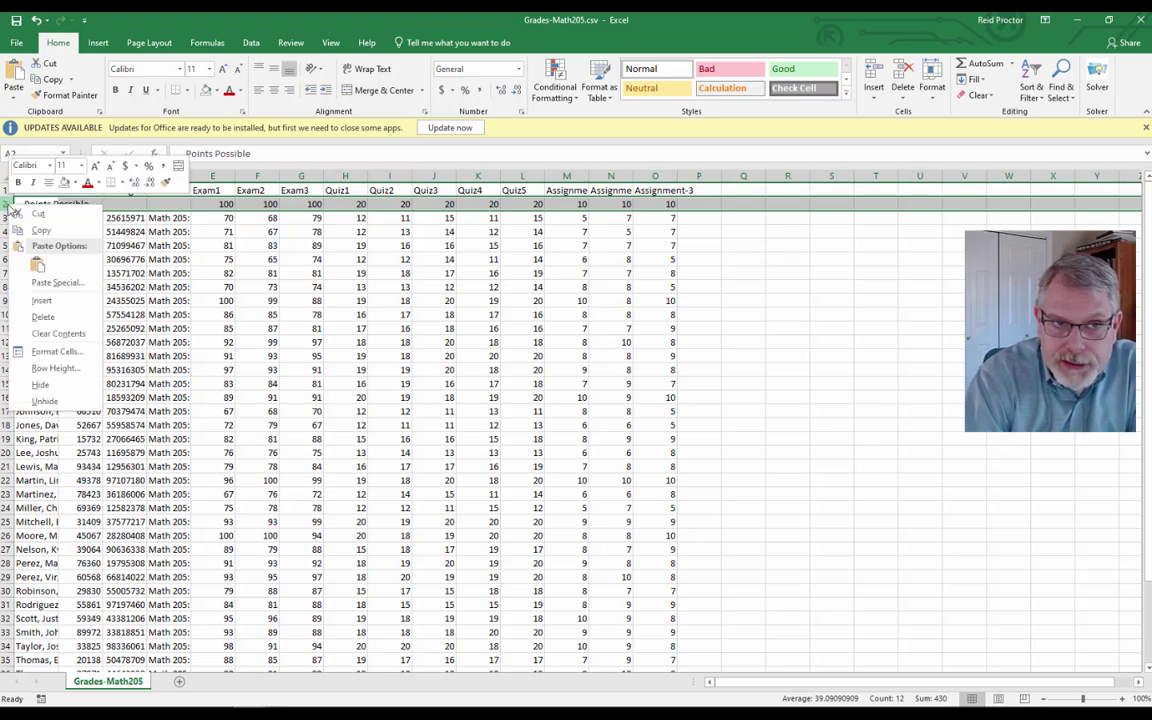
key("Escape")
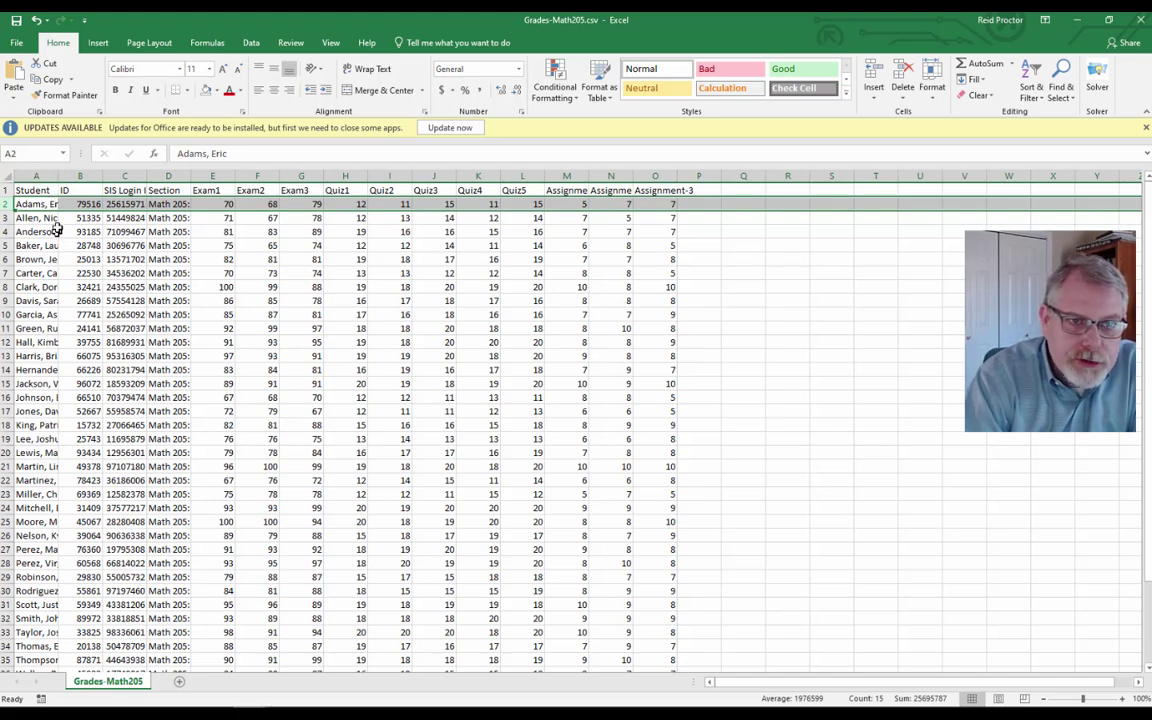
Try a manual width for the Student column that fits the full names, and undo the resizing.
left_click(42, 175)
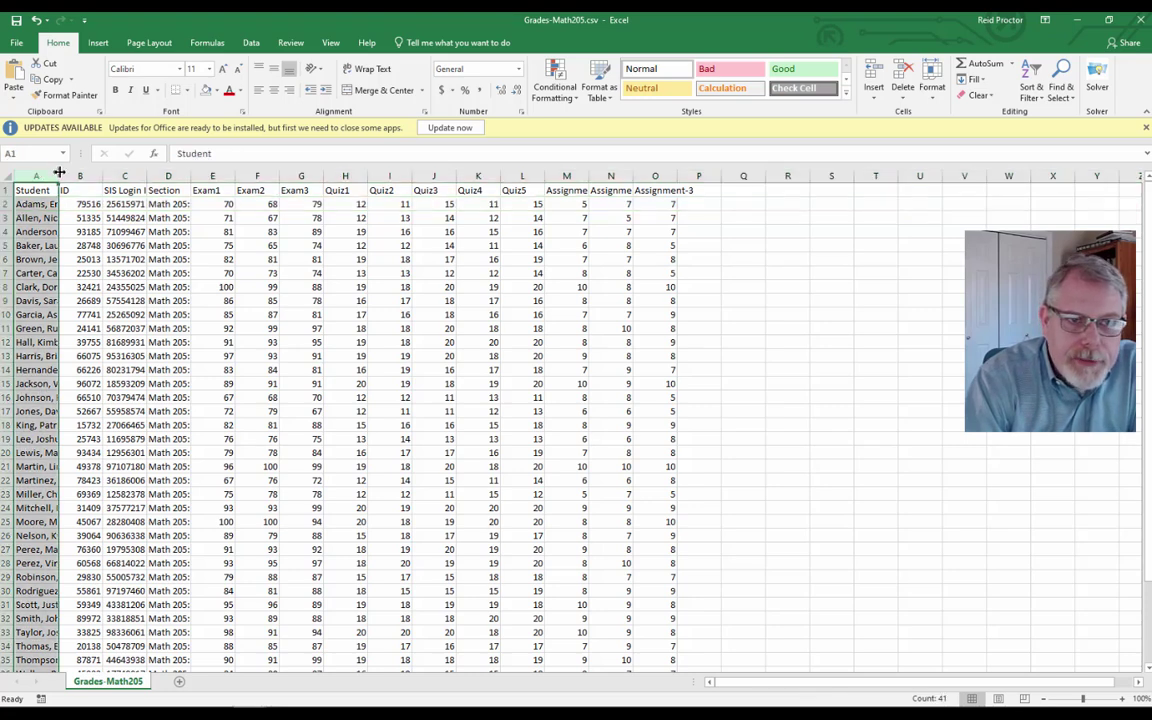
left_click(79, 174)
left_click(35, 175)
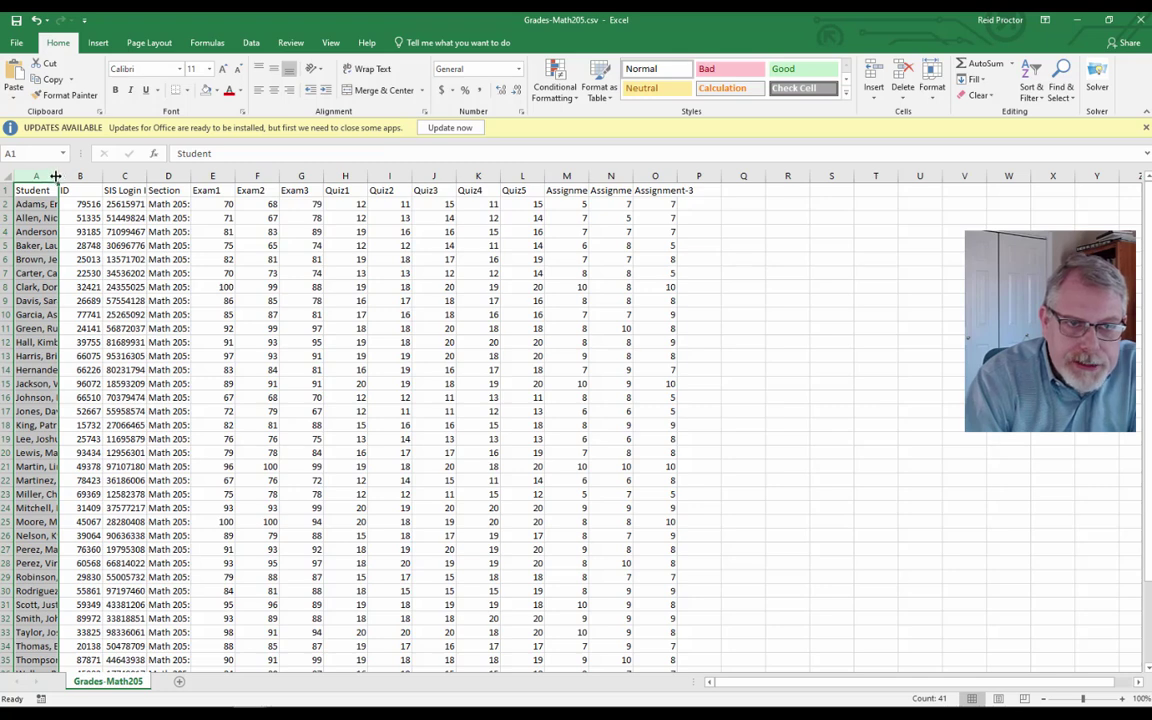
left_click_drag(58, 176, 114, 180)
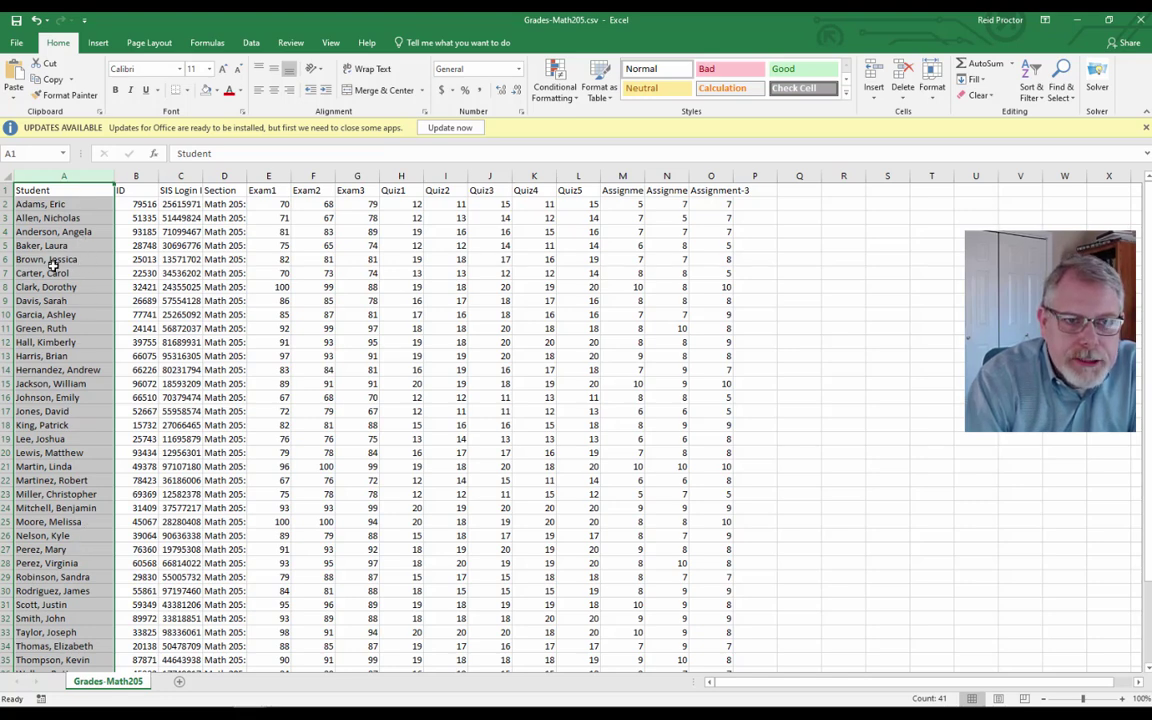
left_click(37, 21)
left_click(37, 21)
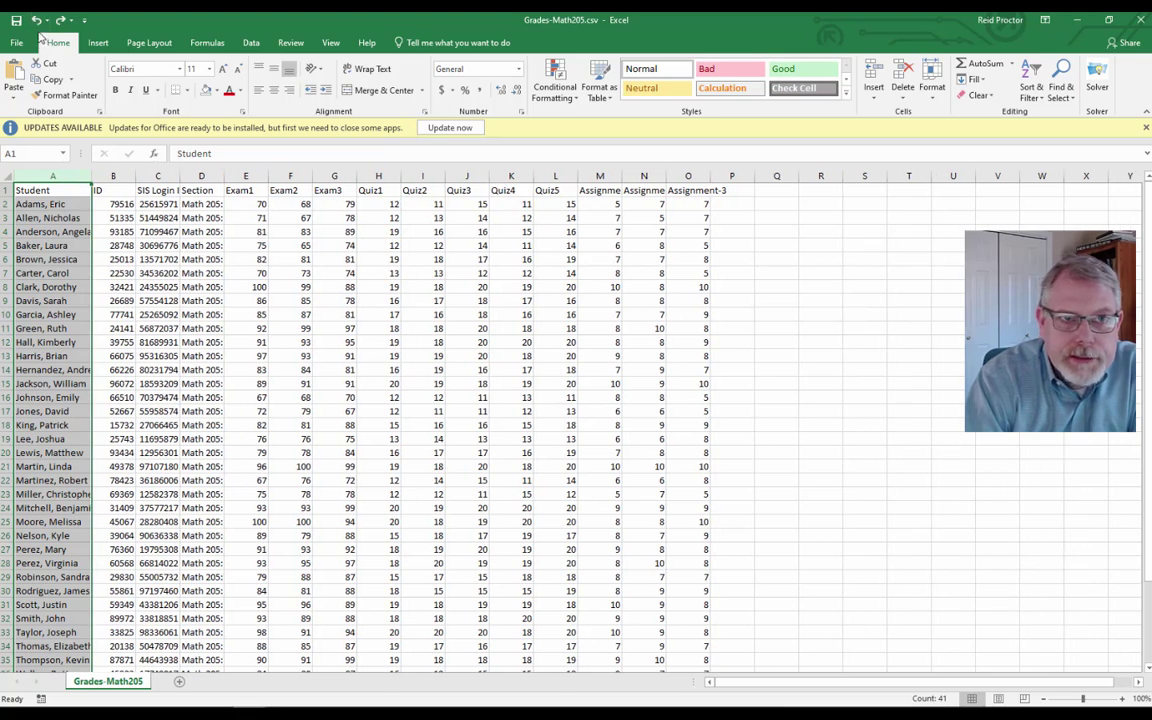
left_click(37, 21)
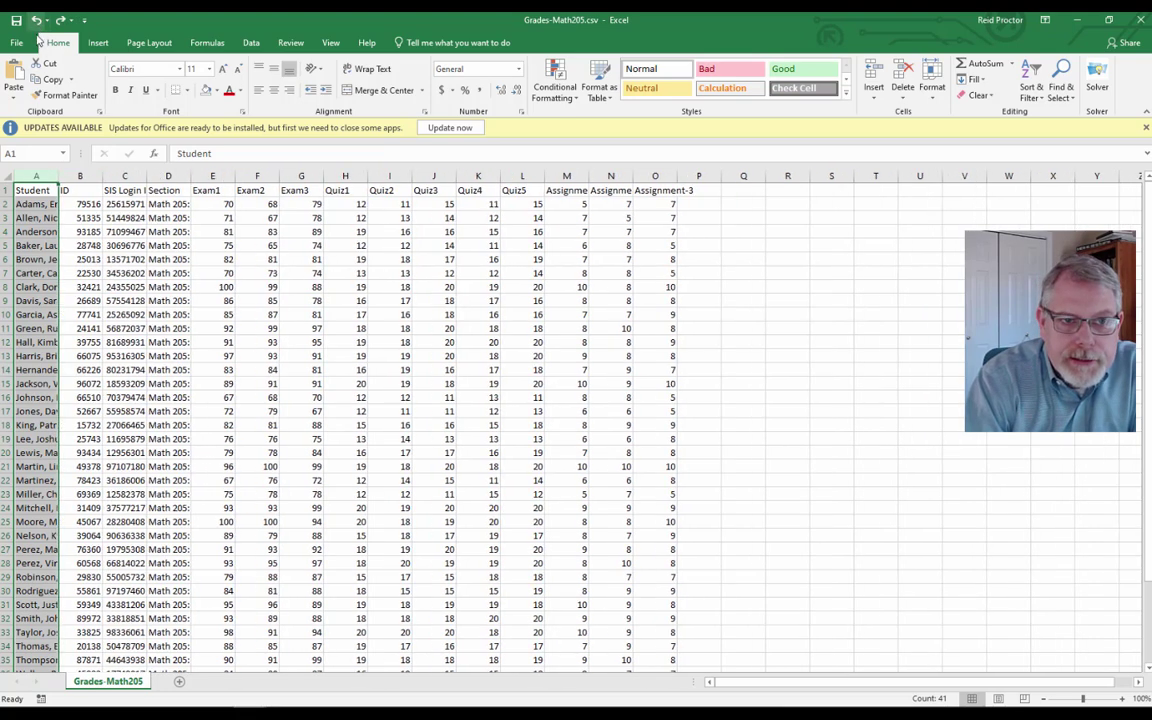
Auto-fit the Student column to its longest name and delete the ID column.
double_click(59, 176)
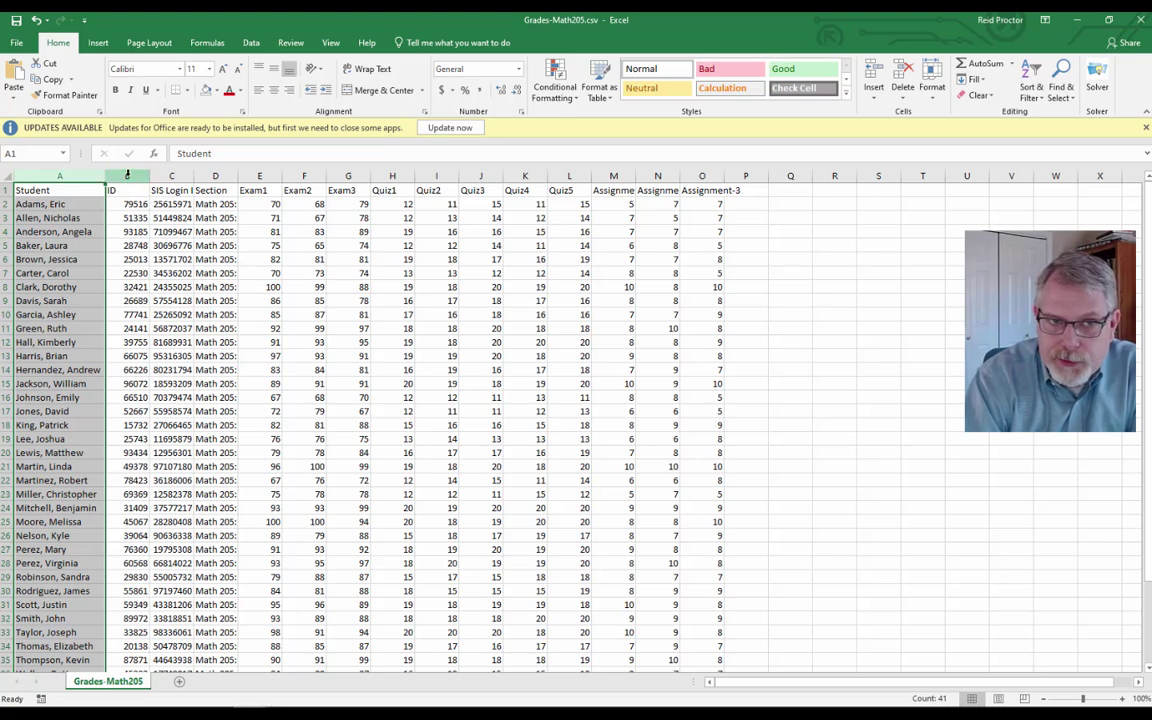
left_click(128, 176)
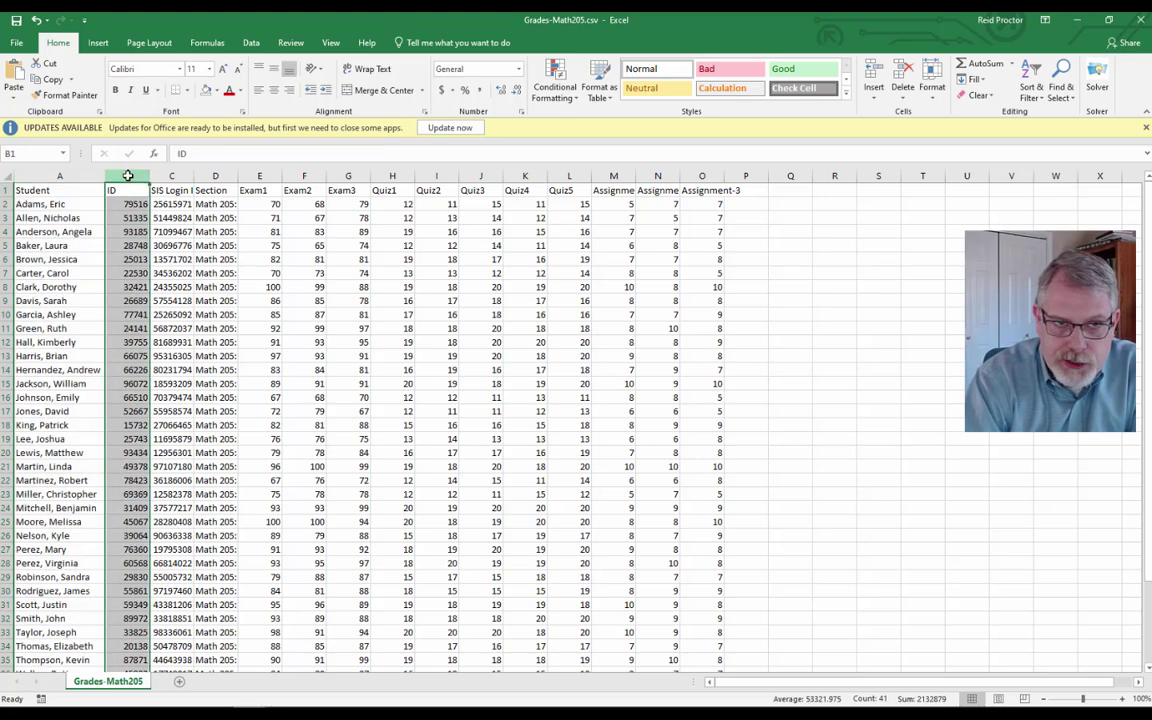
right_click(126, 176)
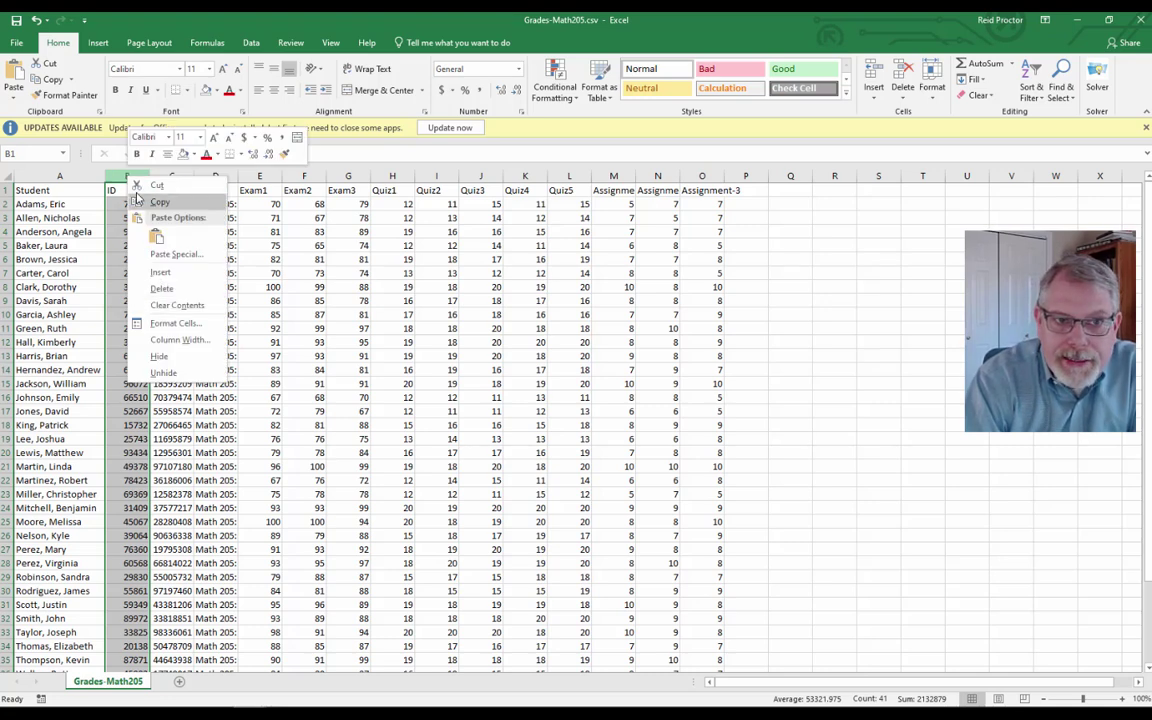
left_click(125, 173)
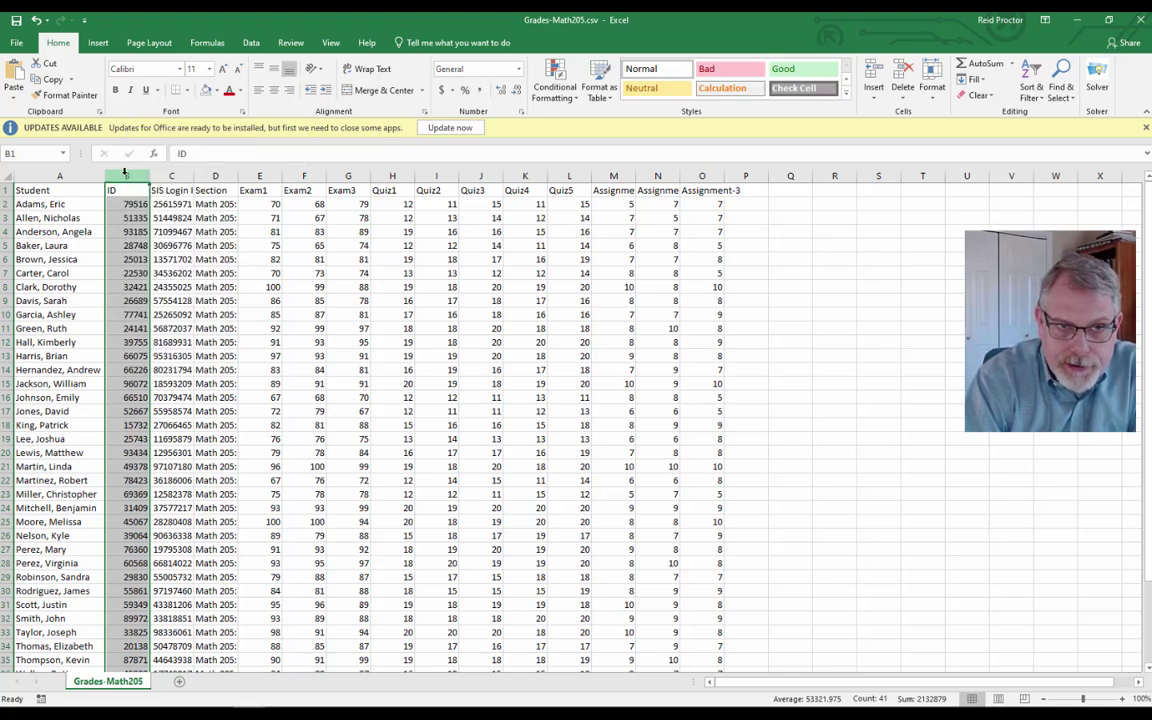
right_click(125, 173)
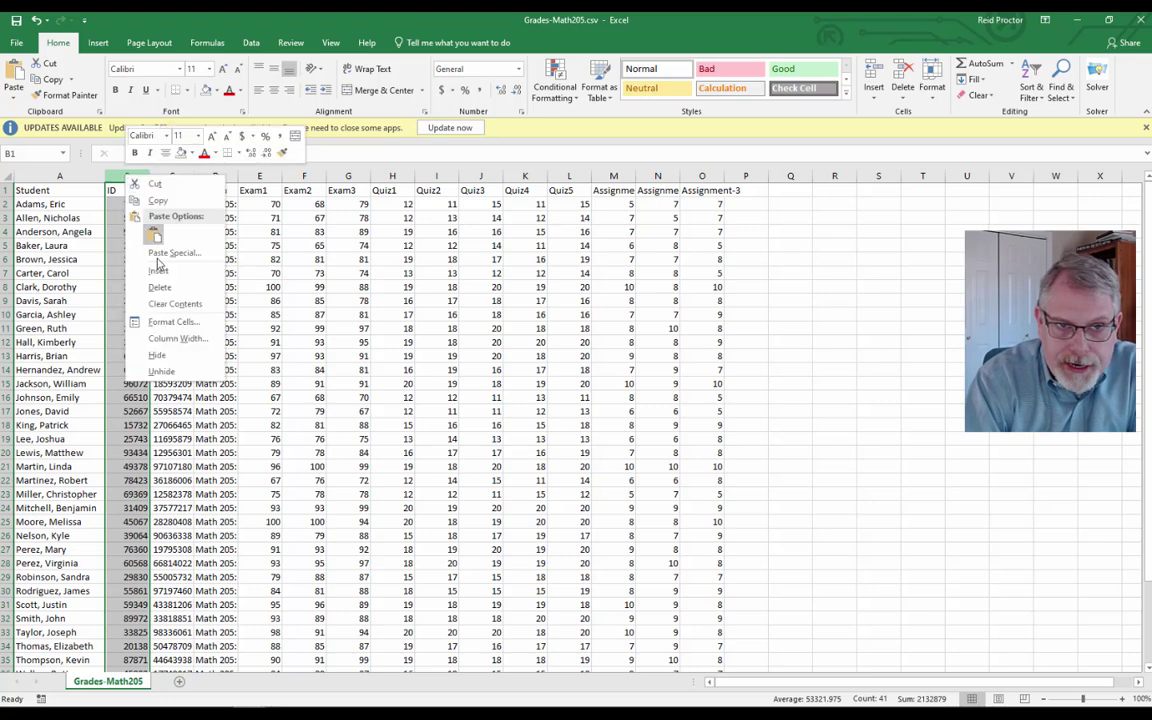
left_click(159, 287)
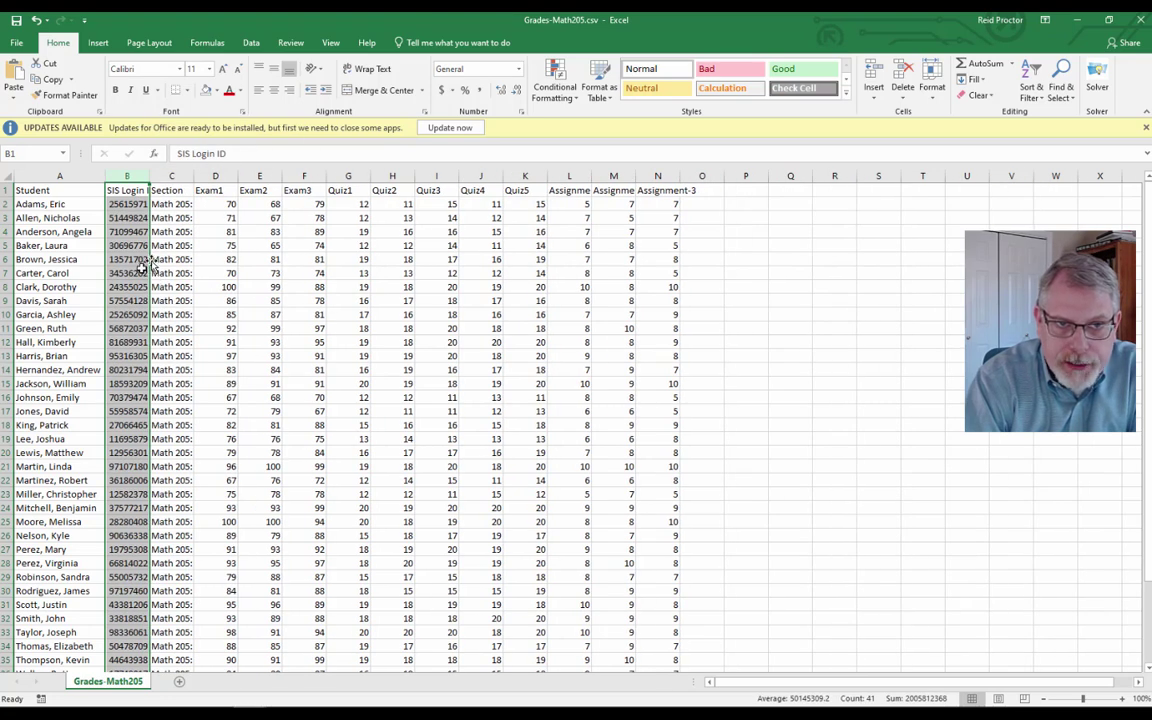
Auto-fit the SIS Login ID column to its contents and center the whole column.
double_click(150, 175)
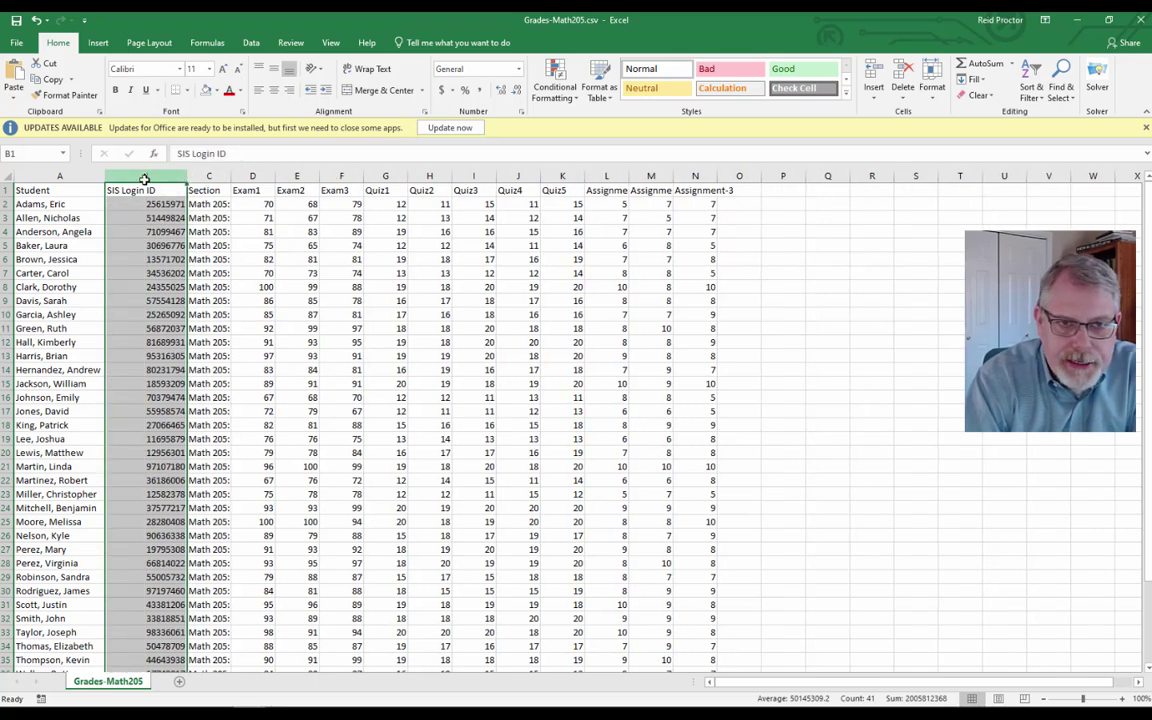
left_click(147, 206)
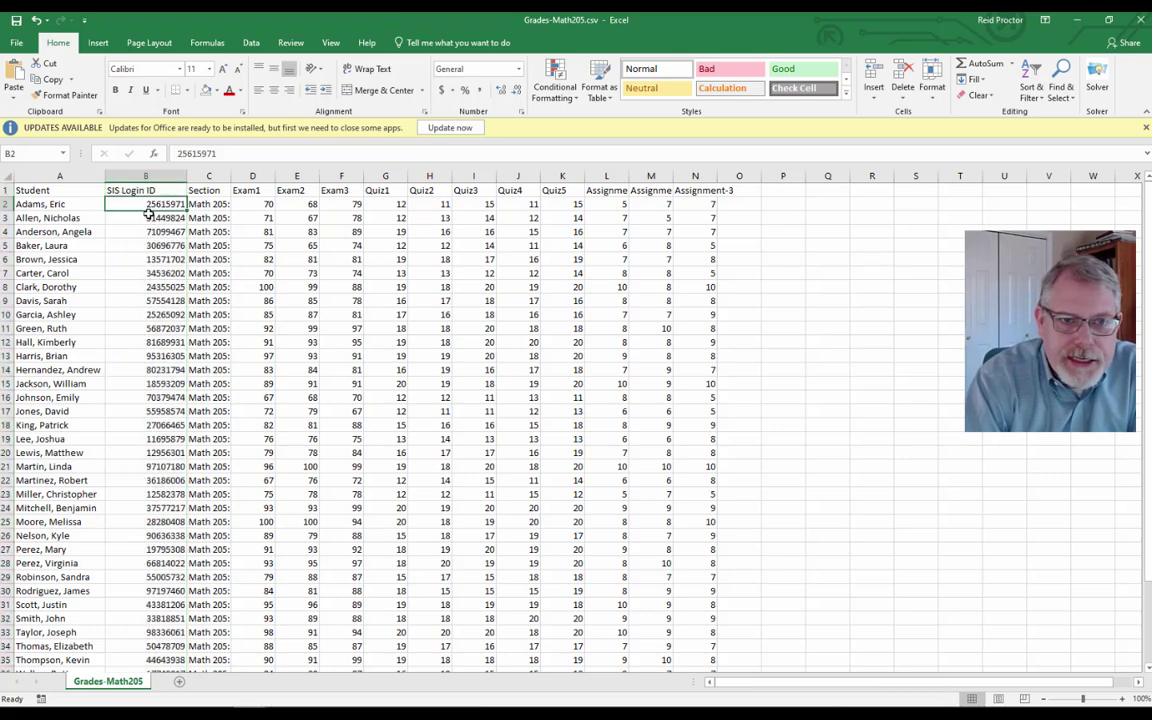
left_click(148, 216)
left_click(149, 231)
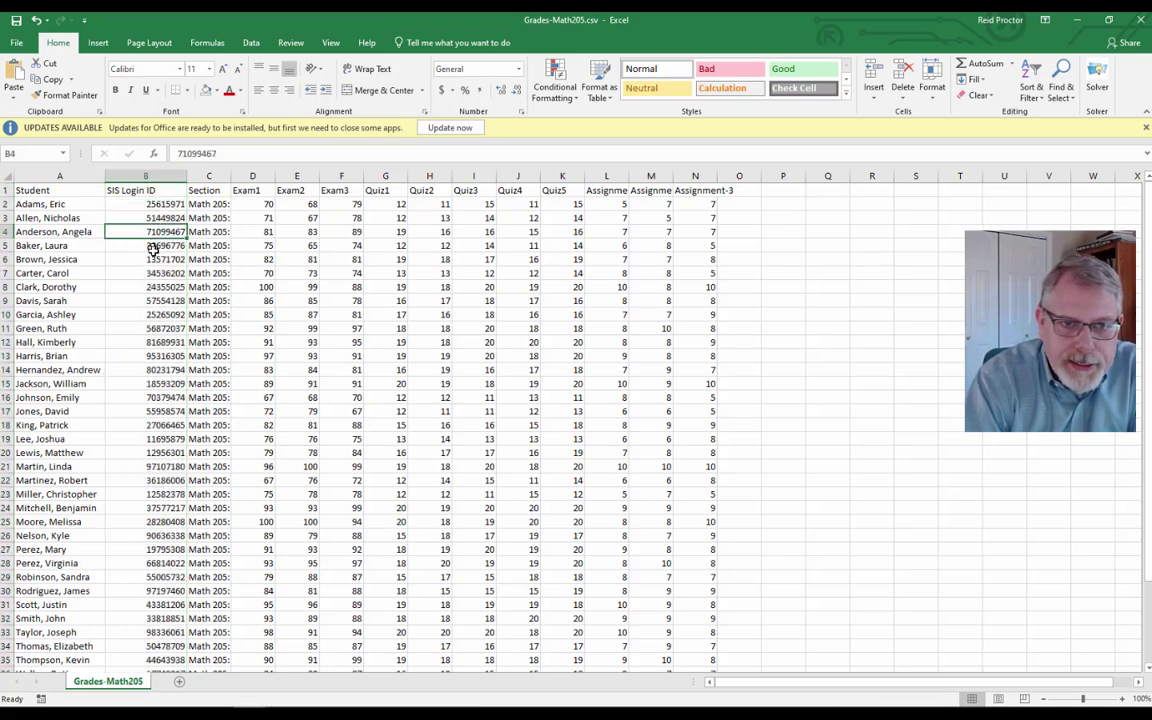
left_click(151, 246)
left_click(154, 259)
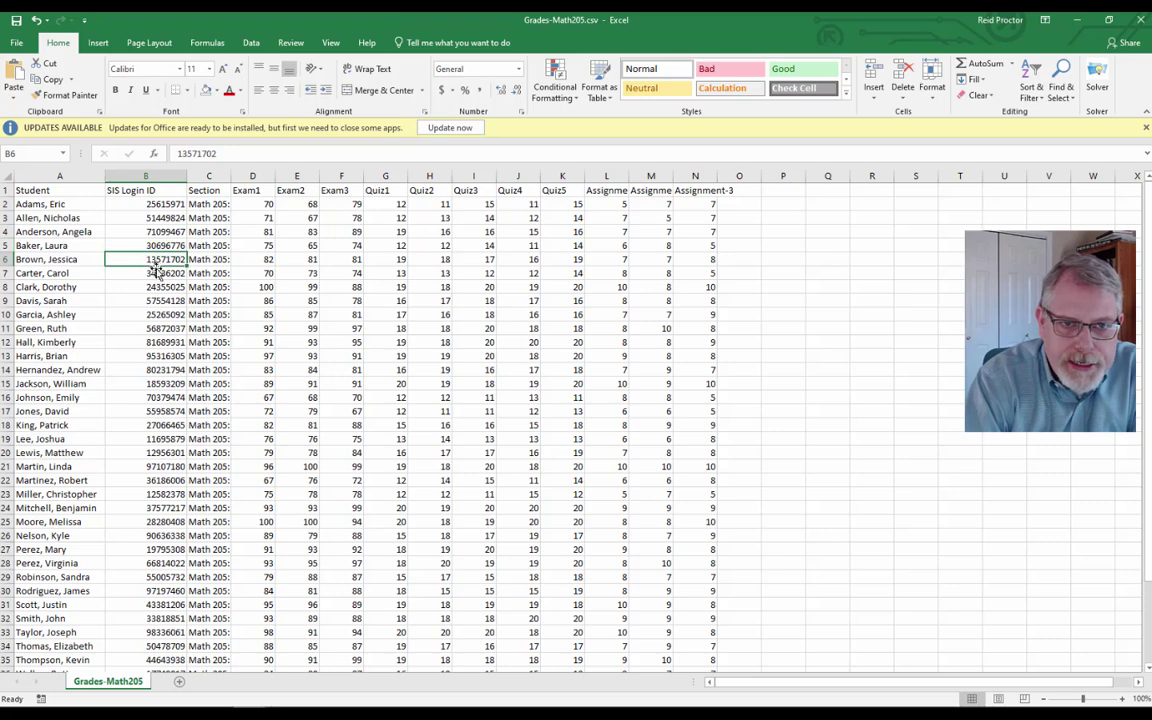
left_click(156, 273)
left_click(156, 287)
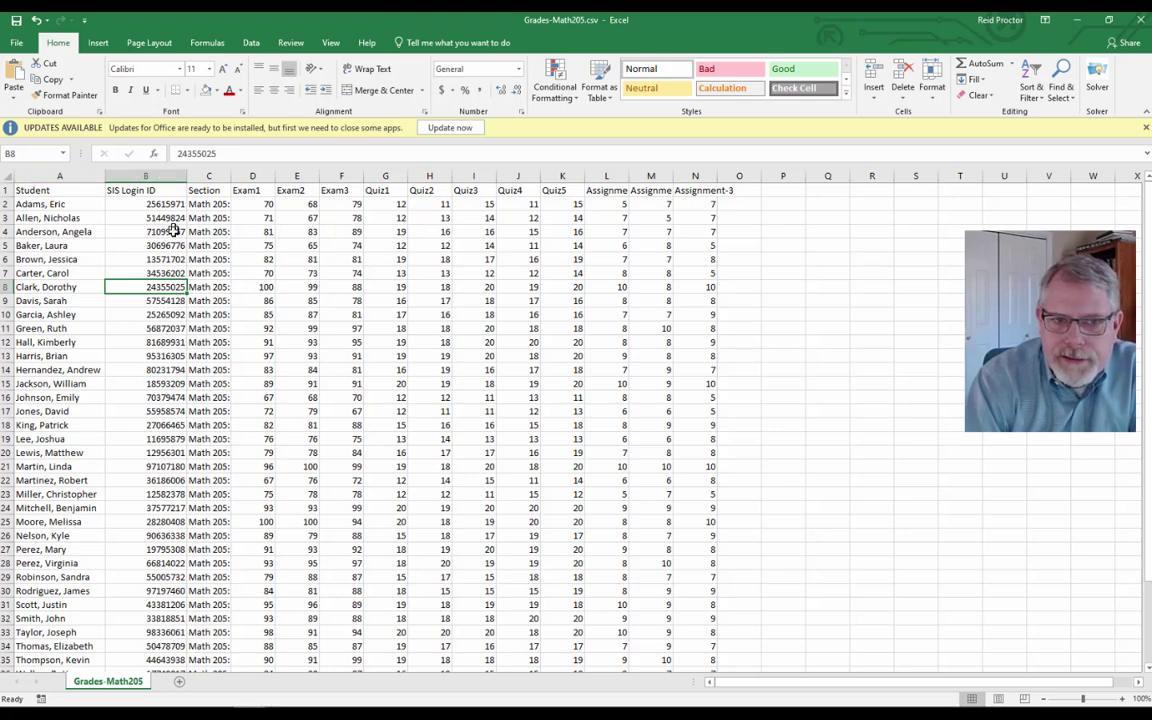
left_click(147, 176)
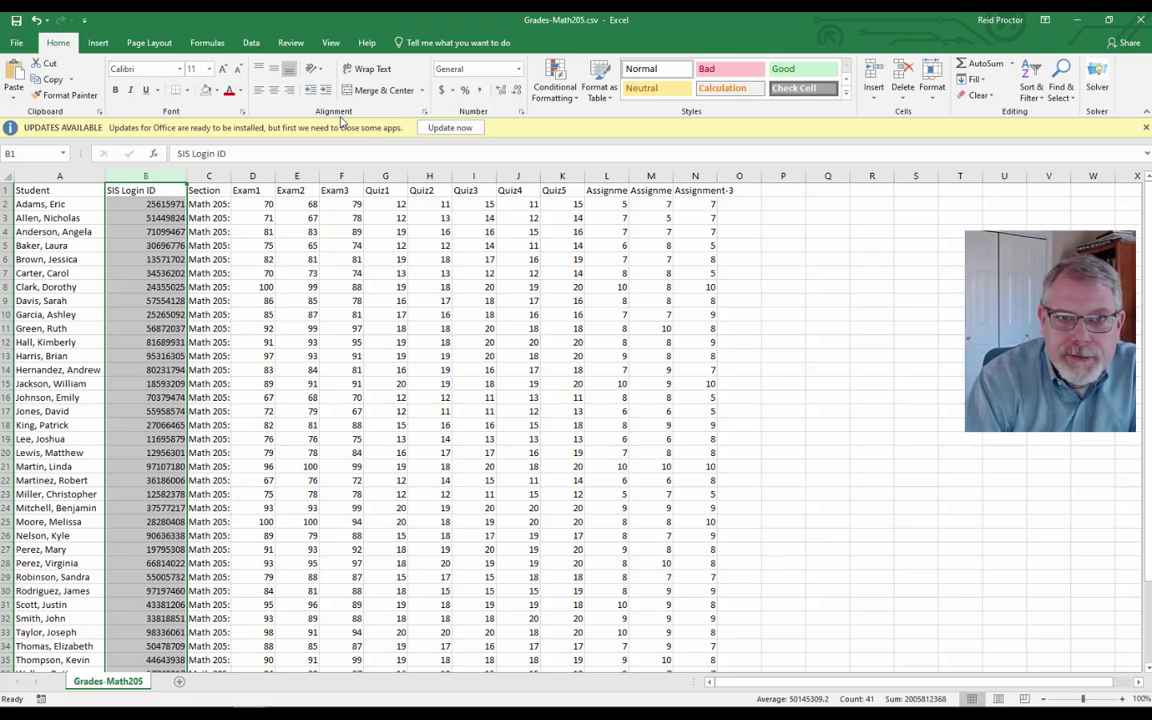
left_click(275, 91)
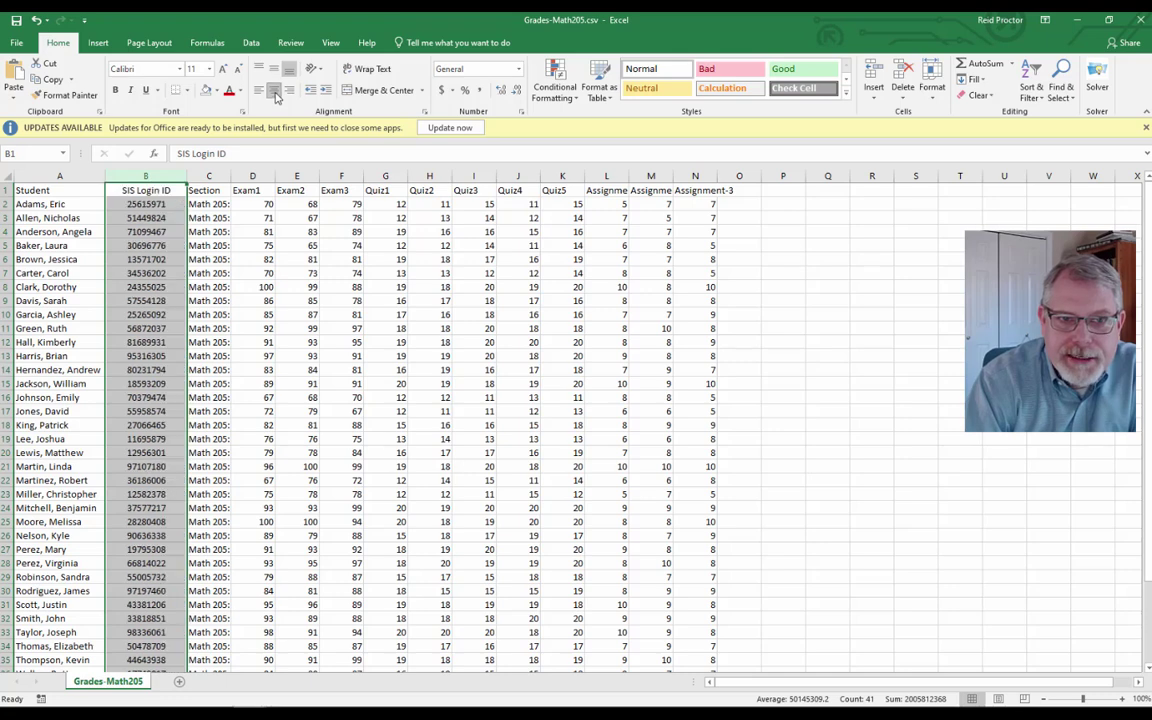
Widen the Section column to read its full course text, and delete the entire column.
left_click(214, 176)
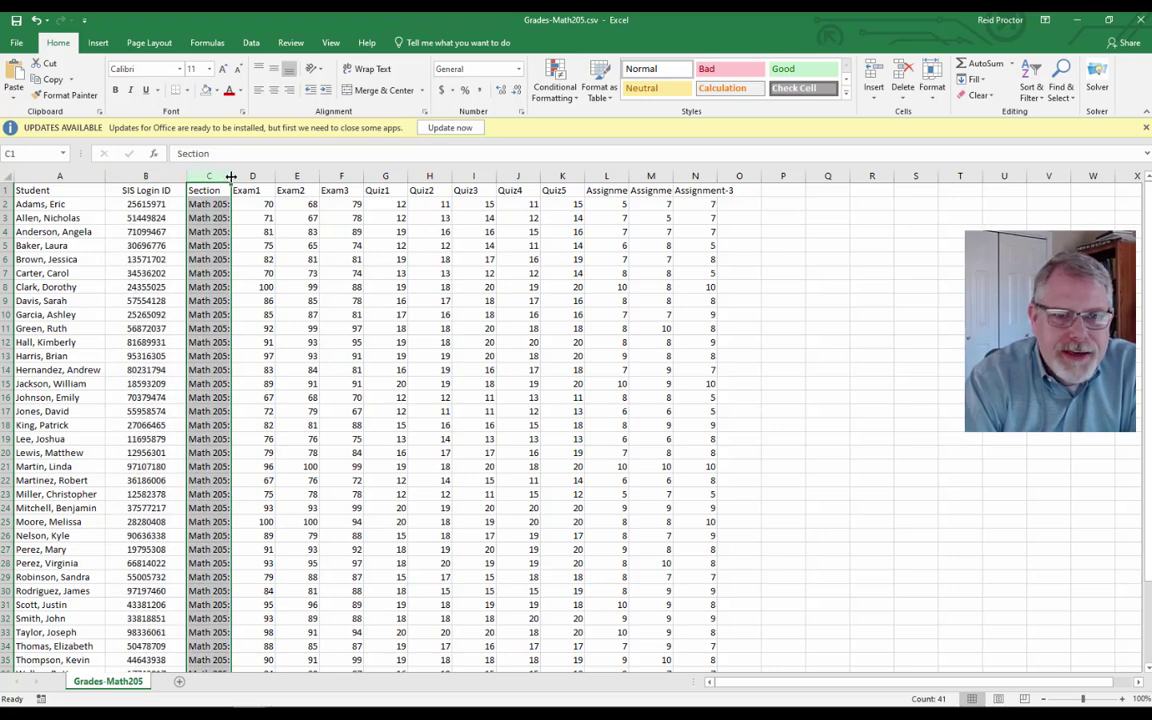
left_click_drag(230, 176, 235, 175)
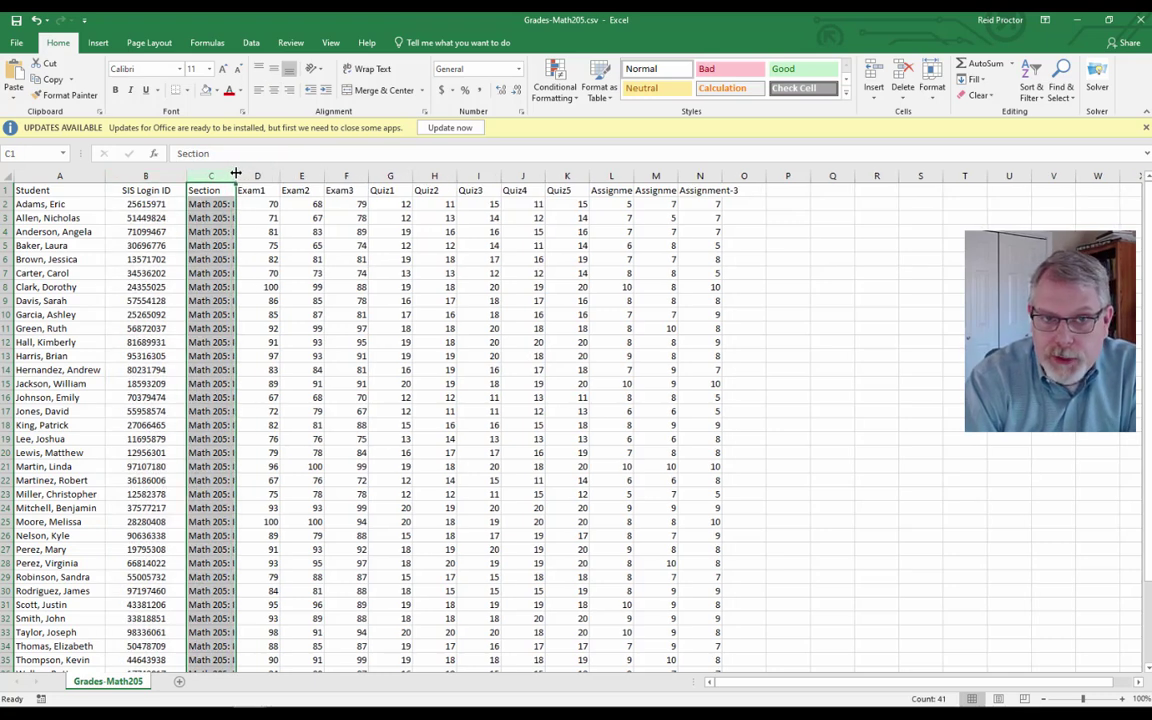
double_click(235, 175)
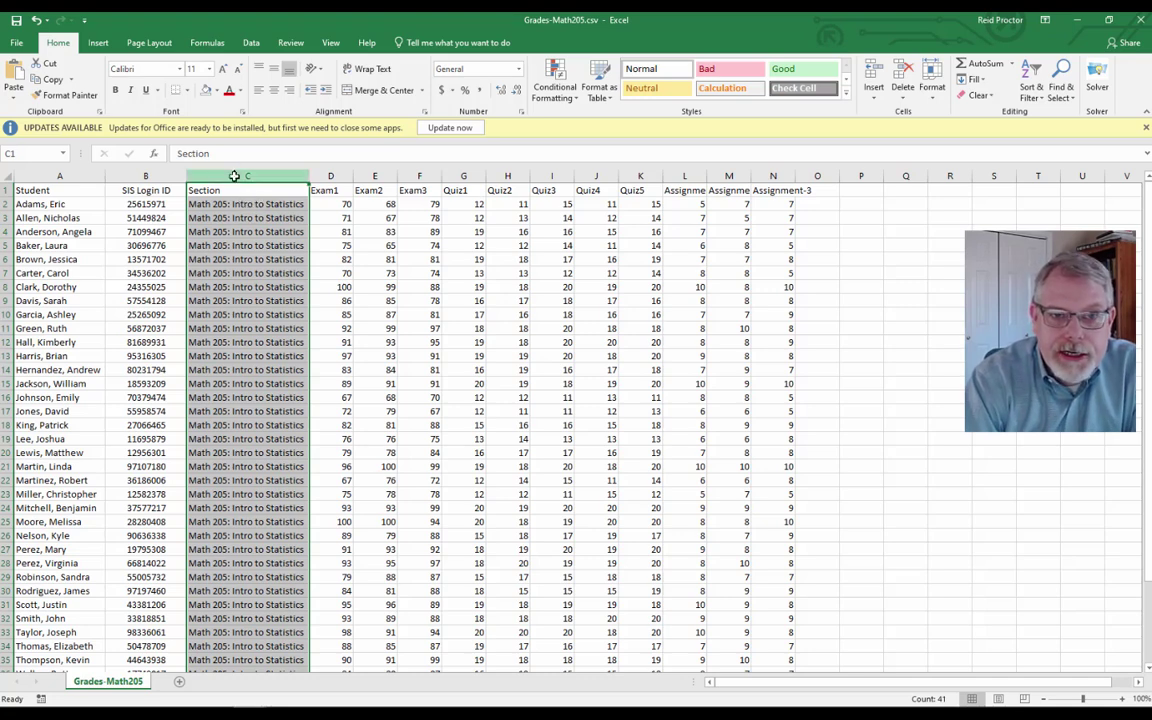
right_click(234, 177)
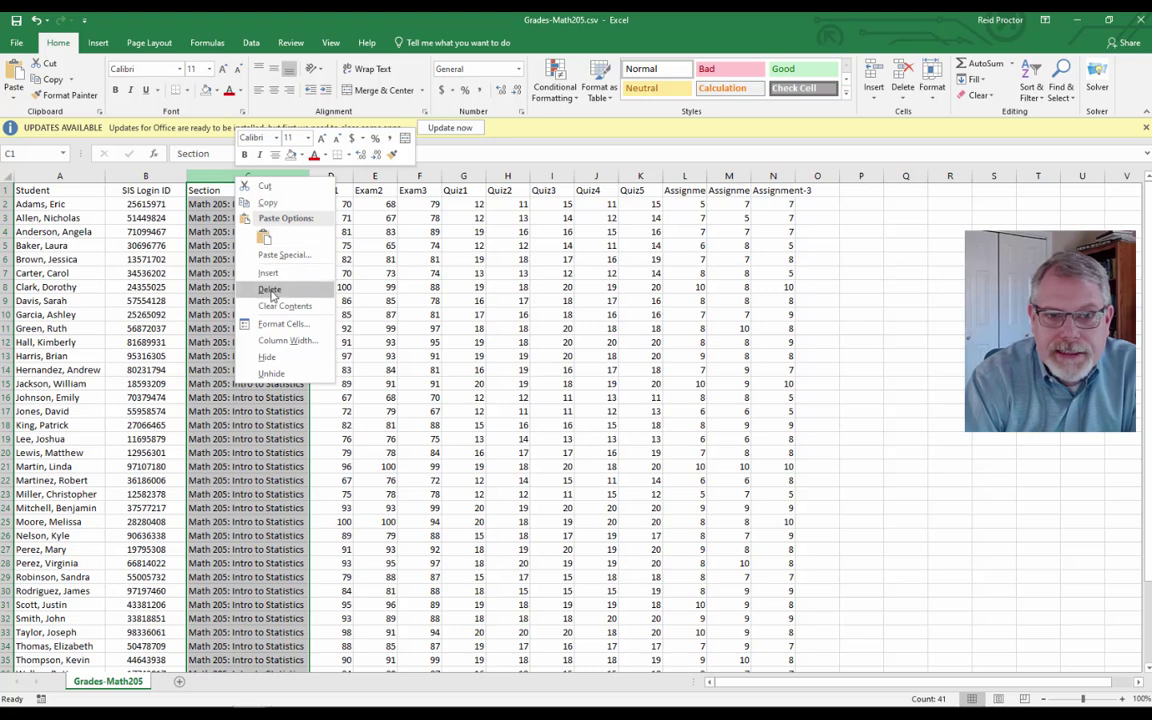
left_click(270, 290)
left_click(270, 289)
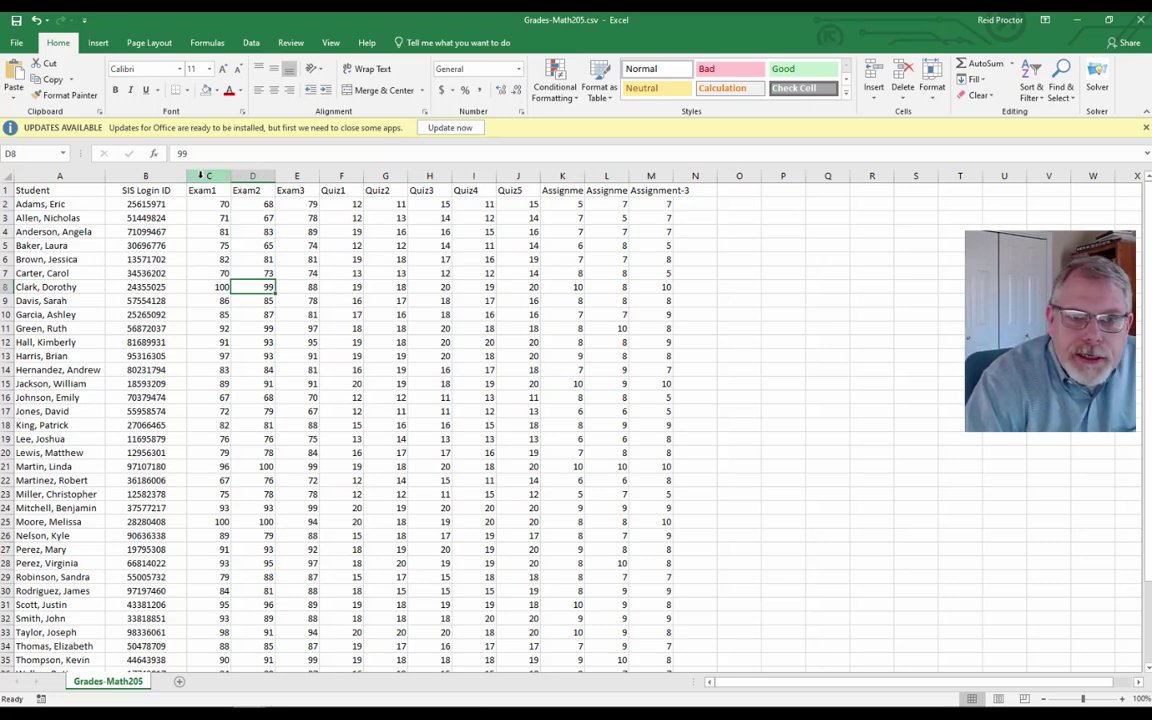
Center the contents of all score columns from Exam1 through Assignment-3.
left_click_drag(213, 174, 659, 205)
left_click(206, 204)
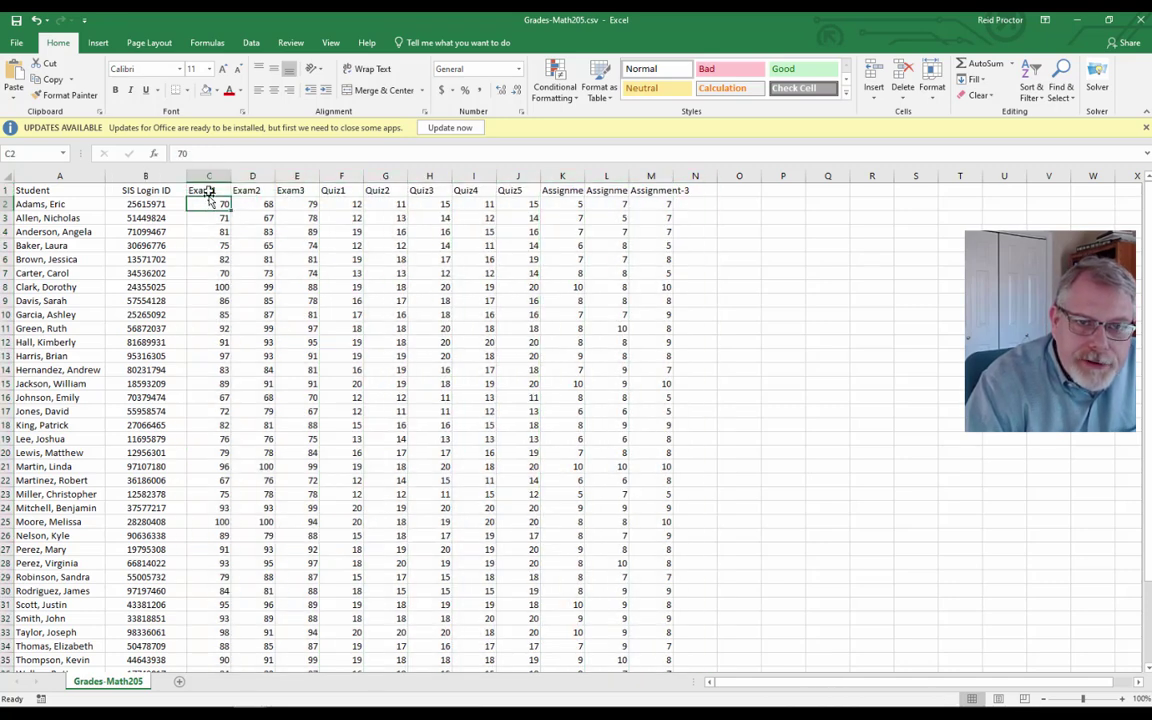
left_click(208, 175)
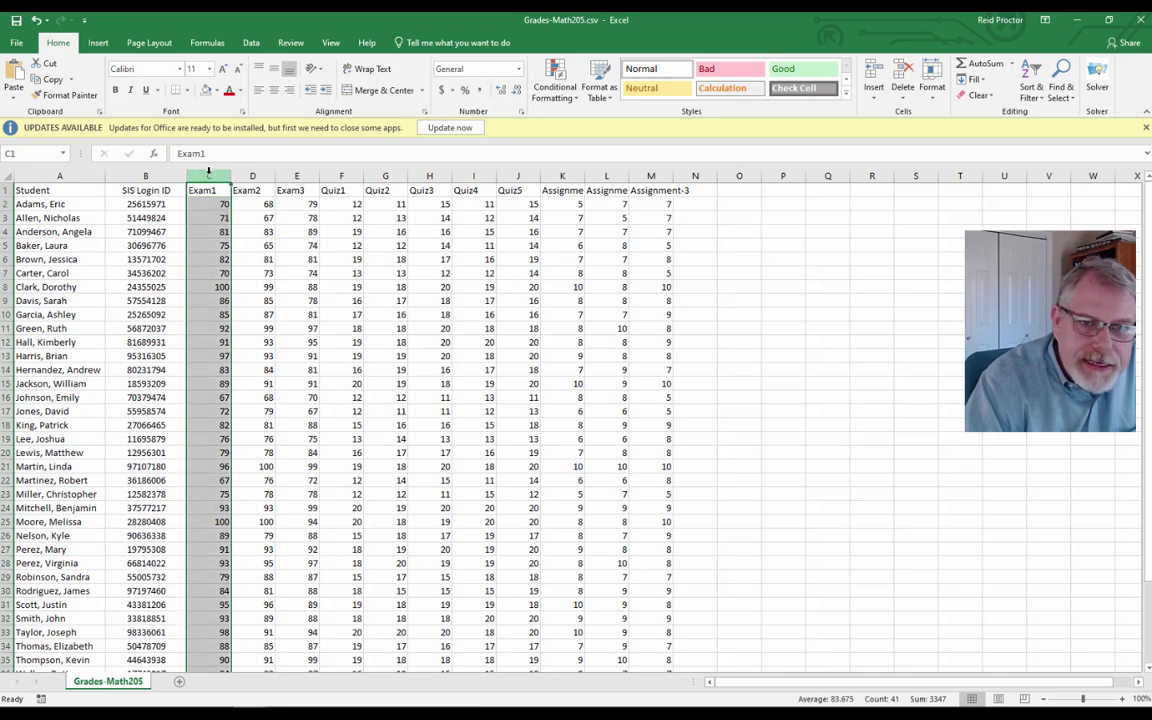
left_click_drag(208, 175, 245, 179)
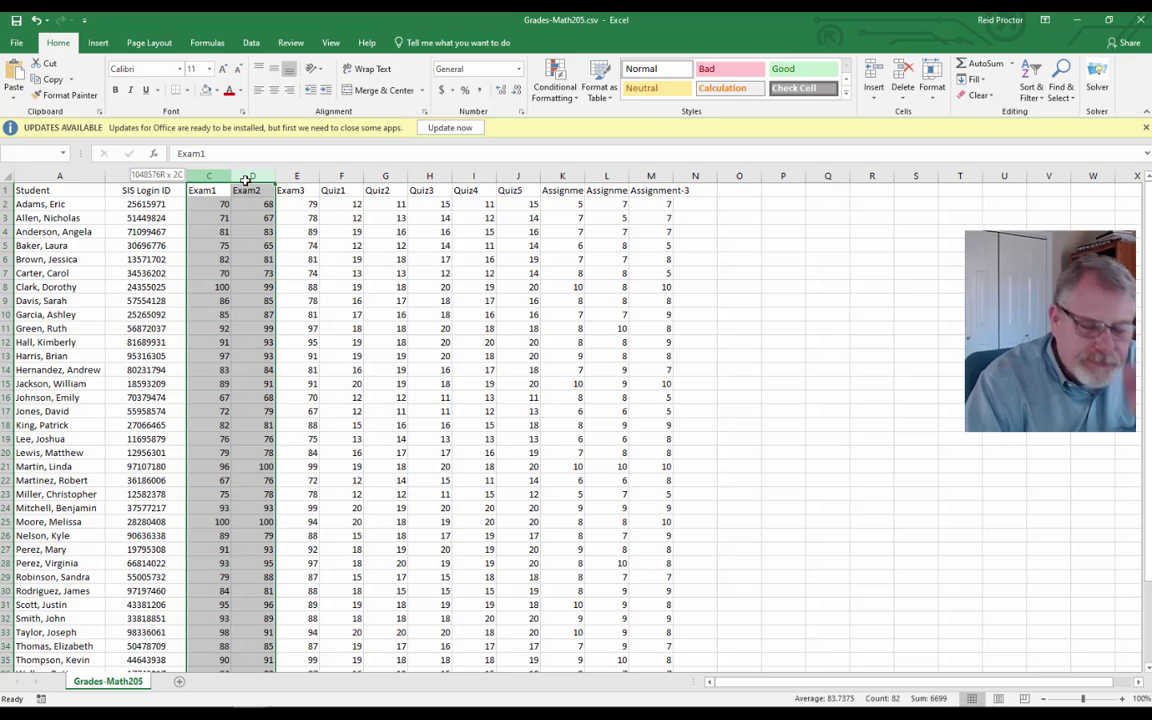
left_click_drag(245, 179, 652, 189)
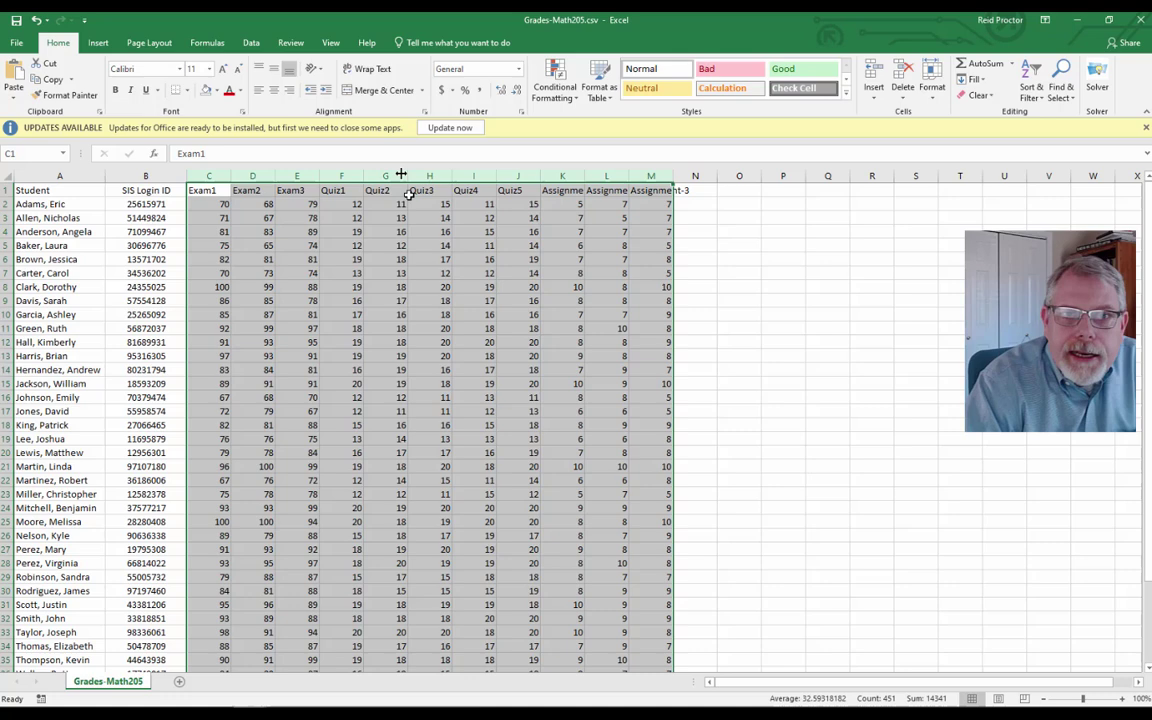
left_click(275, 90)
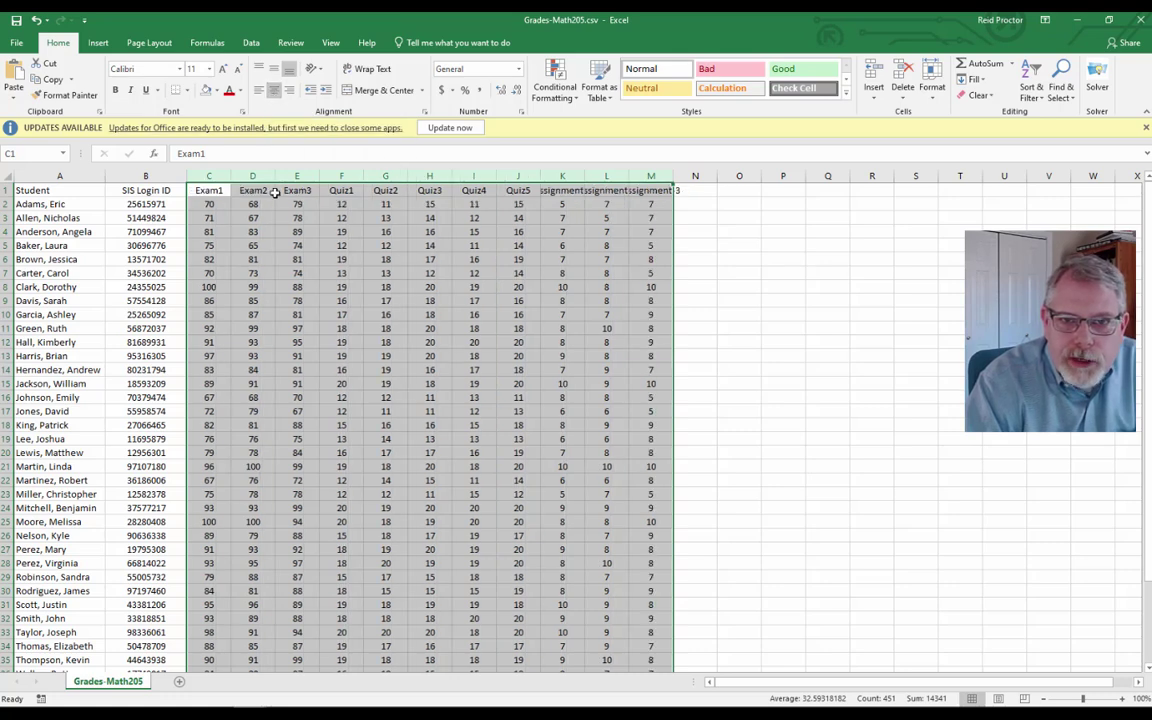
left_click(383, 302)
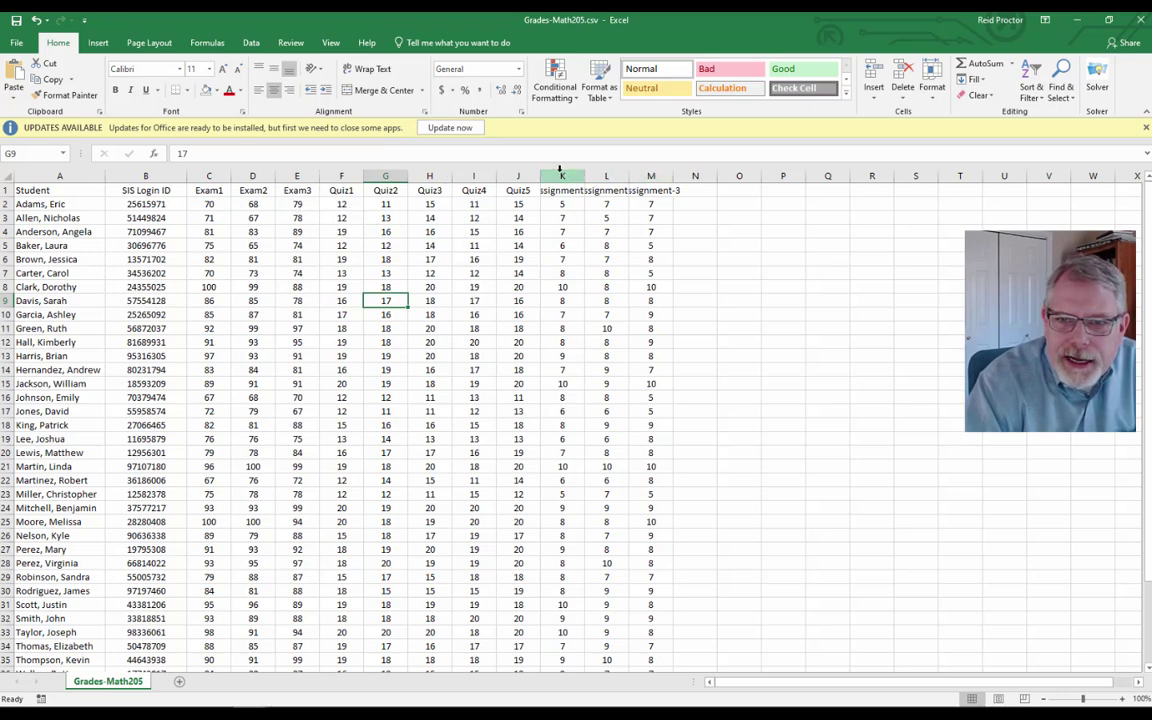
Auto-fit the Assignment-1, Assignment-2 and Assignment-3 columns to their header text.
left_click_drag(561, 176, 652, 180)
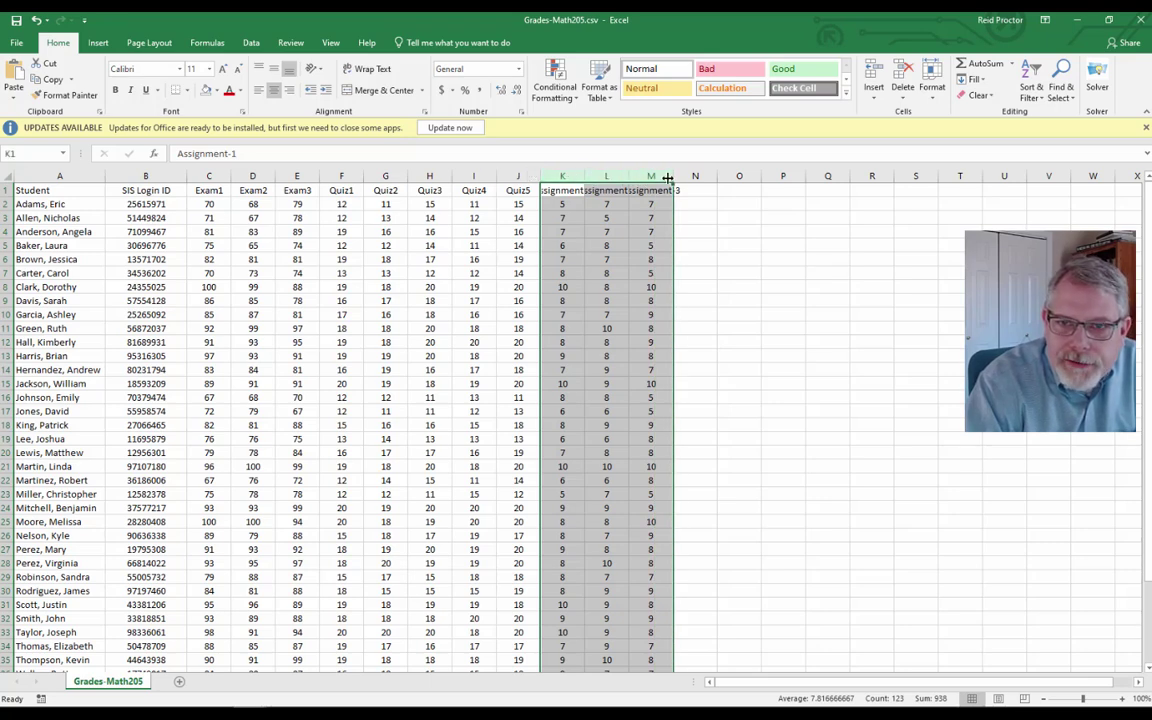
double_click(586, 175)
left_click(596, 286)
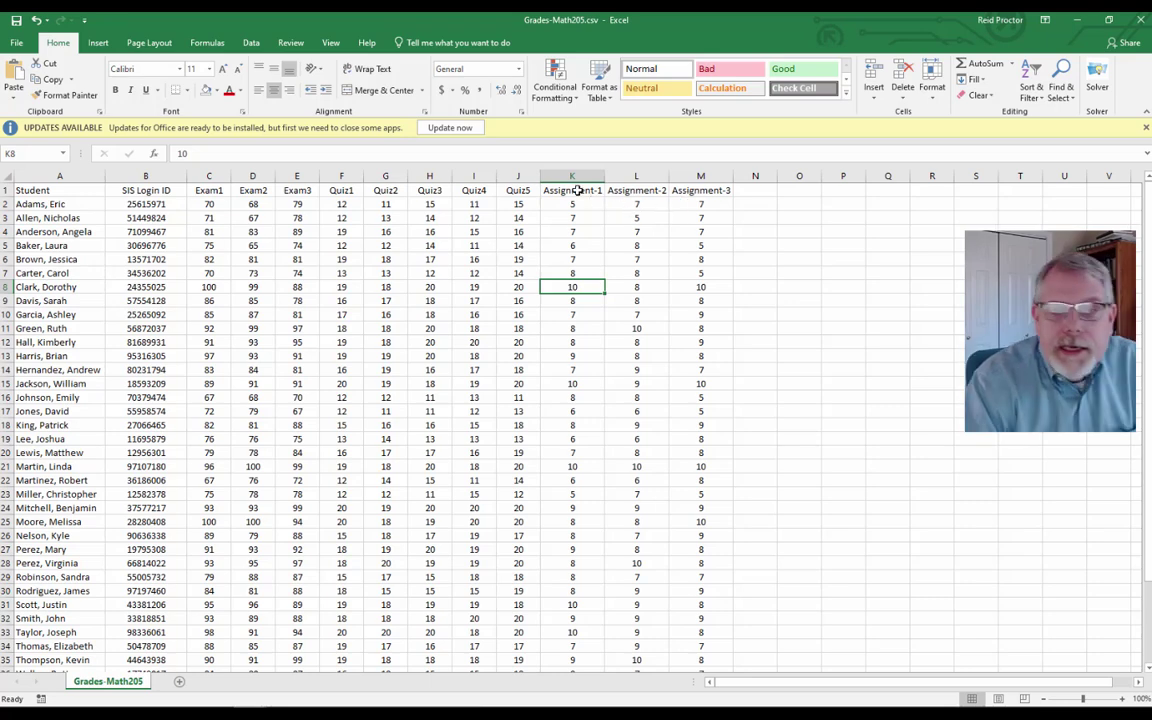
left_click(429, 287)
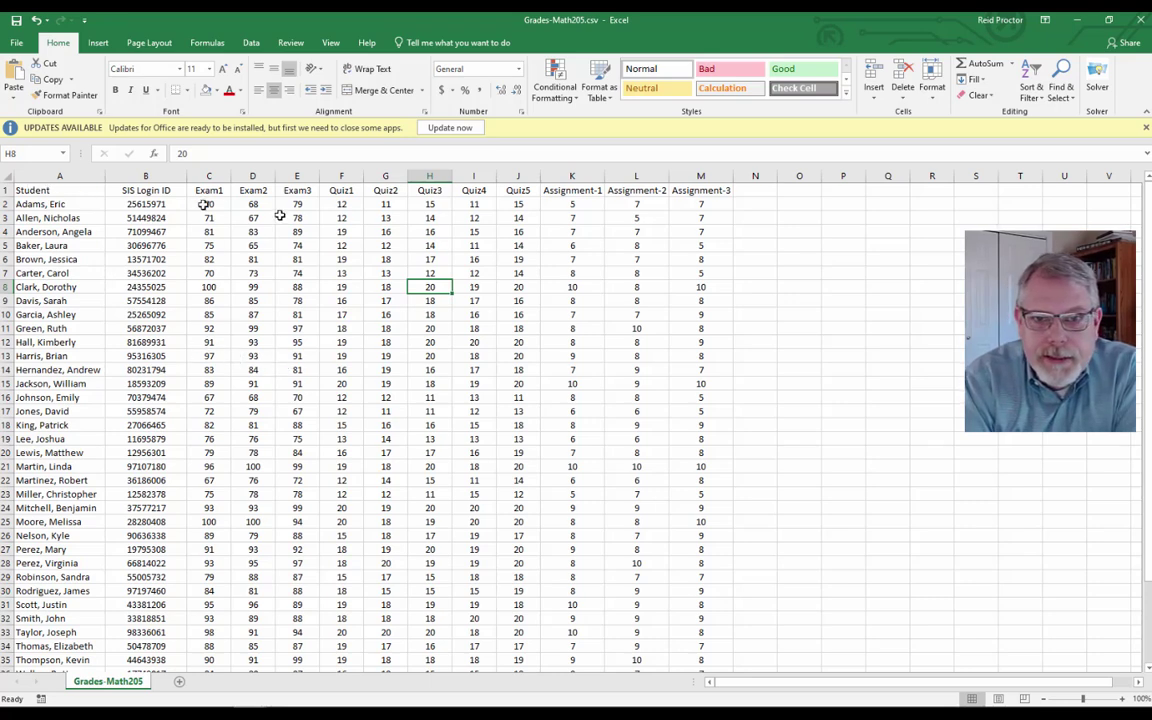
Fill the header cells from Student through Assignment-3 with yellow.
scroll(457, 380, "down", 4)
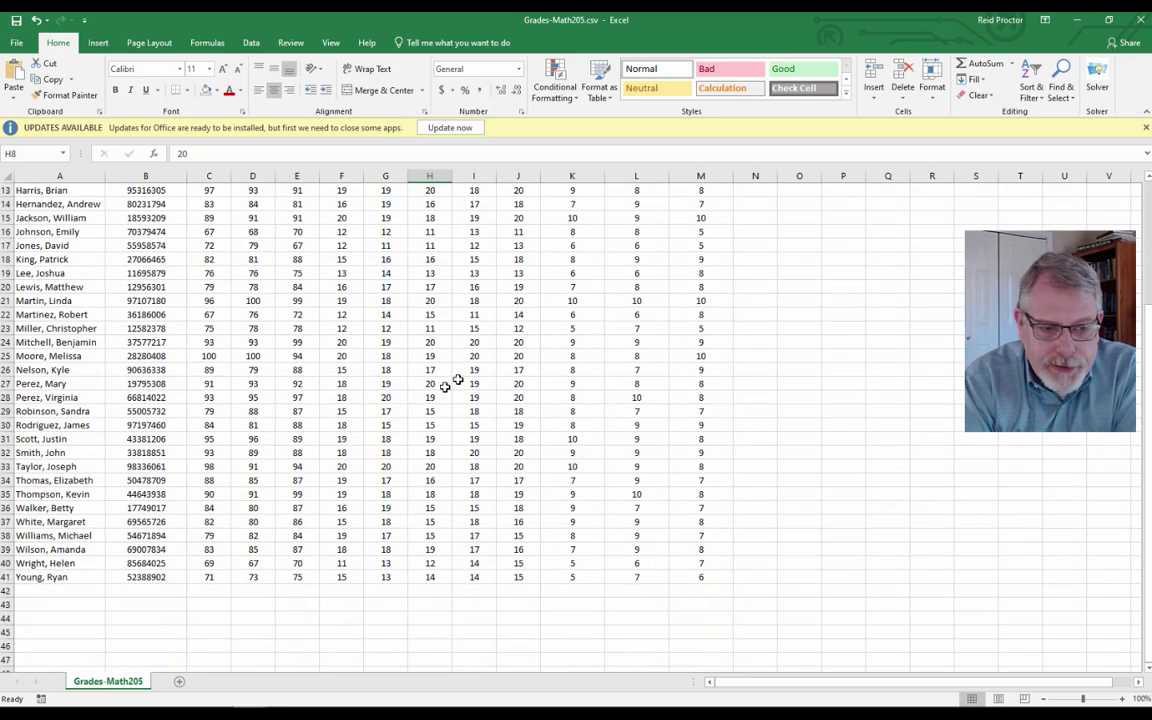
scroll(155, 368, "up", 4)
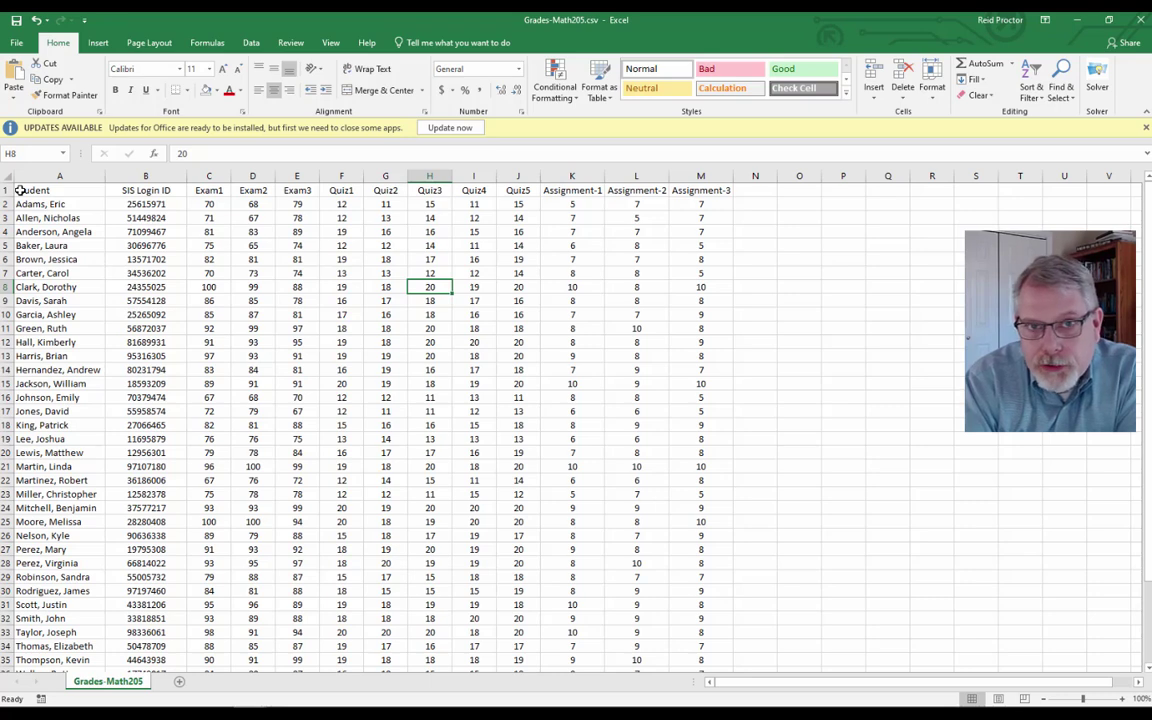
left_click_drag(20, 190, 334, 193)
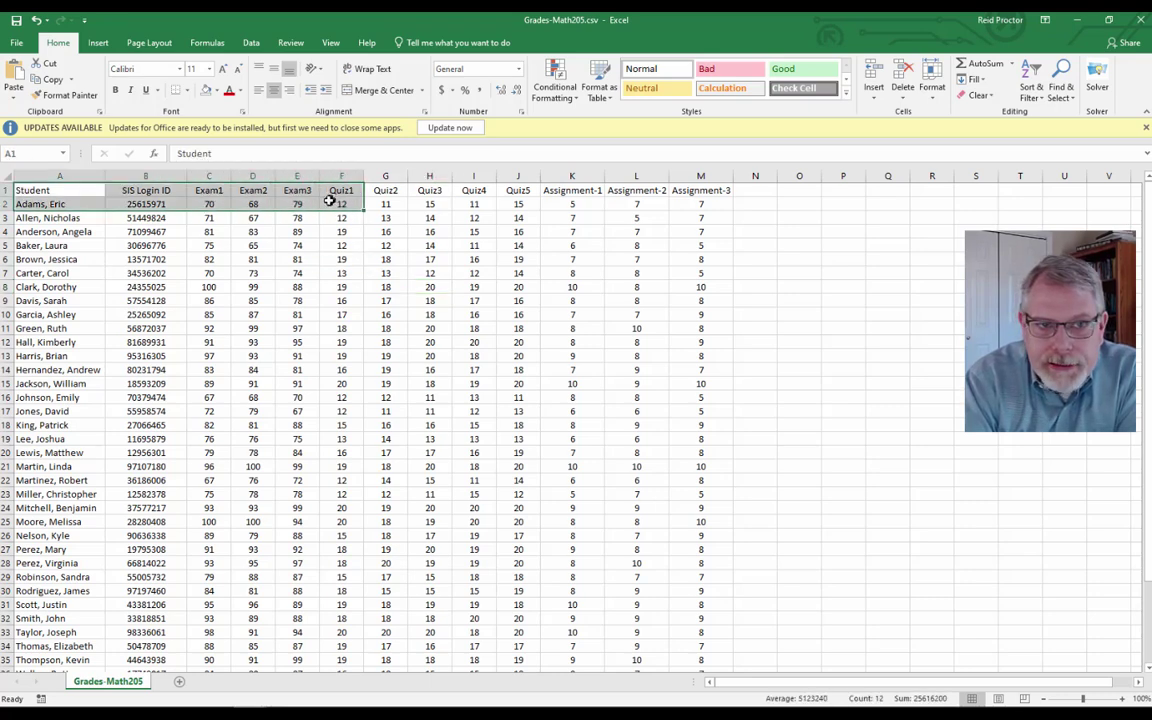
left_click(46, 190)
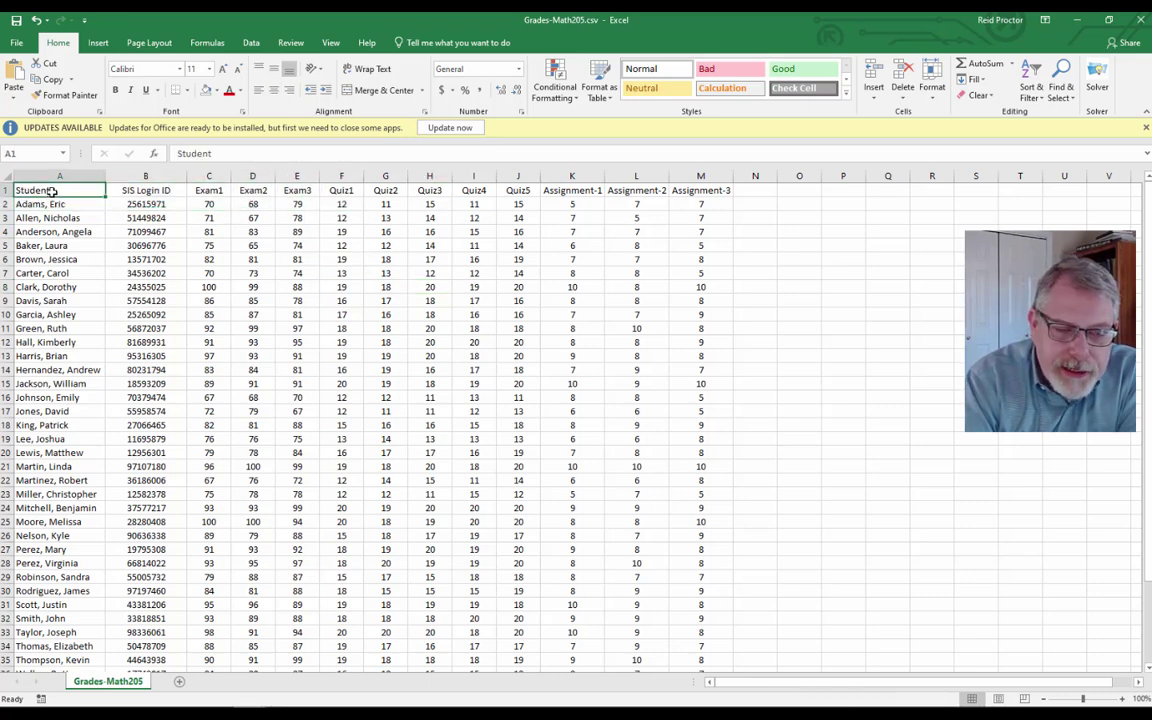
left_click_drag(96, 190, 702, 188)
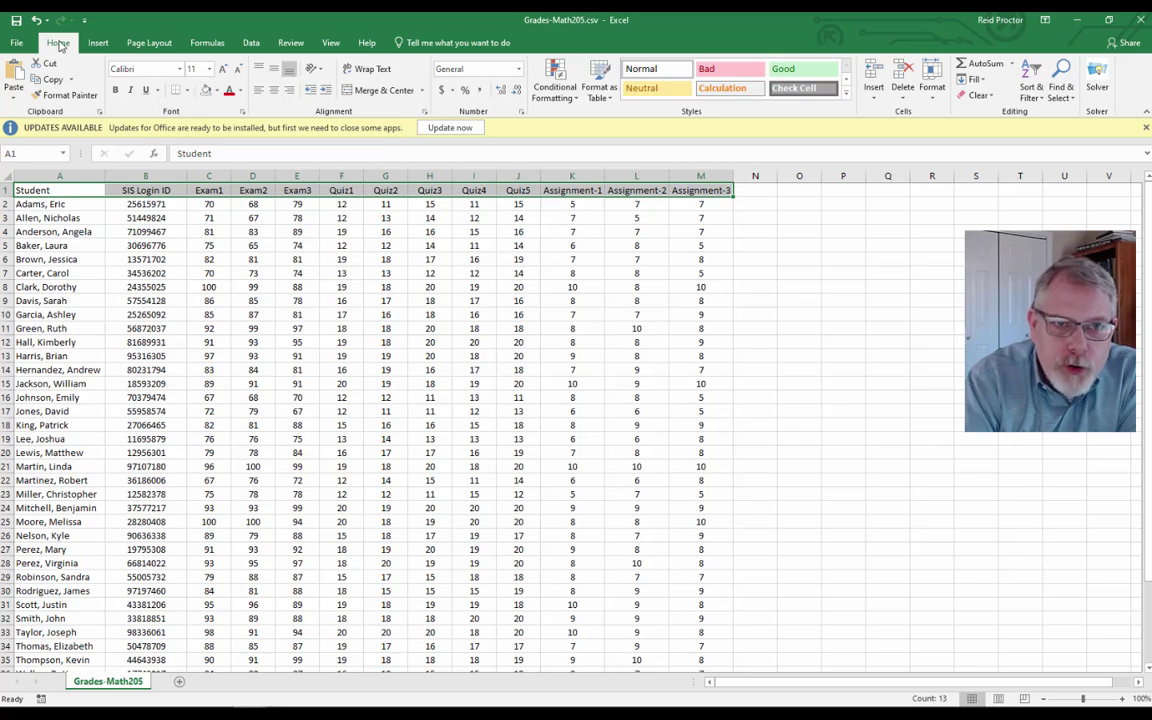
left_click(216, 90)
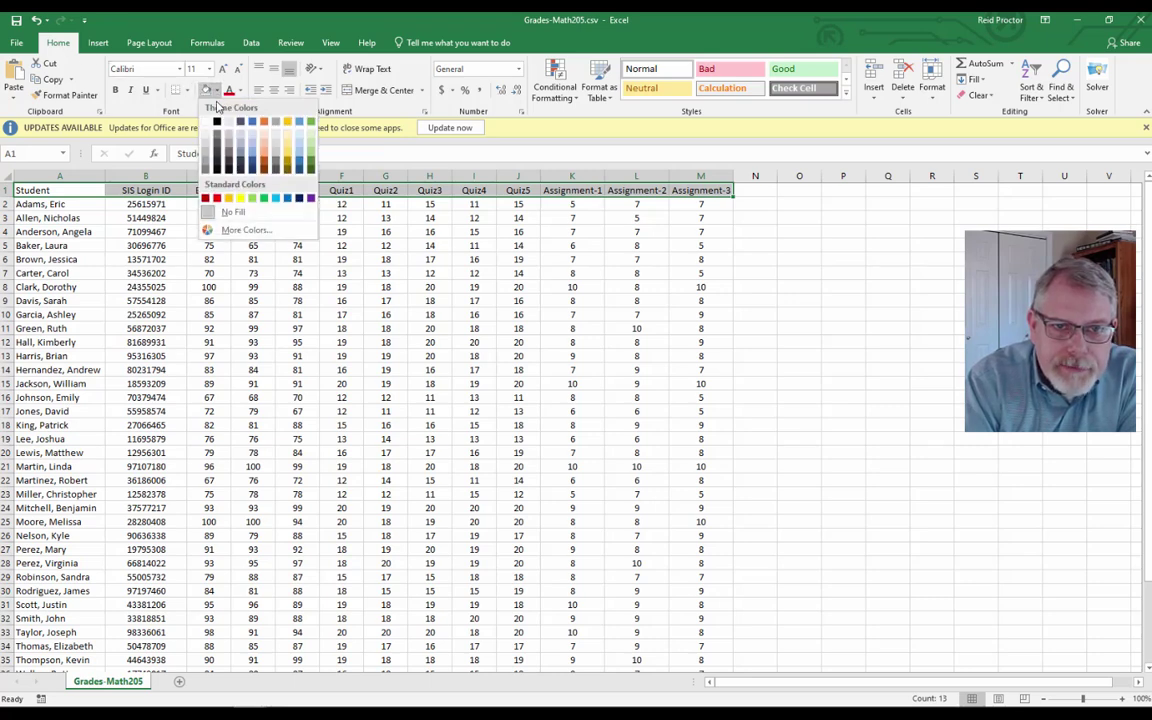
left_click(238, 203)
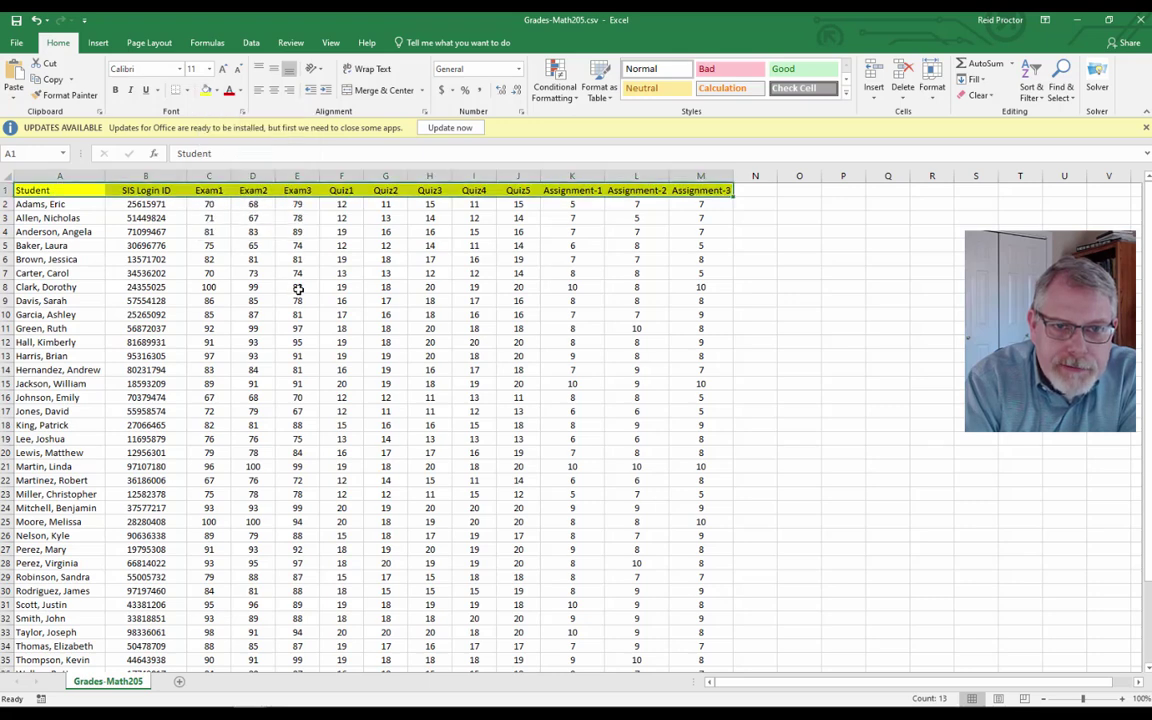
left_click(299, 287)
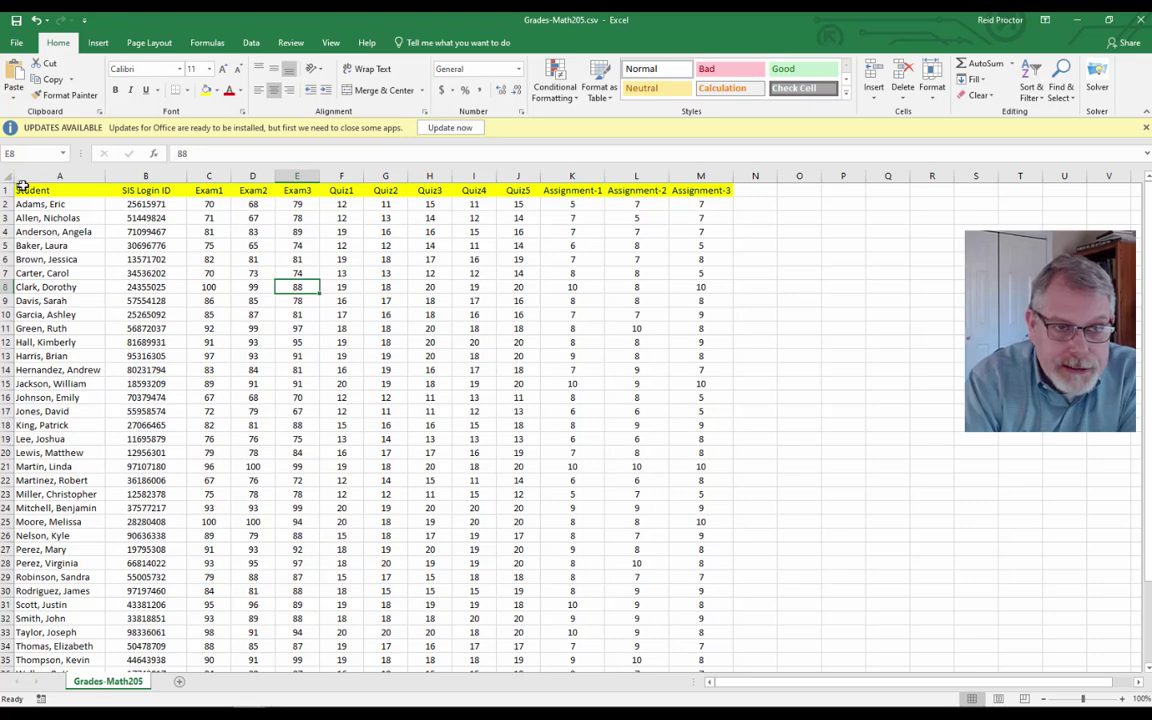
Make the header text bold from Student through Assignment-3.
left_click_drag(22, 187, 689, 193)
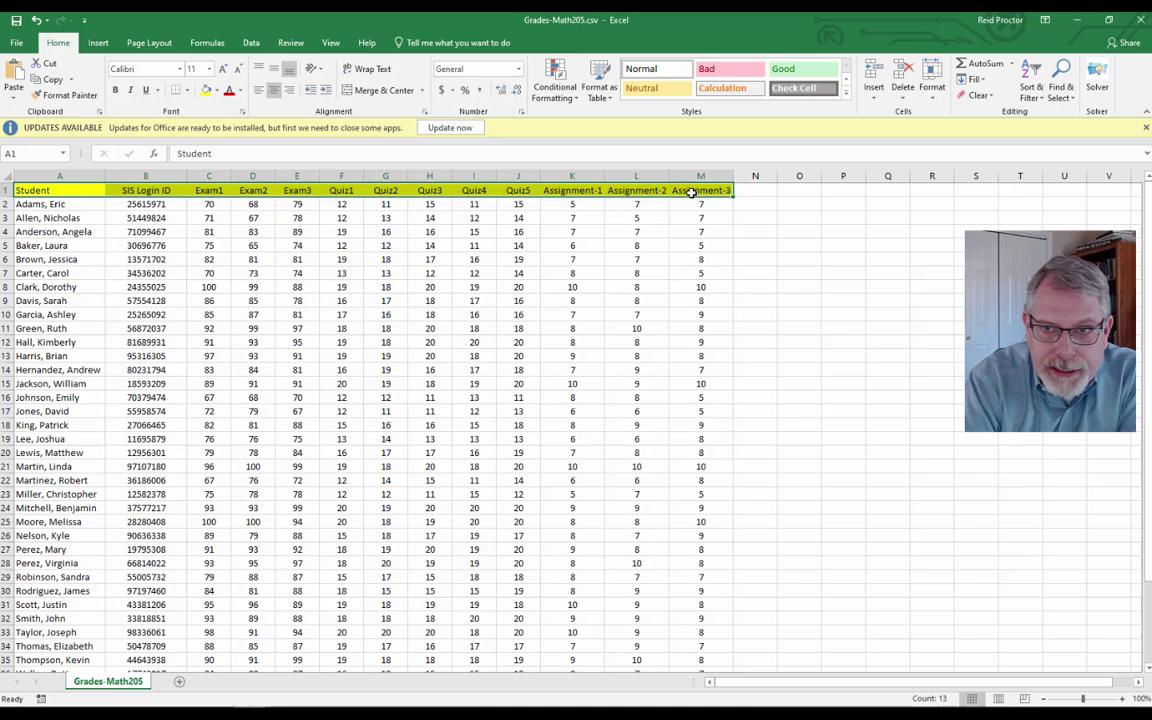
left_click(52, 189)
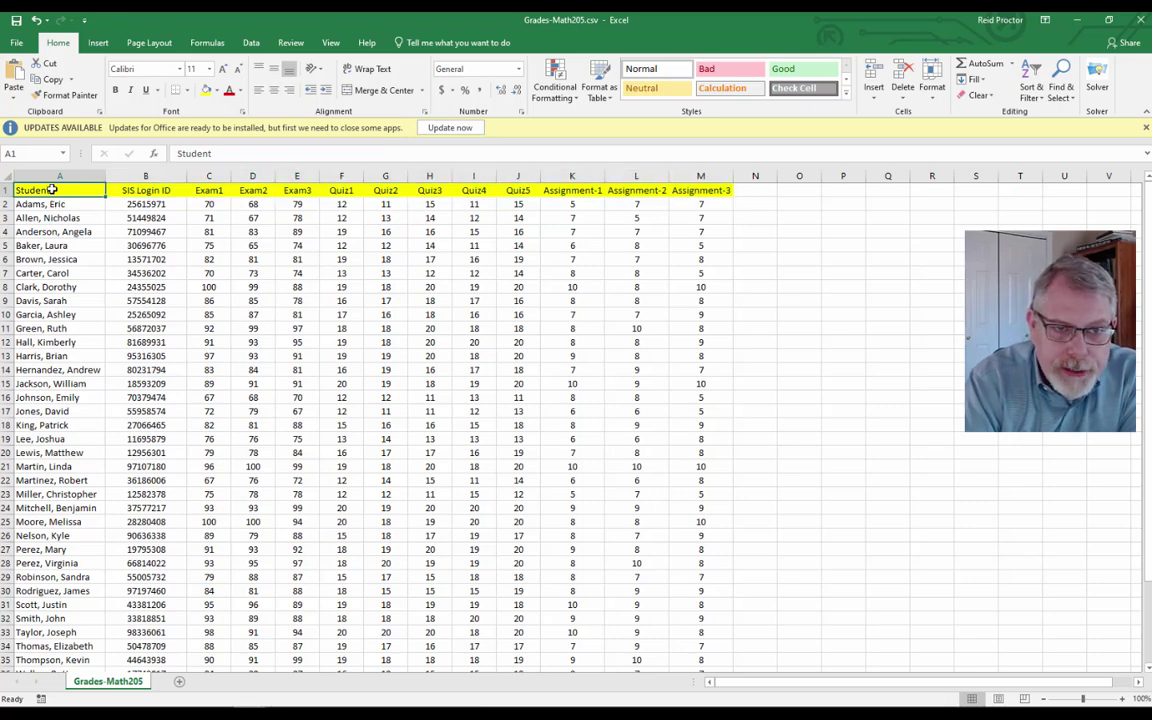
left_click_drag(52, 189, 705, 188)
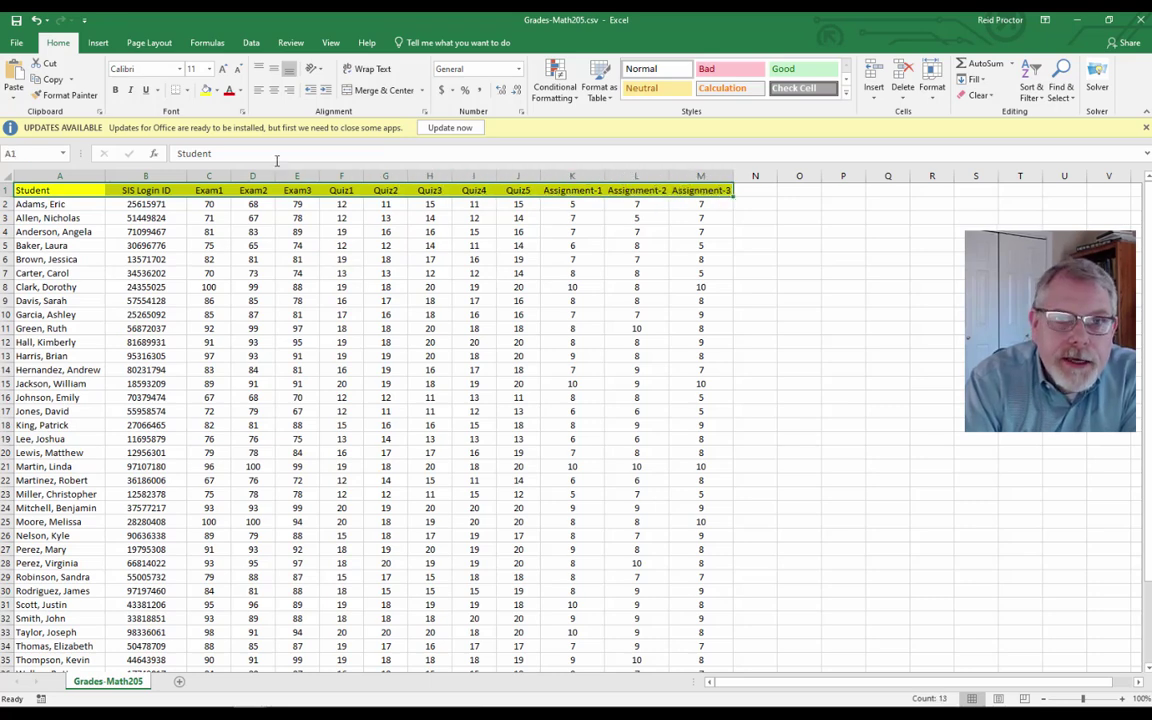
left_click(115, 91)
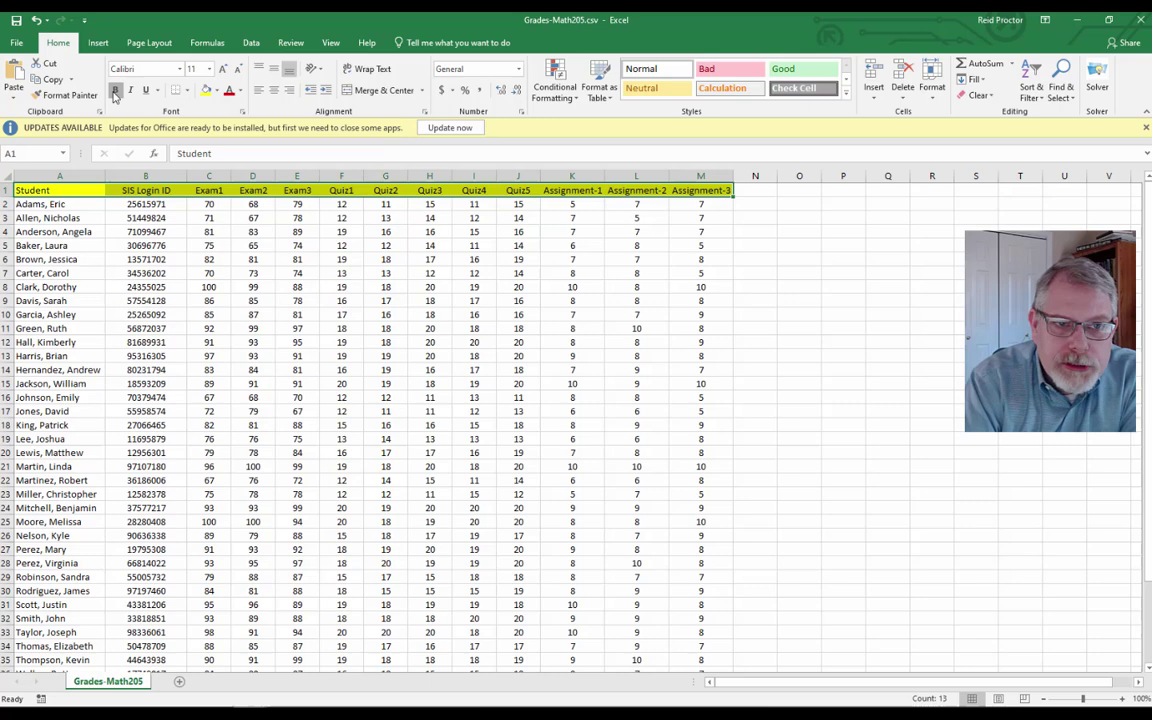
left_click(291, 368)
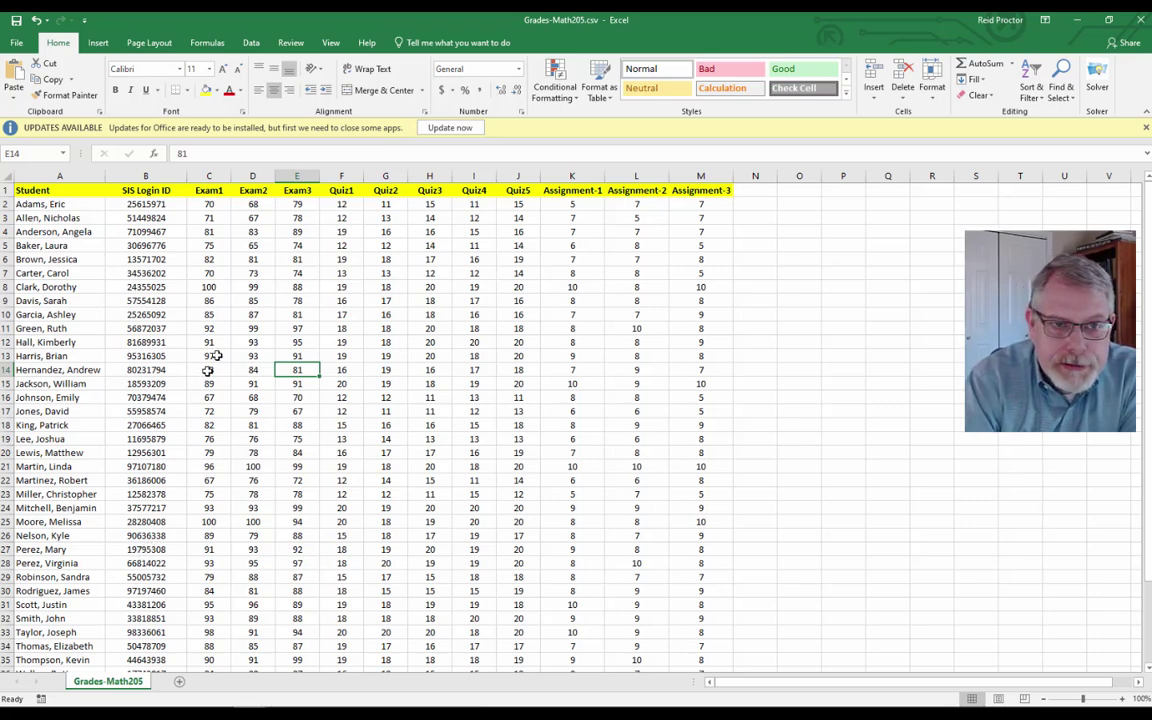
Apply All Borders to the entire gradebook table, from the Student header to the last student's Assignment-3 score.
scroll(135, 402, "down", 4)
scroll(138, 403, "down", 3)
scroll(135, 401, "up", 7)
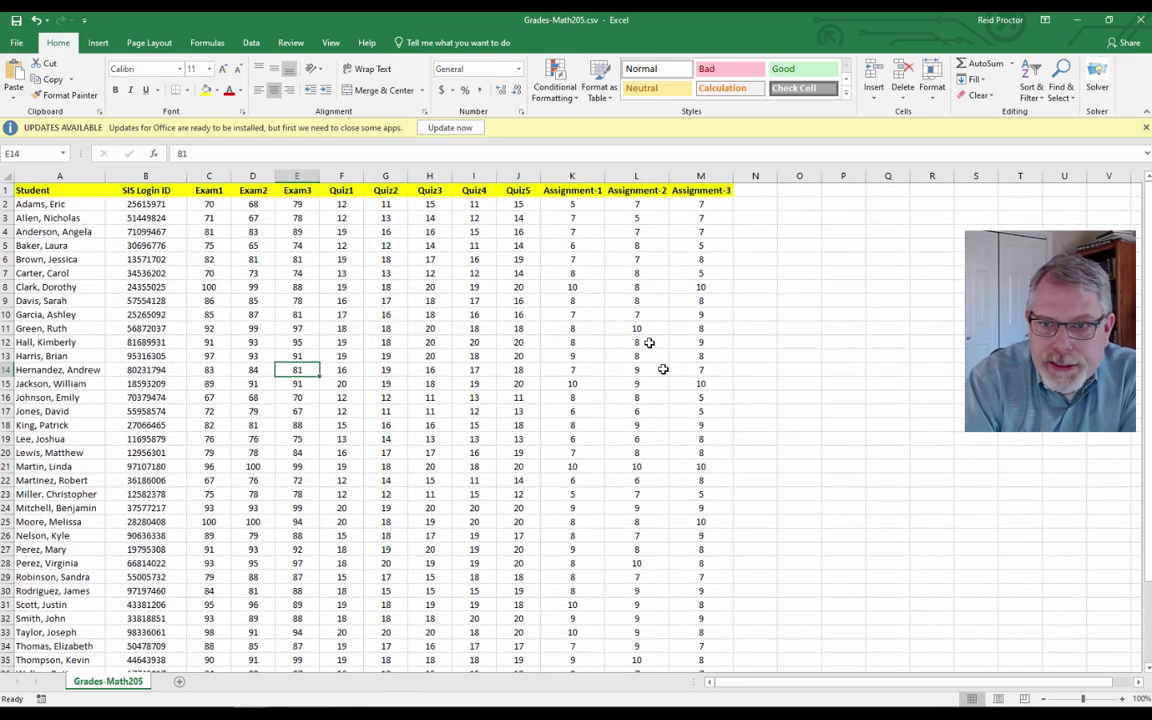
left_click(38, 190)
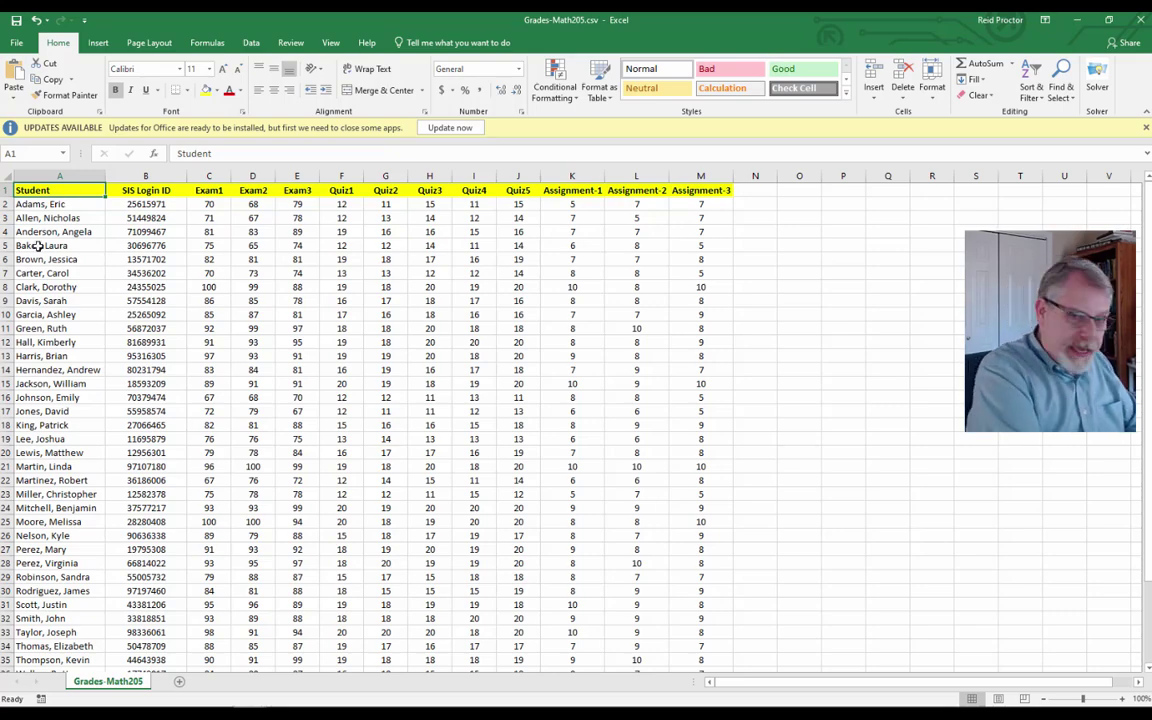
key("ctrl+shift+End")
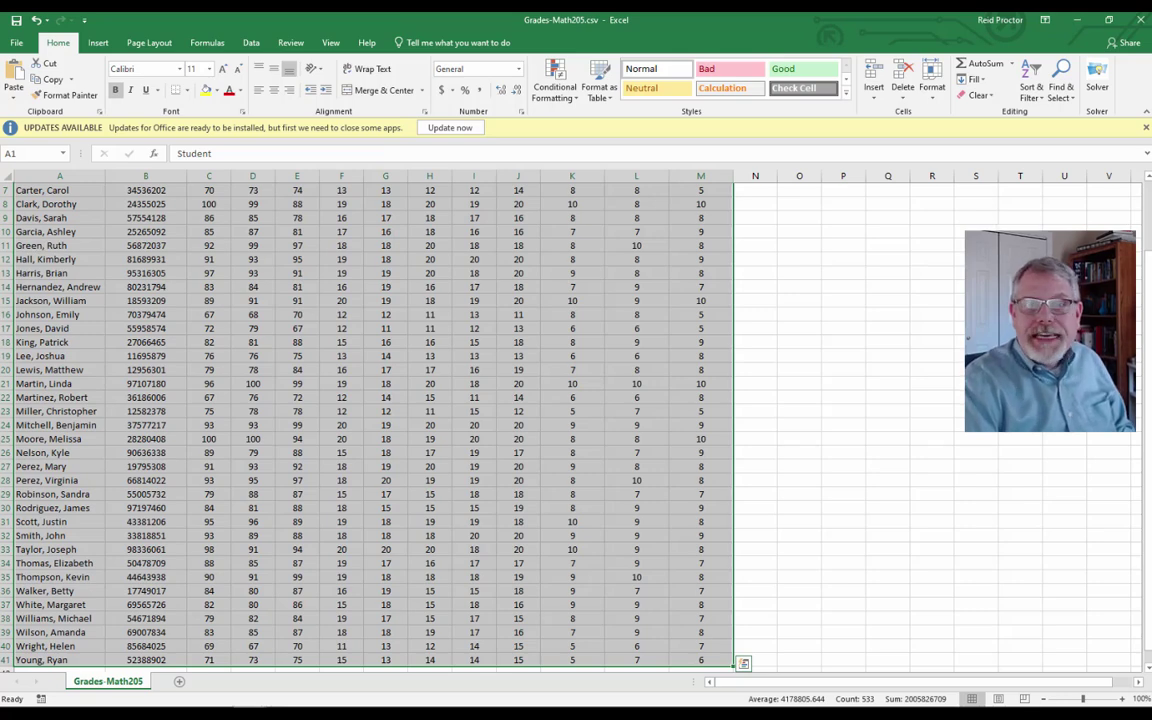
scroll(478, 405, "up", 2)
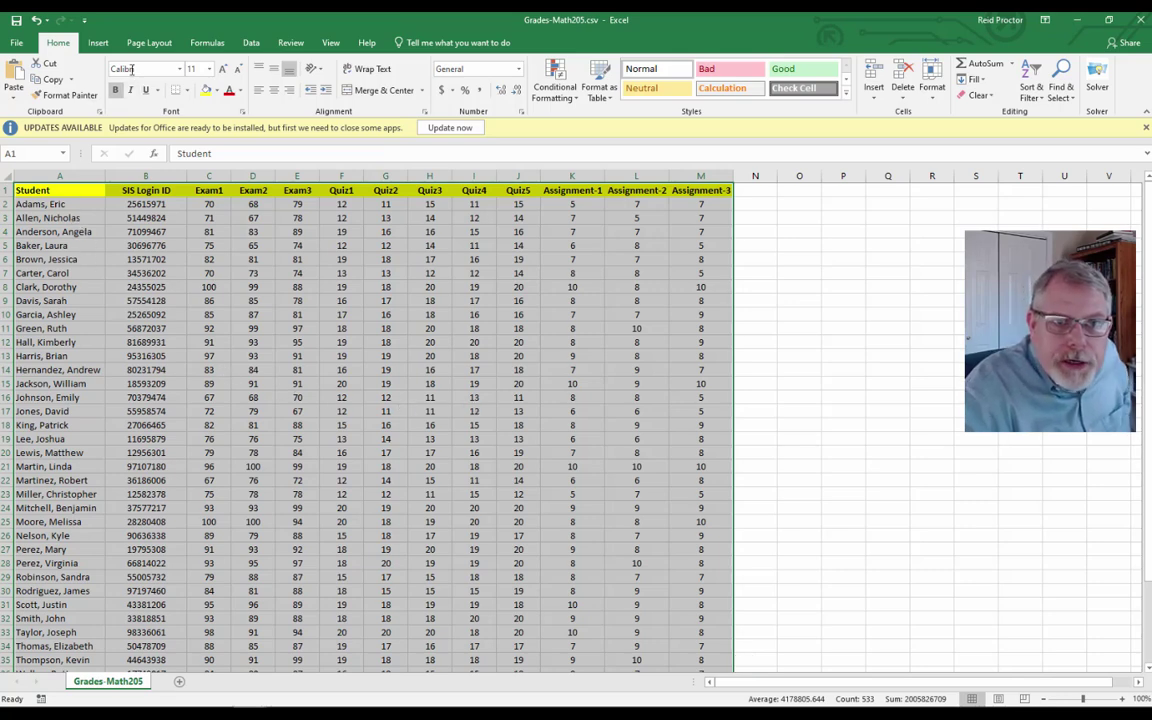
left_click(186, 91)
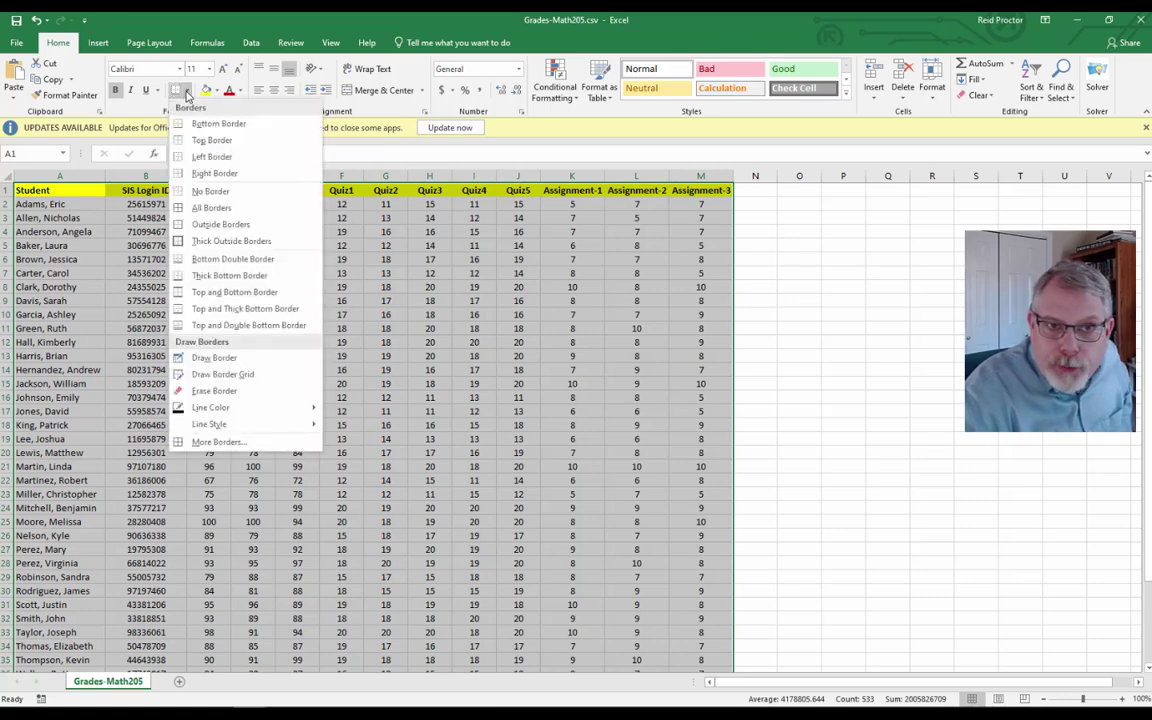
left_click(200, 210)
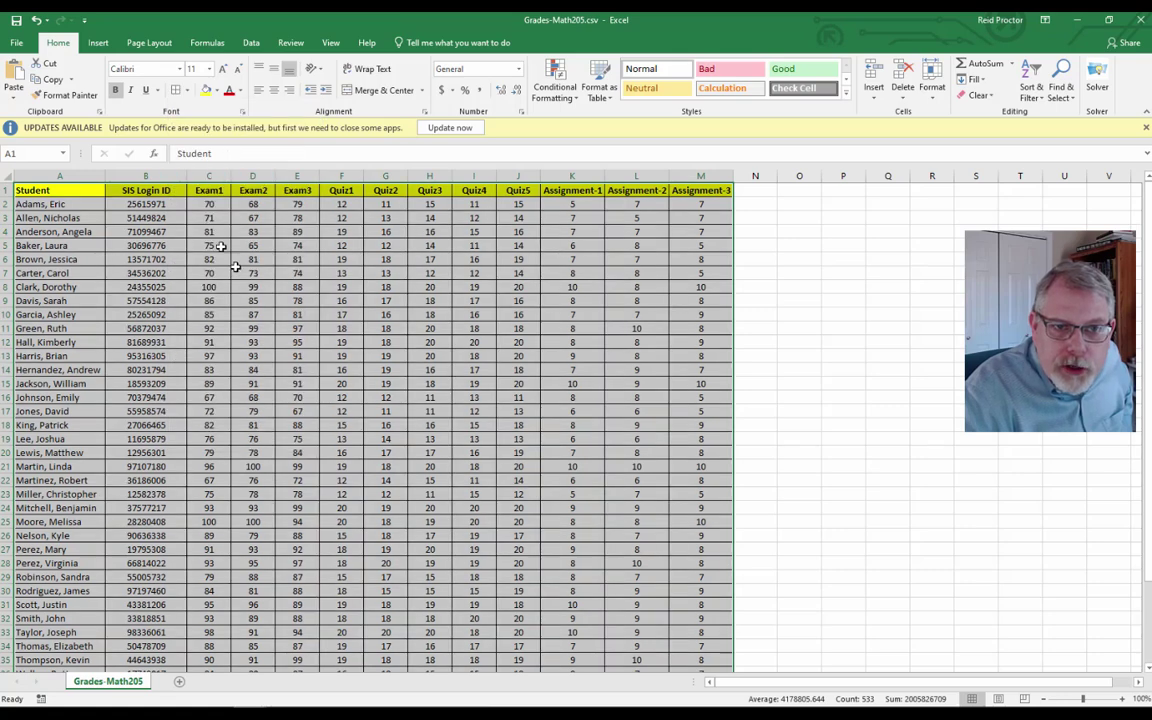
left_click(258, 289)
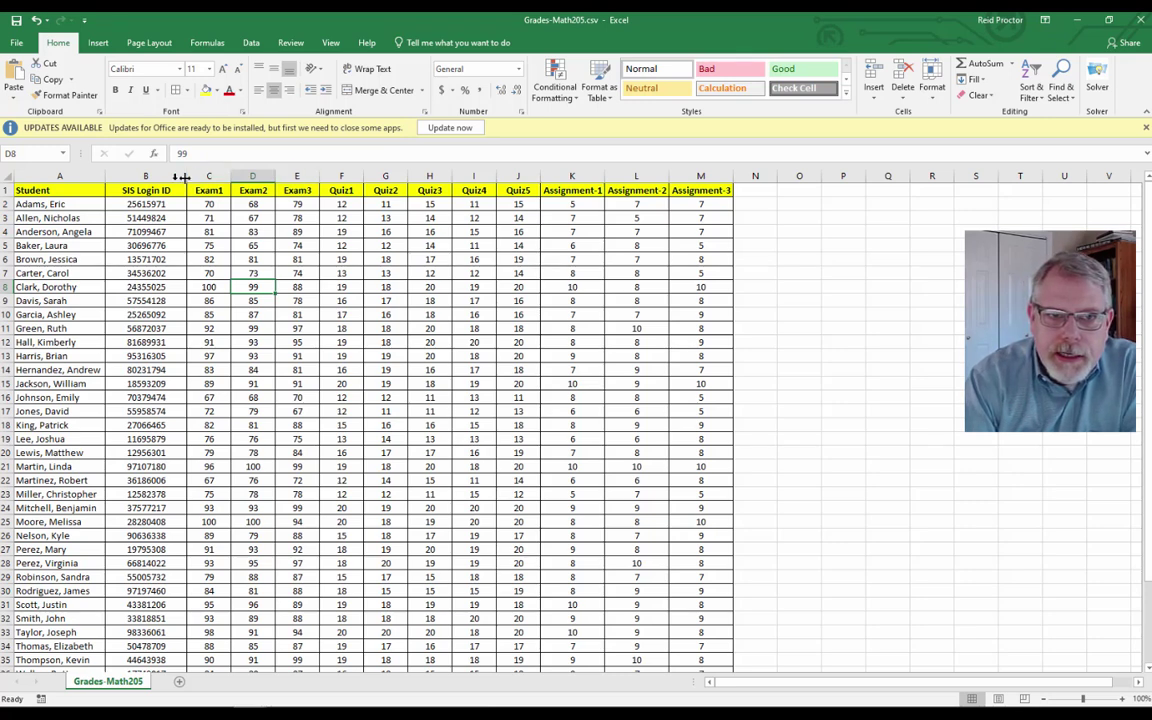
Sort the whole gradebook, treating row 1 as headers, by Exam3 cell values from smallest to largest.
left_click(53, 190)
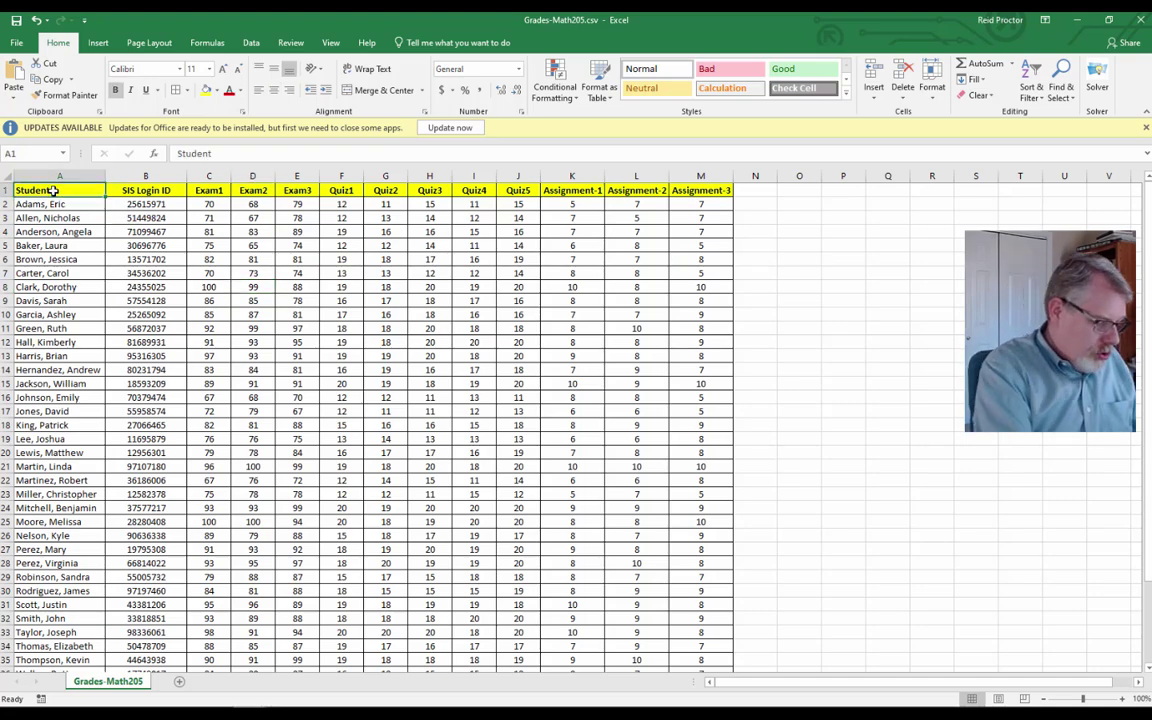
key("ctrl+shift+End")
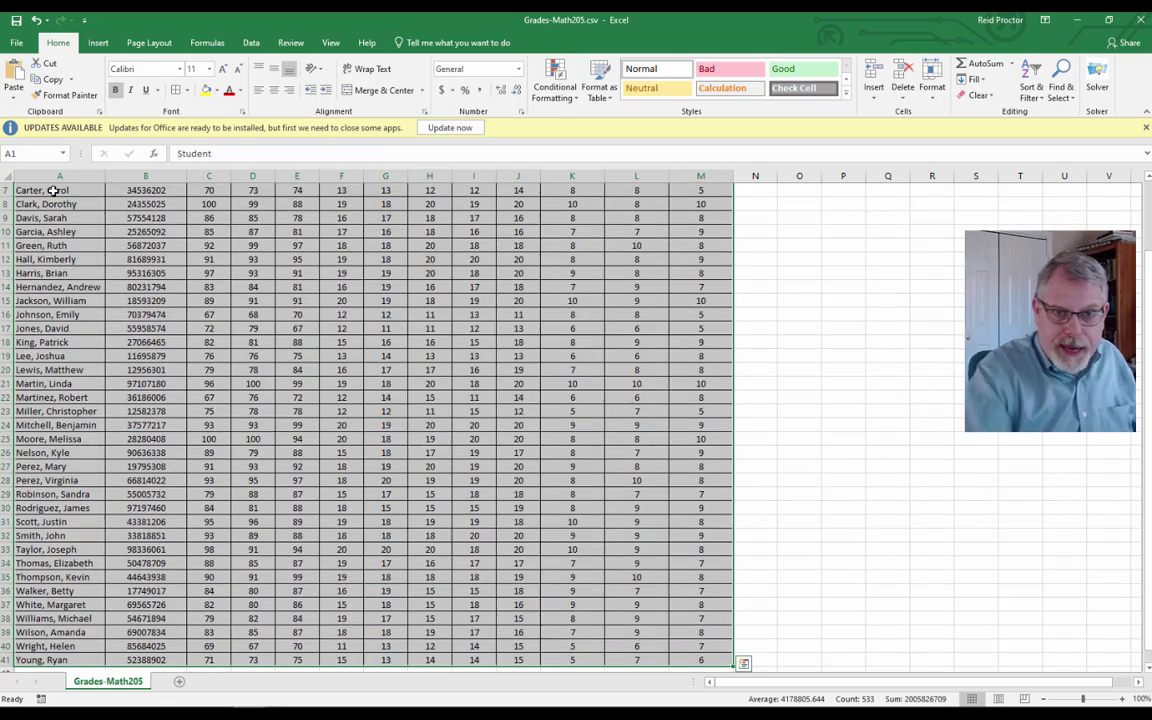
scroll(364, 408, "up", 2)
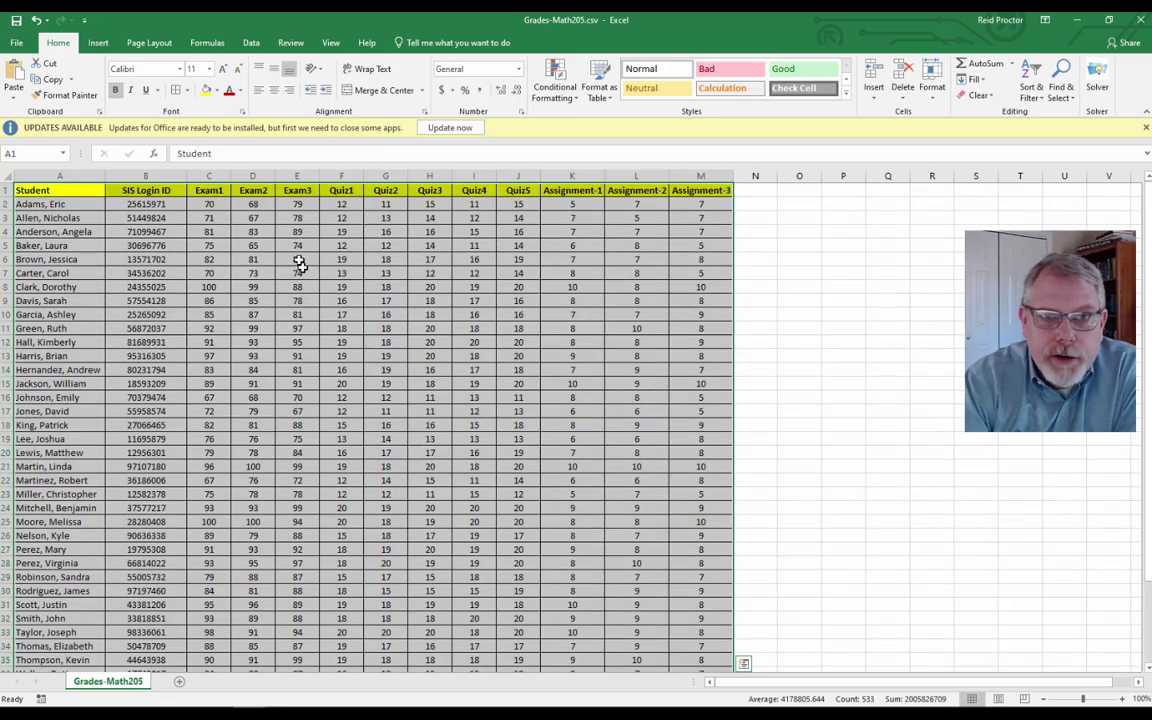
left_click(251, 44)
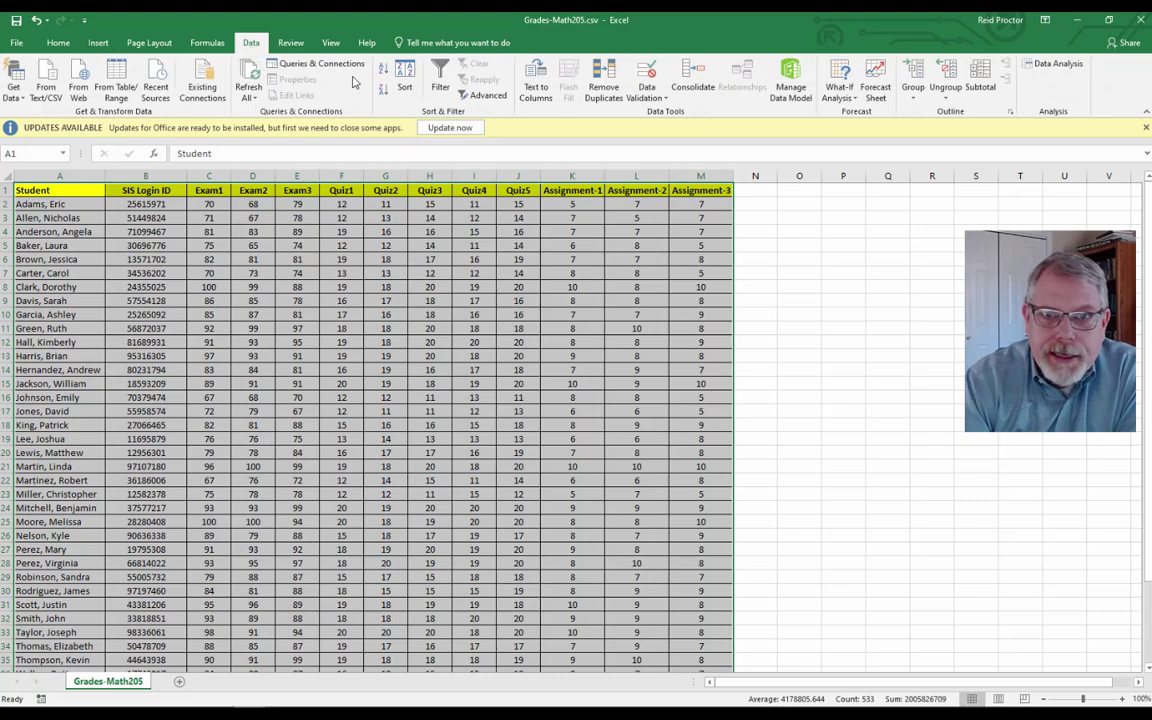
left_click(405, 88)
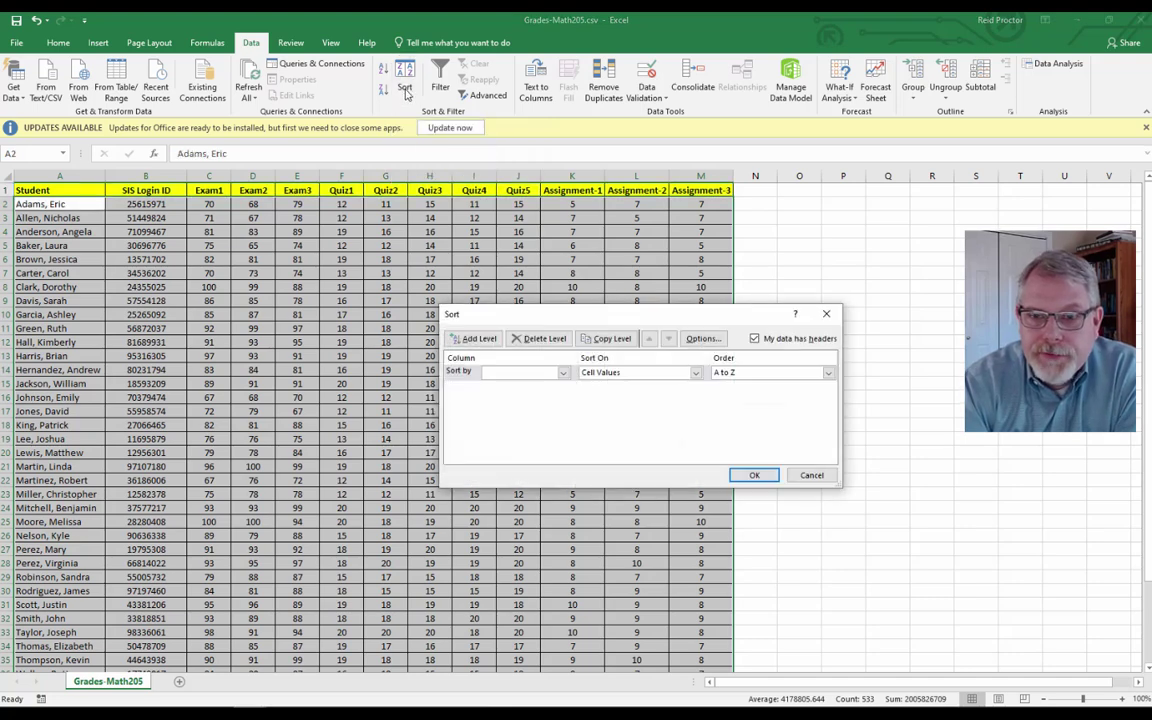
left_click_drag(576, 308, 443, 237)
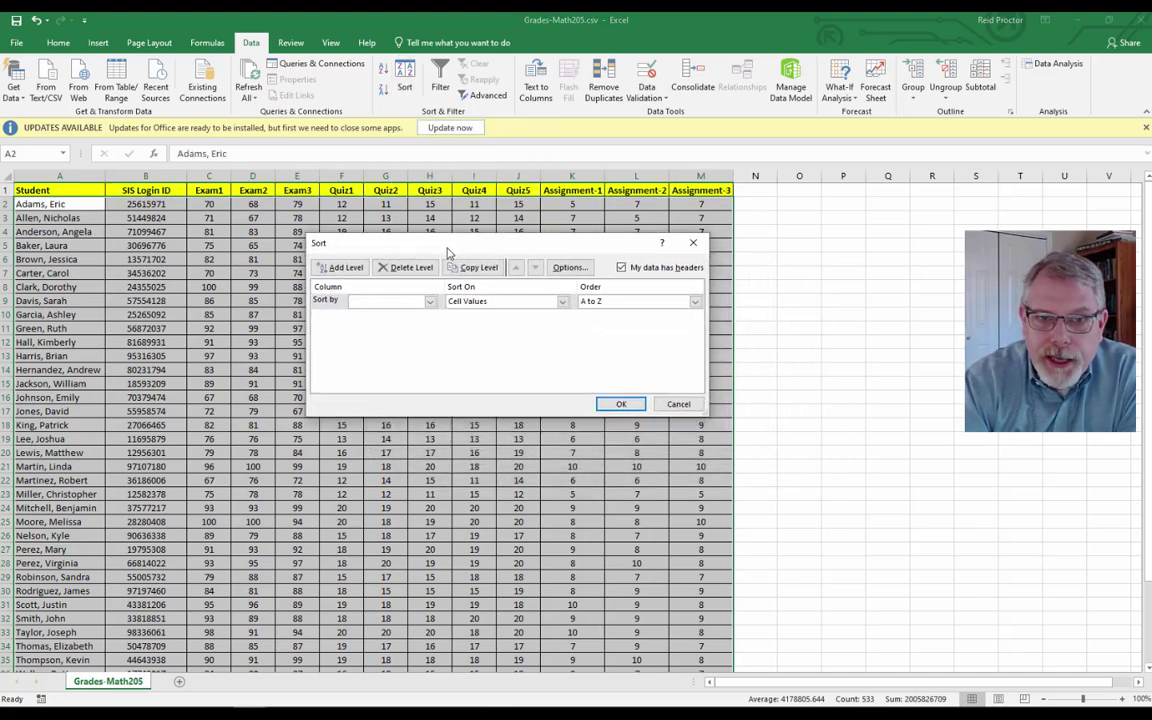
left_click(430, 301)
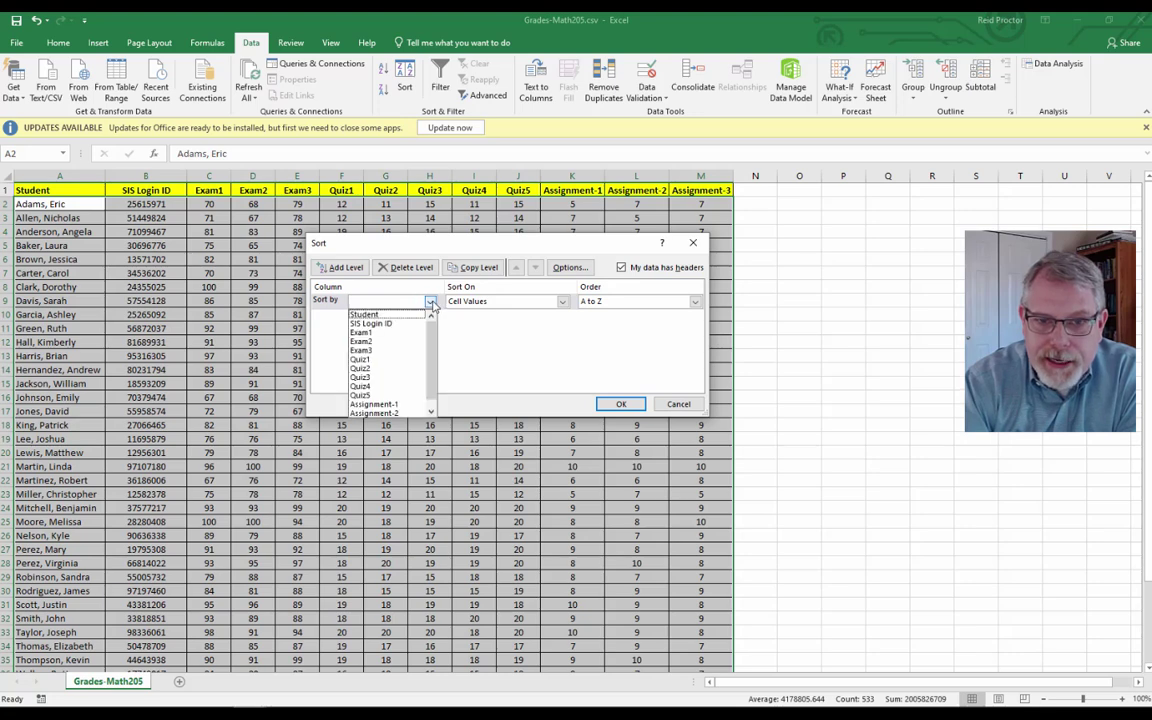
left_click(375, 354)
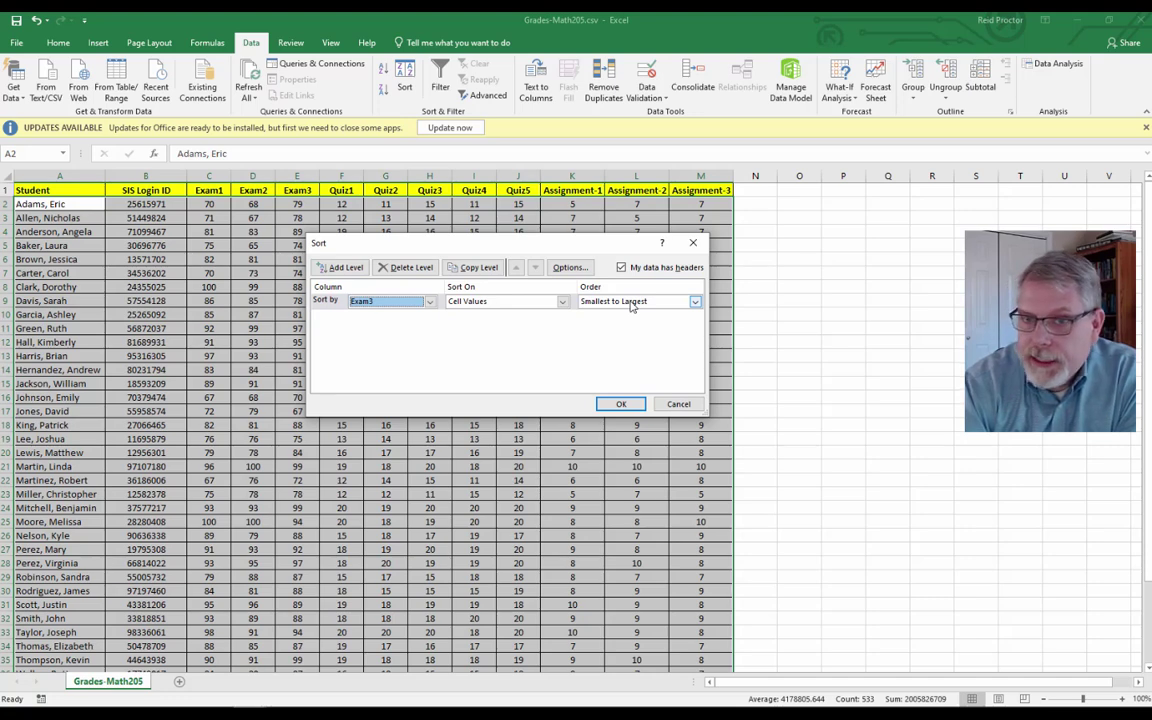
left_click(621, 404)
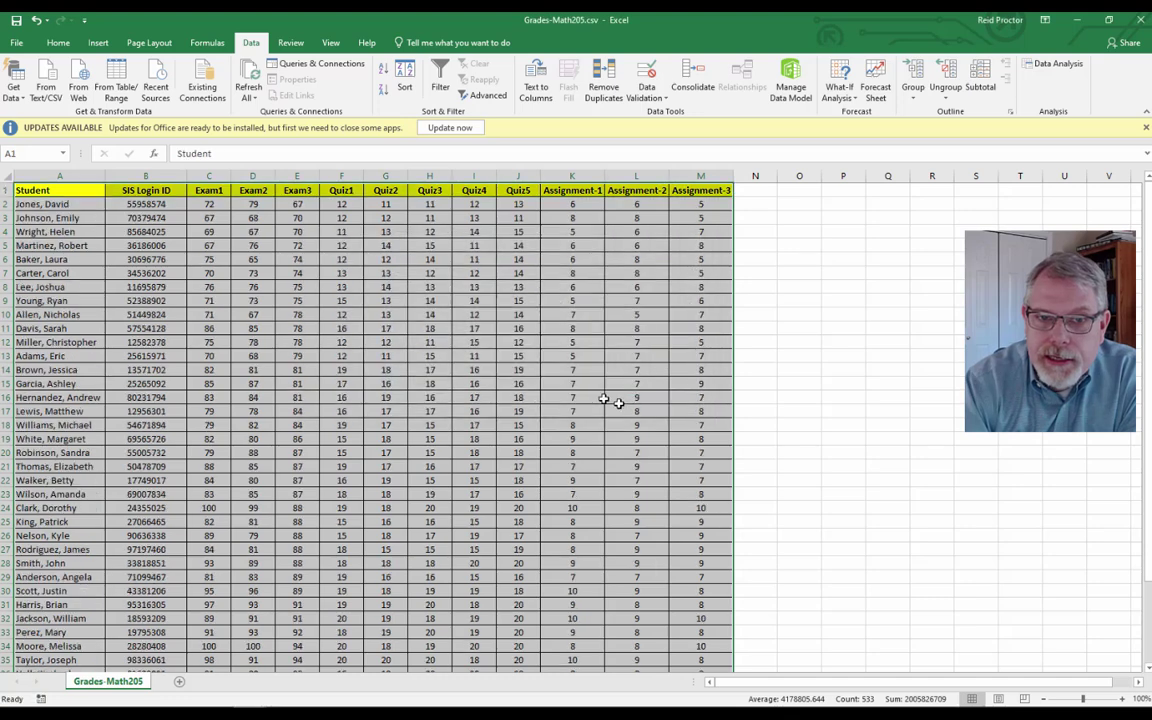
Highlight the first five student rows from Student through Exam3 to review the lowest Exam3 scores.
left_click(474, 356)
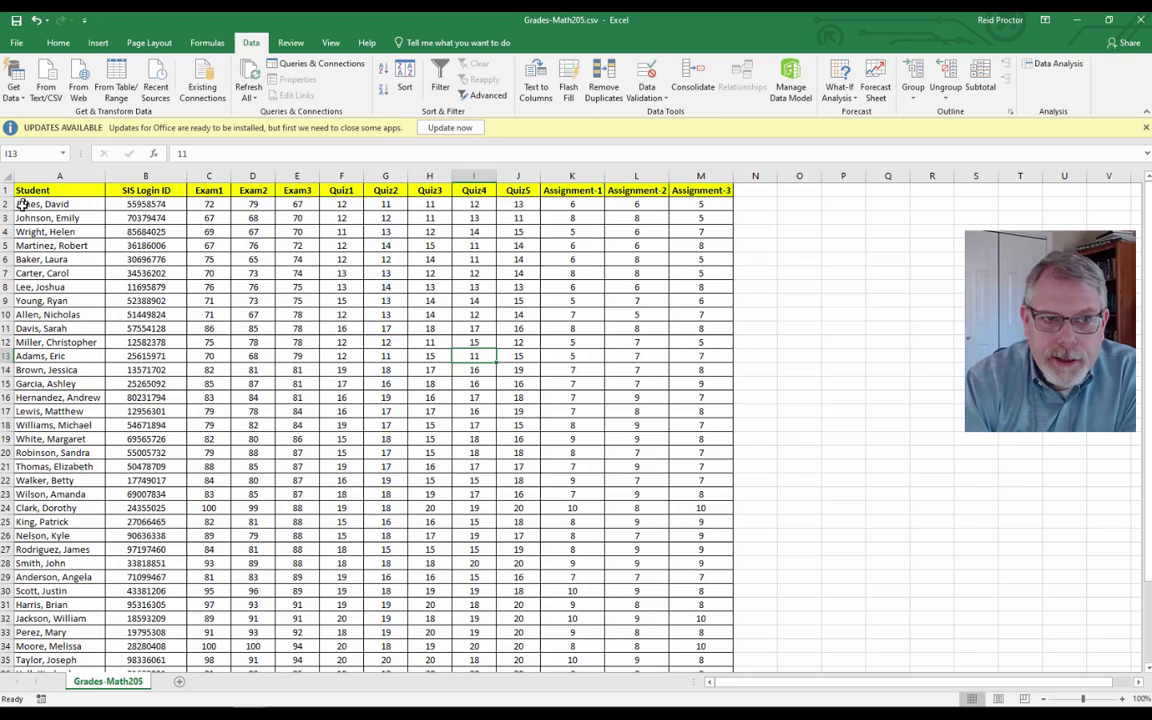
left_click_drag(18, 204, 298, 263)
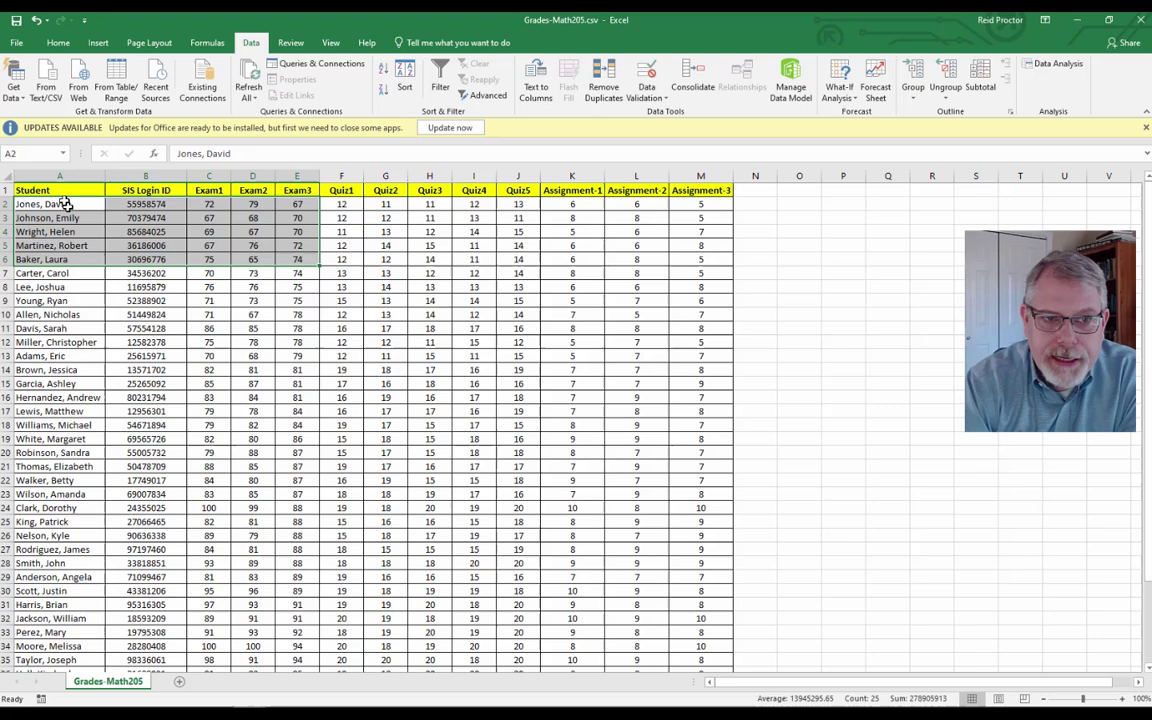
left_click(297, 259)
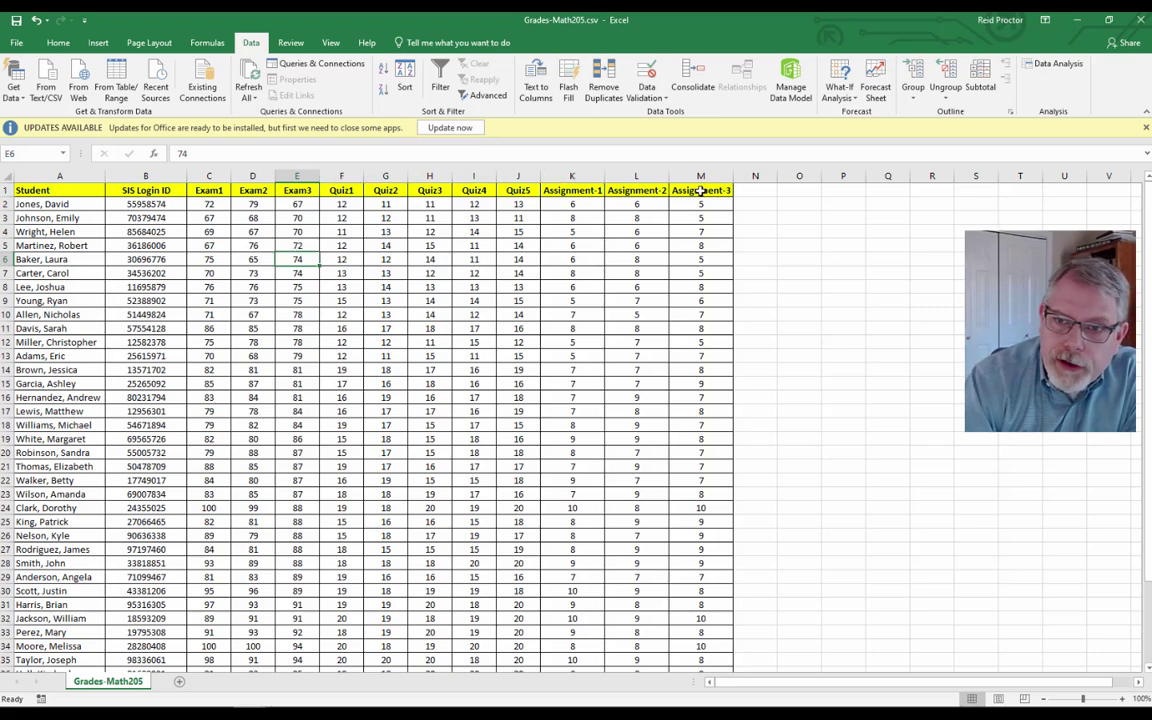
Delete the Quiz1 through Assignment-3 columns, F through M, from the gradebook.
left_click(518, 342)
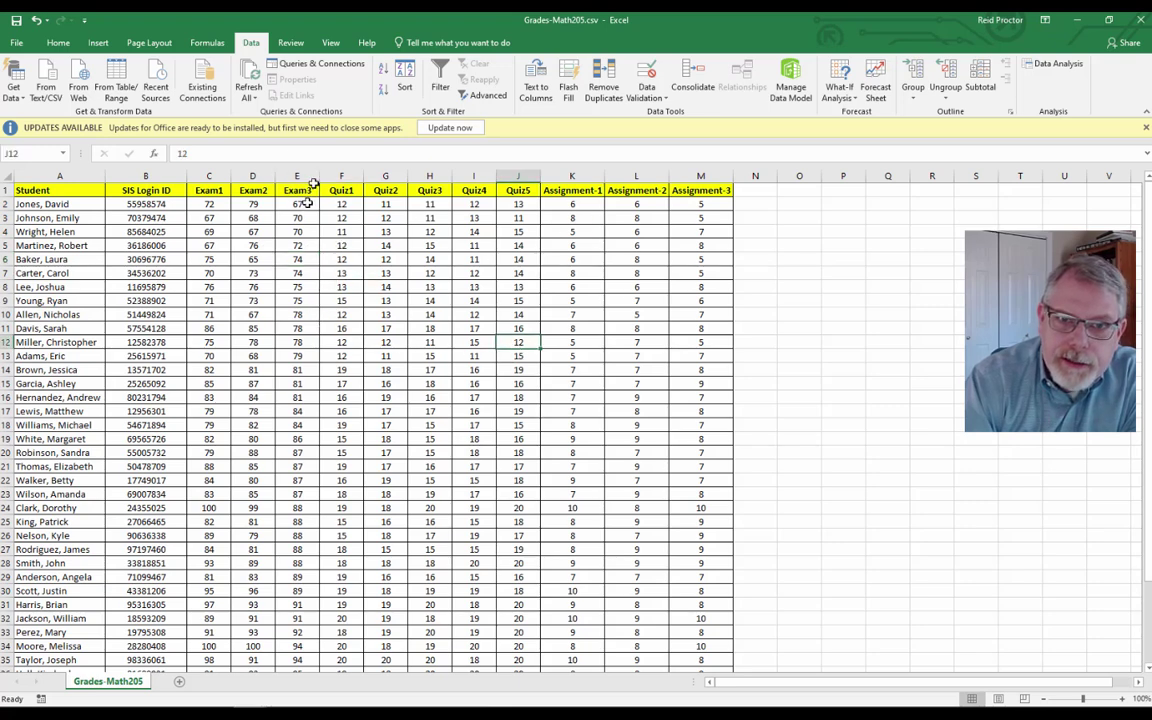
left_click_drag(343, 174, 700, 175)
right_click(537, 232)
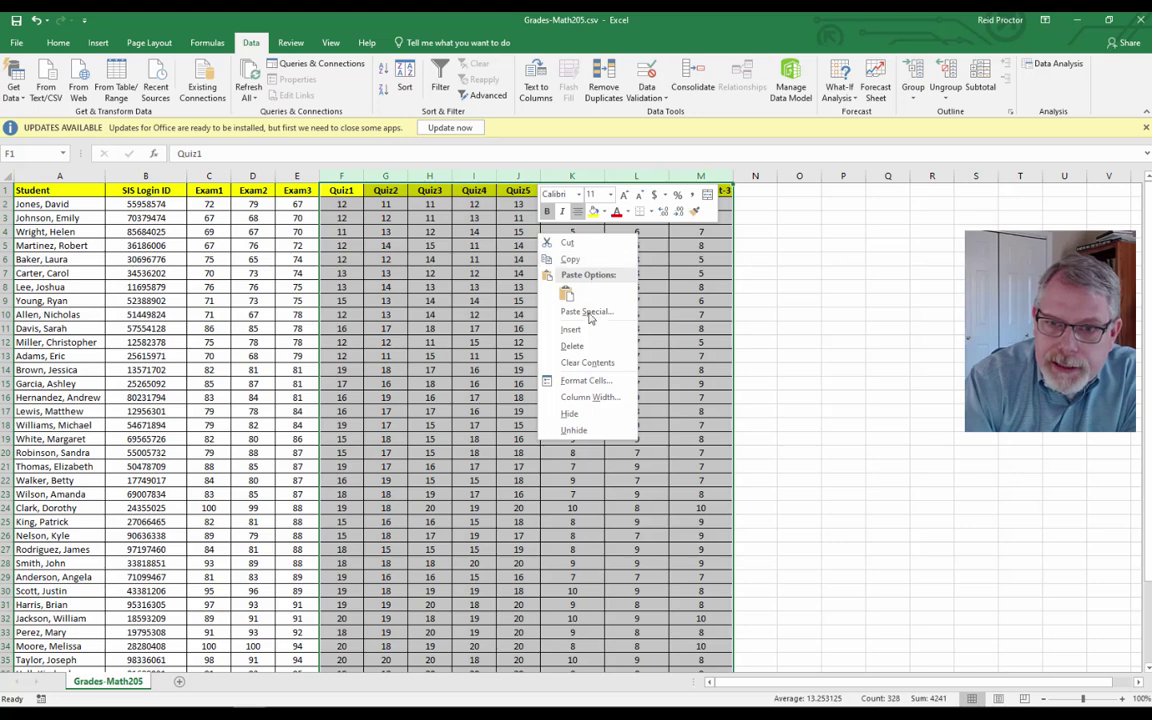
left_click(586, 351)
left_click(722, 384)
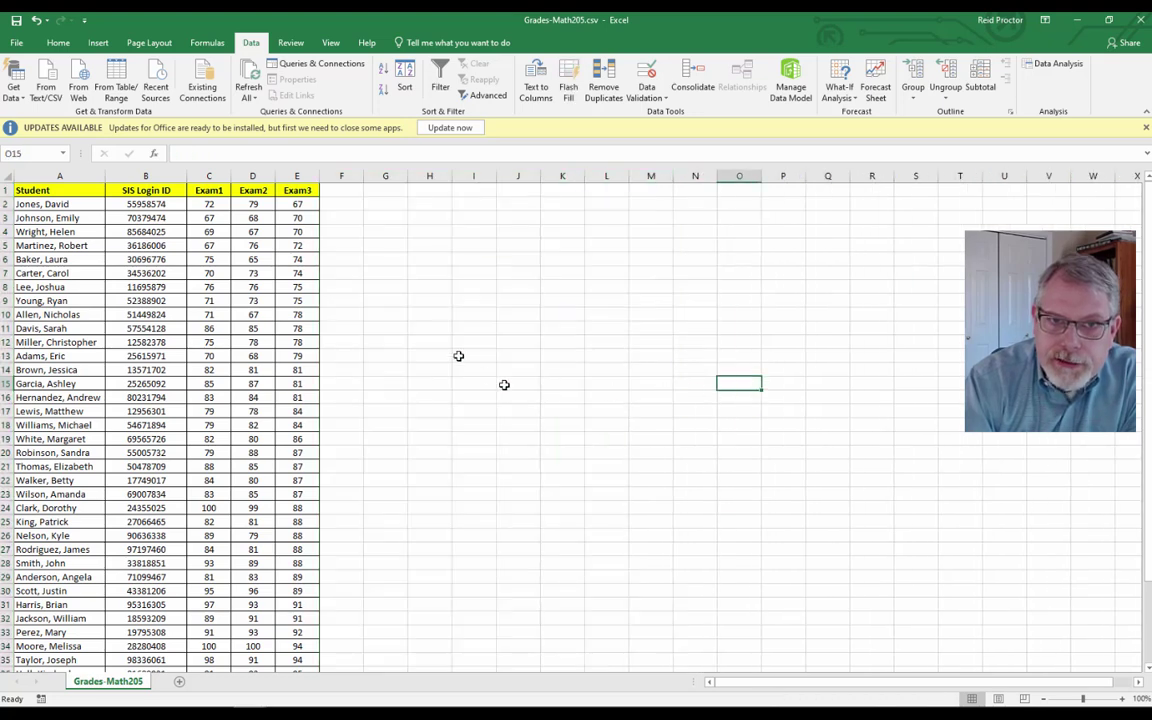
left_click_drag(341, 175, 776, 173)
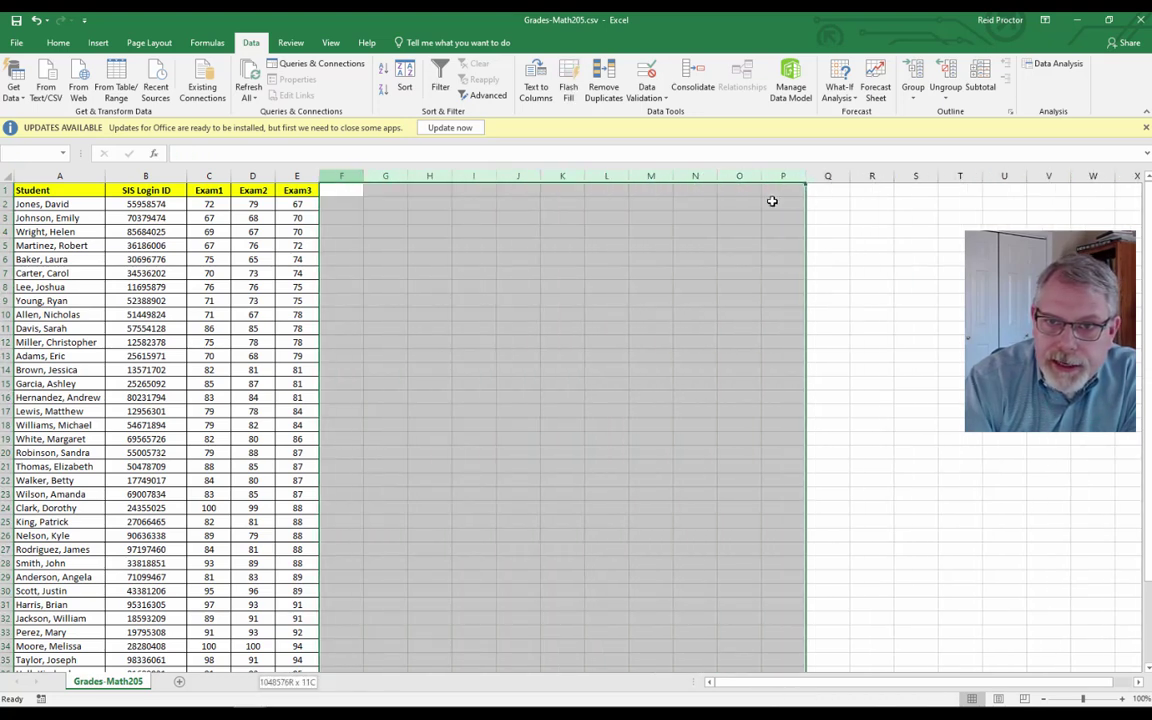
right_click(396, 249)
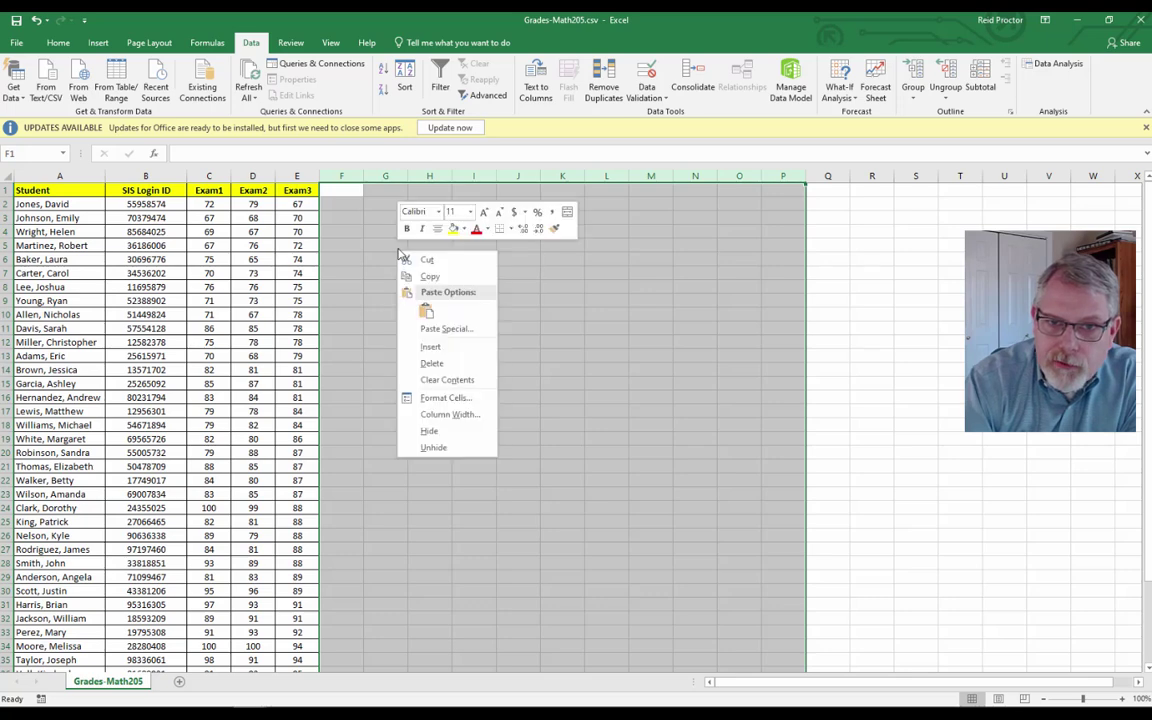
left_click(444, 344)
left_click(444, 344)
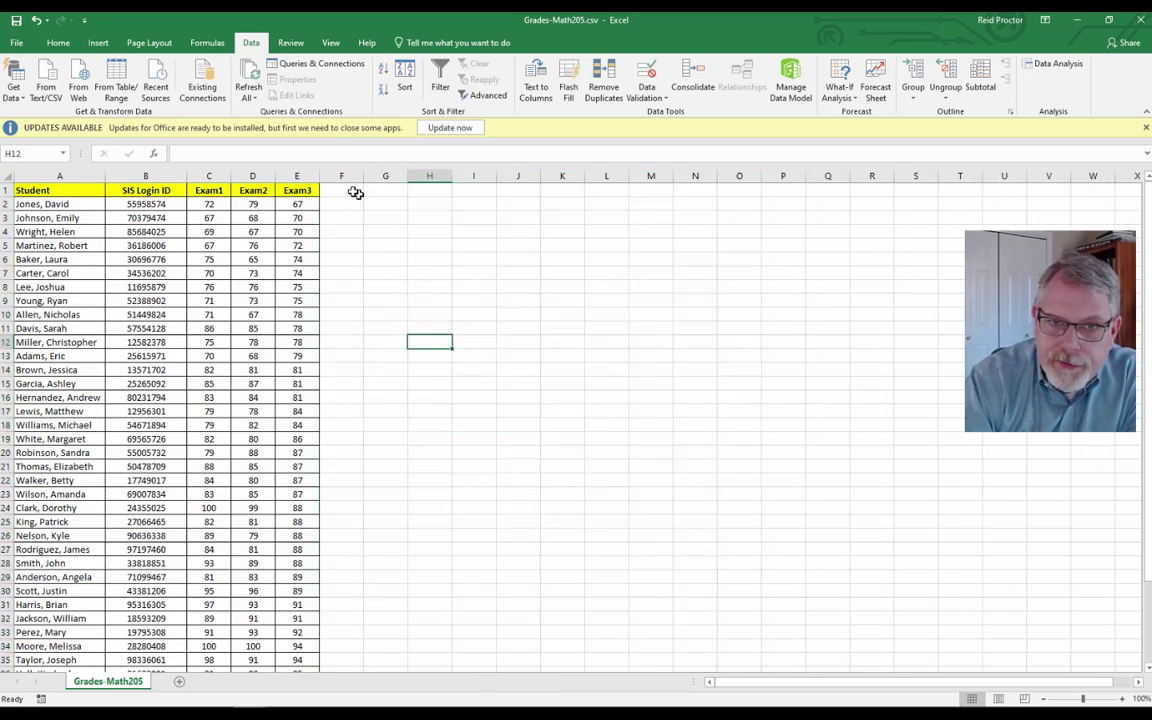
left_click_drag(340, 175, 578, 190)
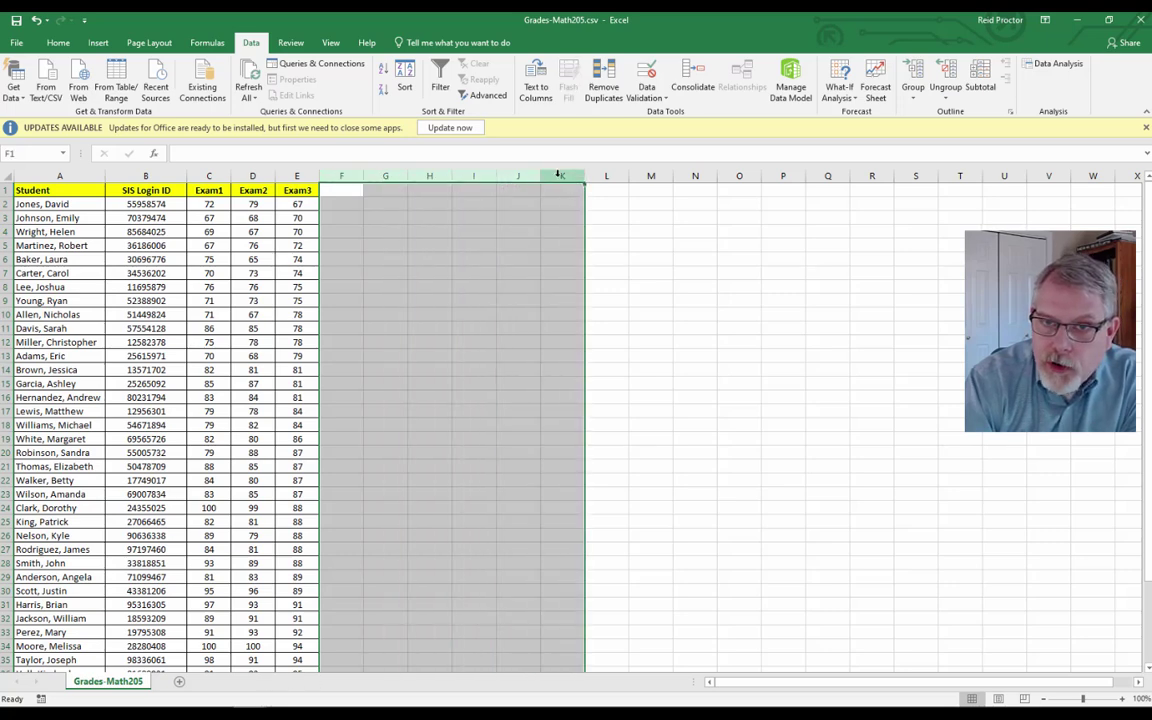
right_click(559, 177)
left_click(610, 305)
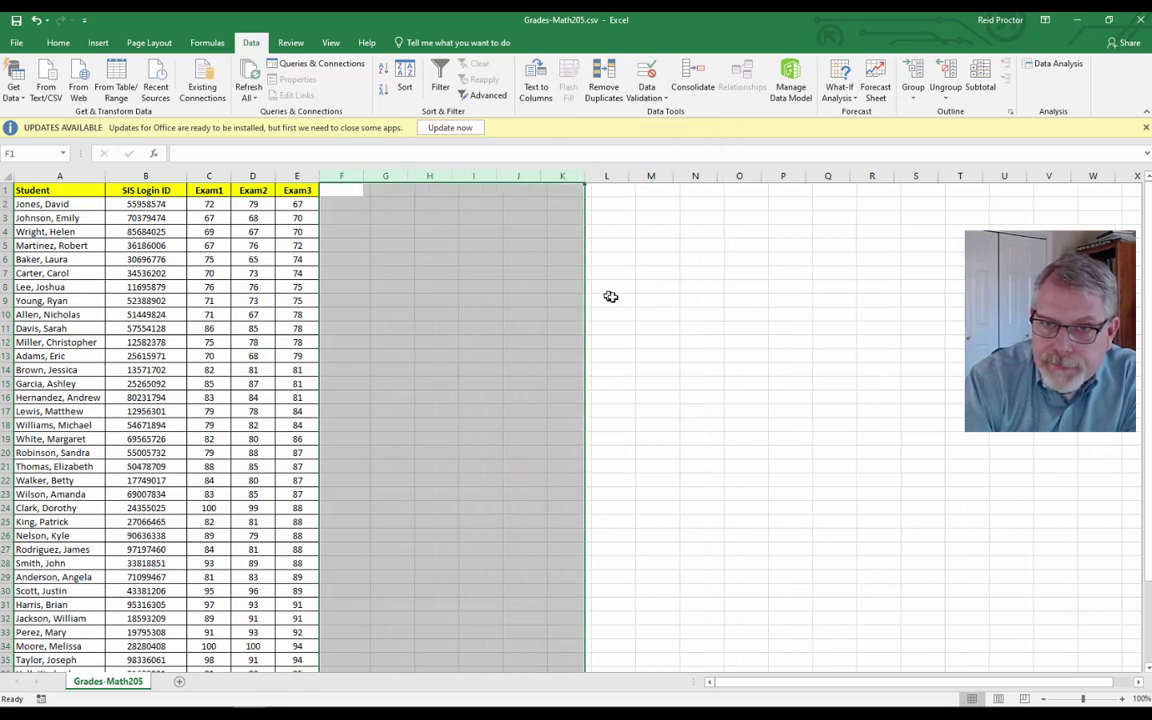
left_click(612, 299)
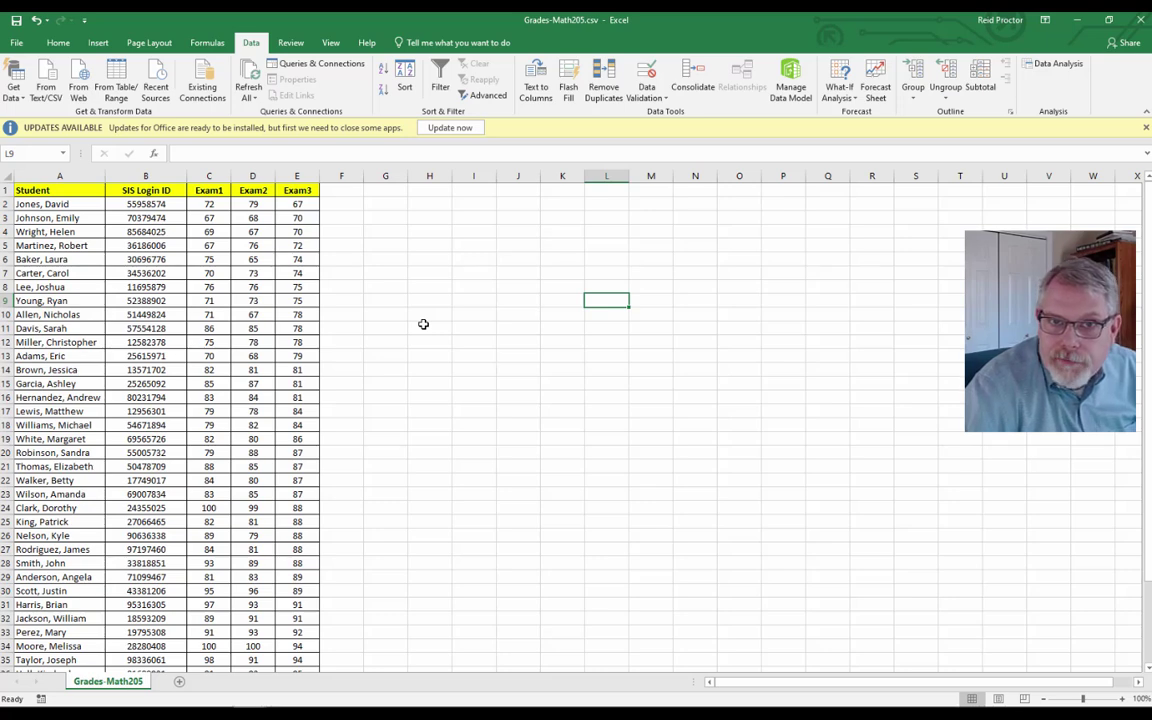
Add the header "Exam Average" in cell F1 and widen column F to fit it.
left_click(341, 189)
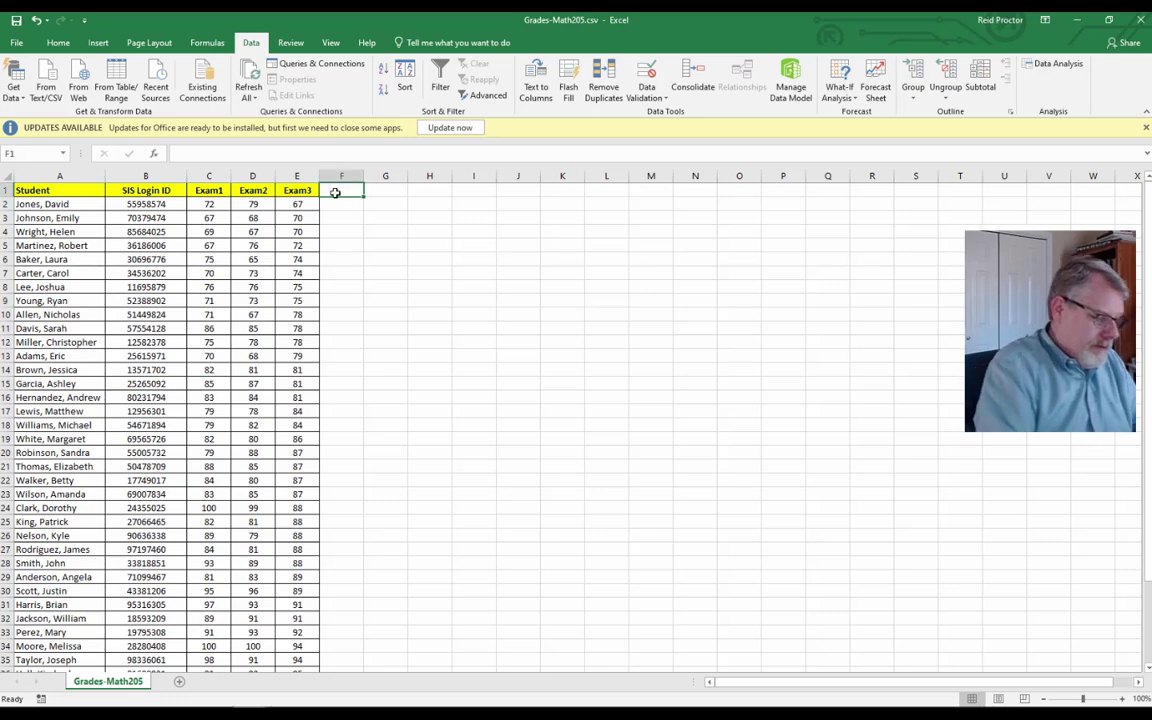
type("Exam")
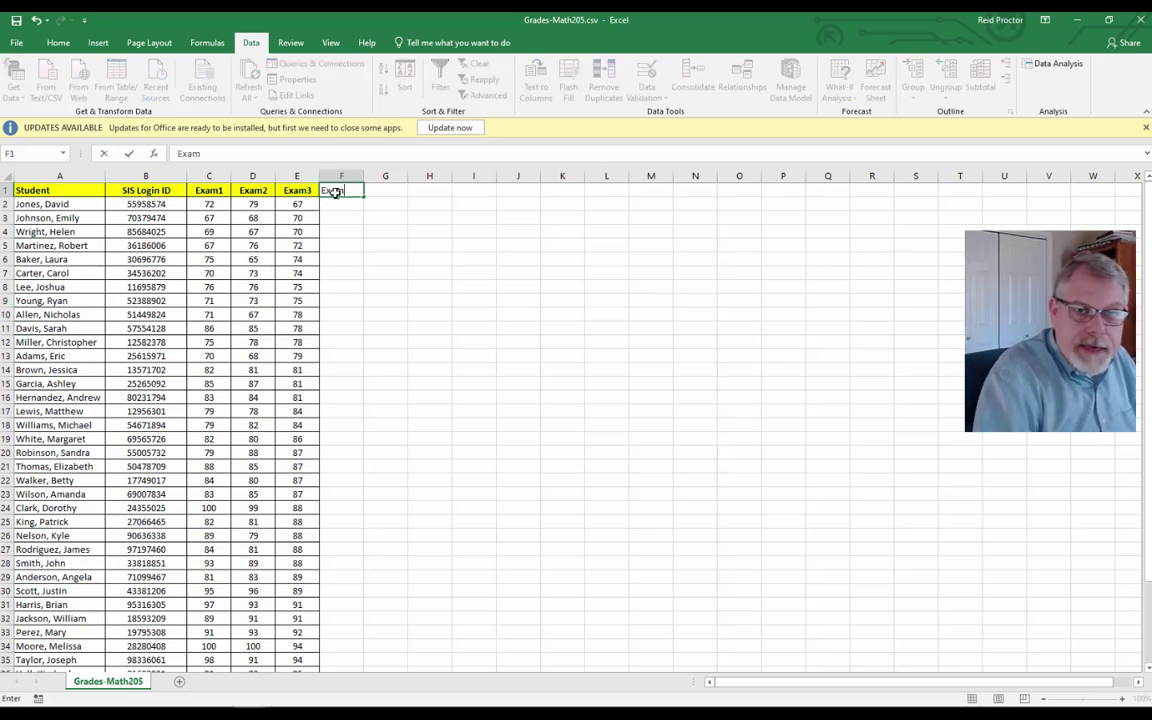
type(" Average")
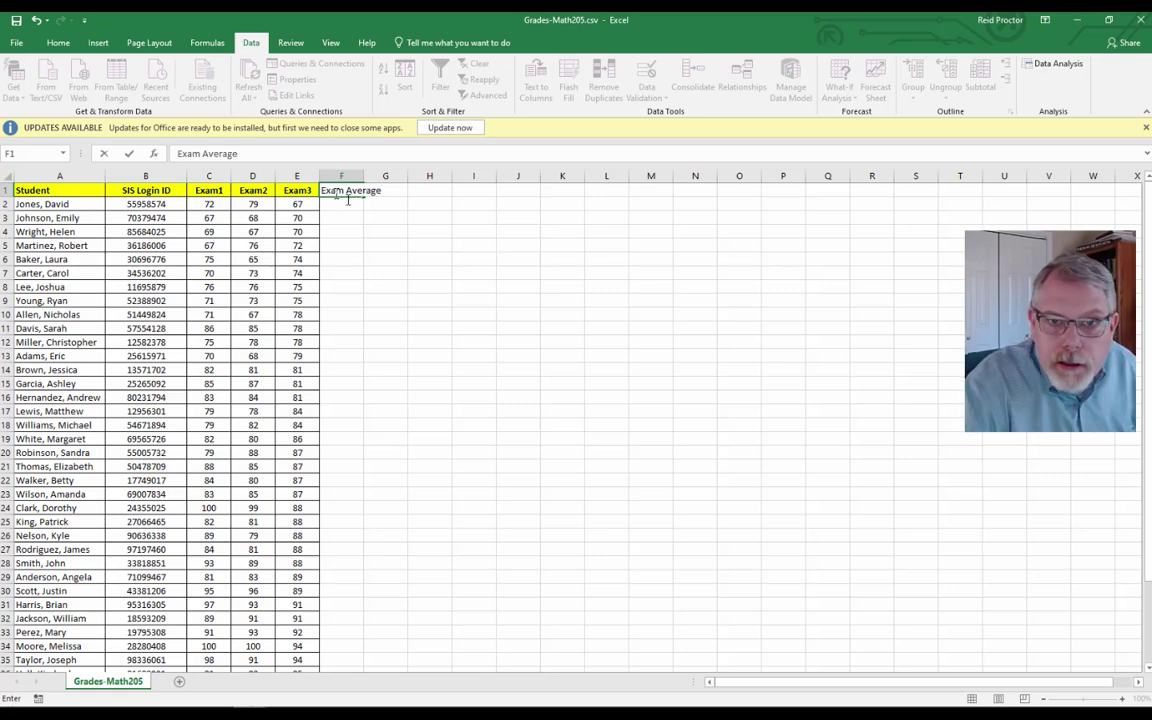
left_click(458, 271)
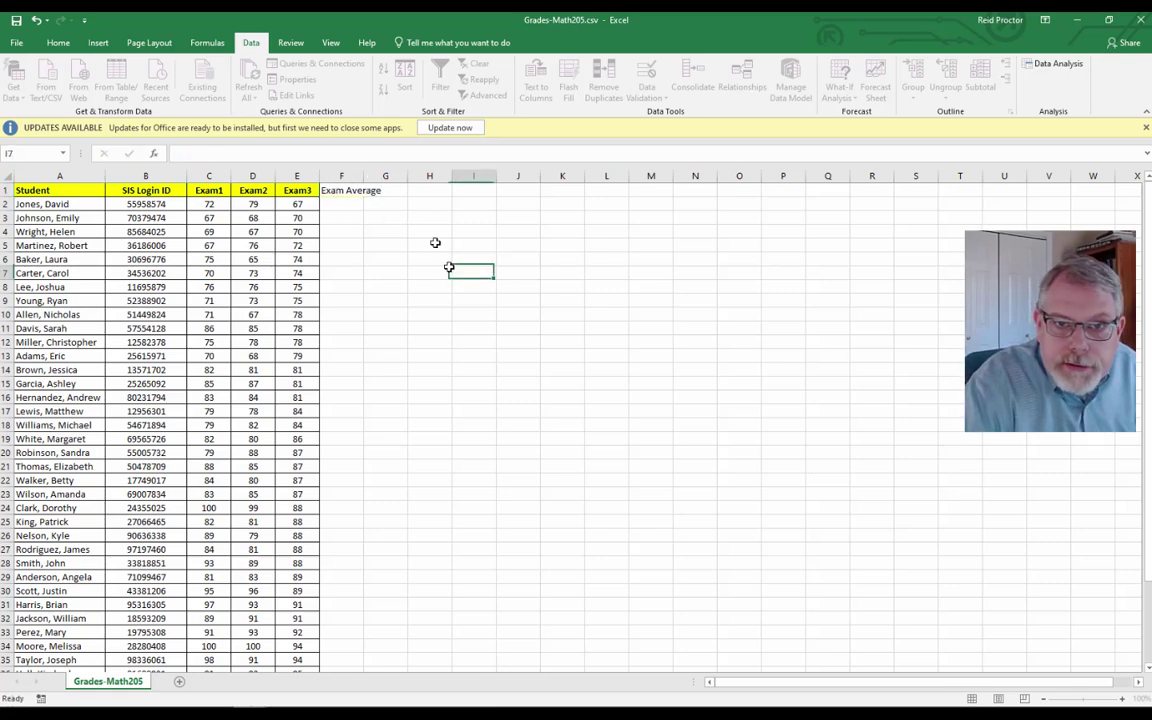
left_click_drag(362, 175, 431, 176)
Calculate the first student's exam average in cell F2 with the formula =(c2+d2+e2)/3.
left_click(382, 200)
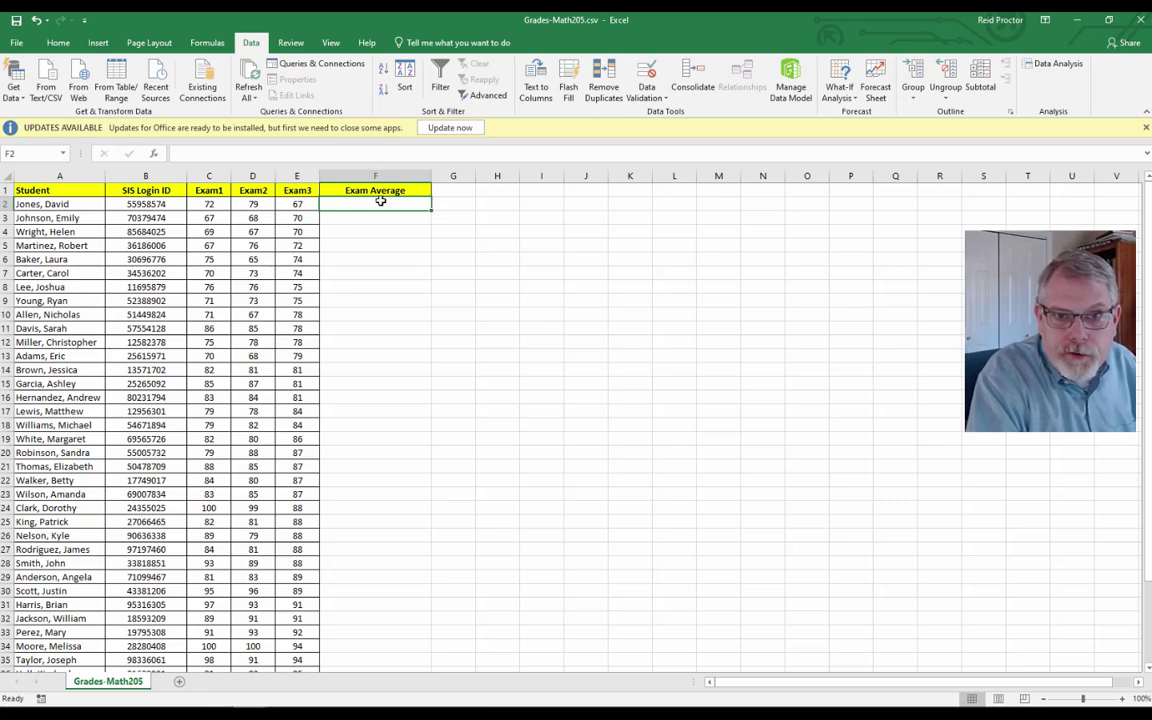
type("=")
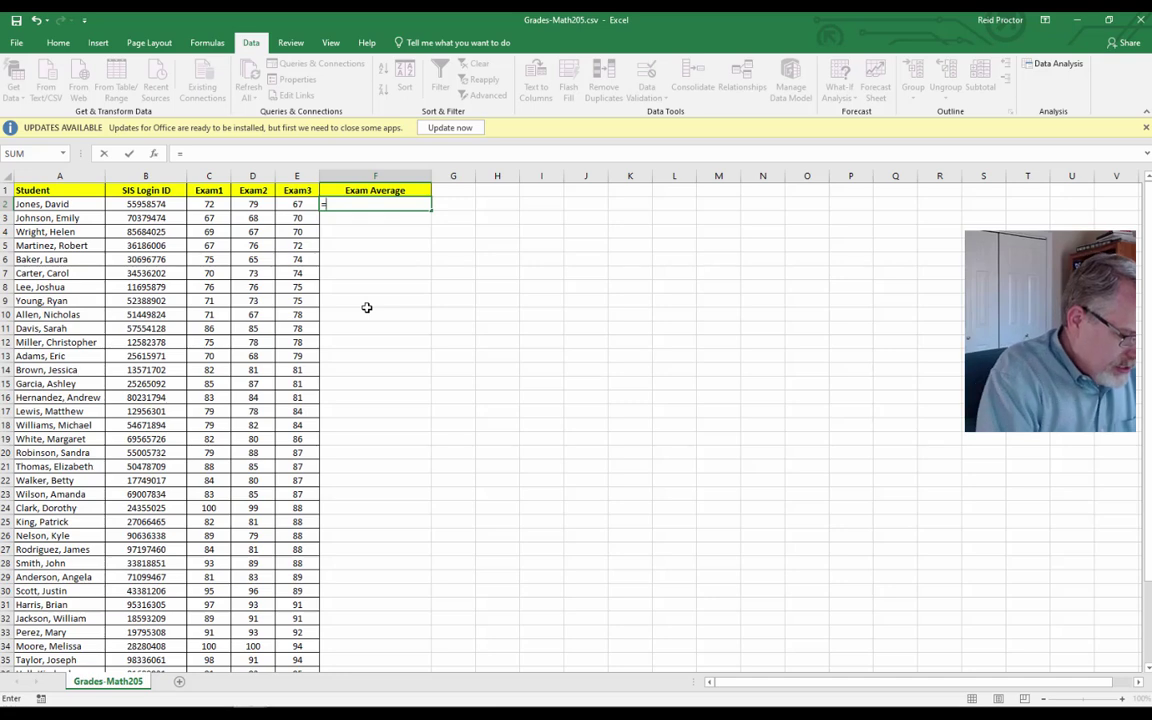
type("c2")
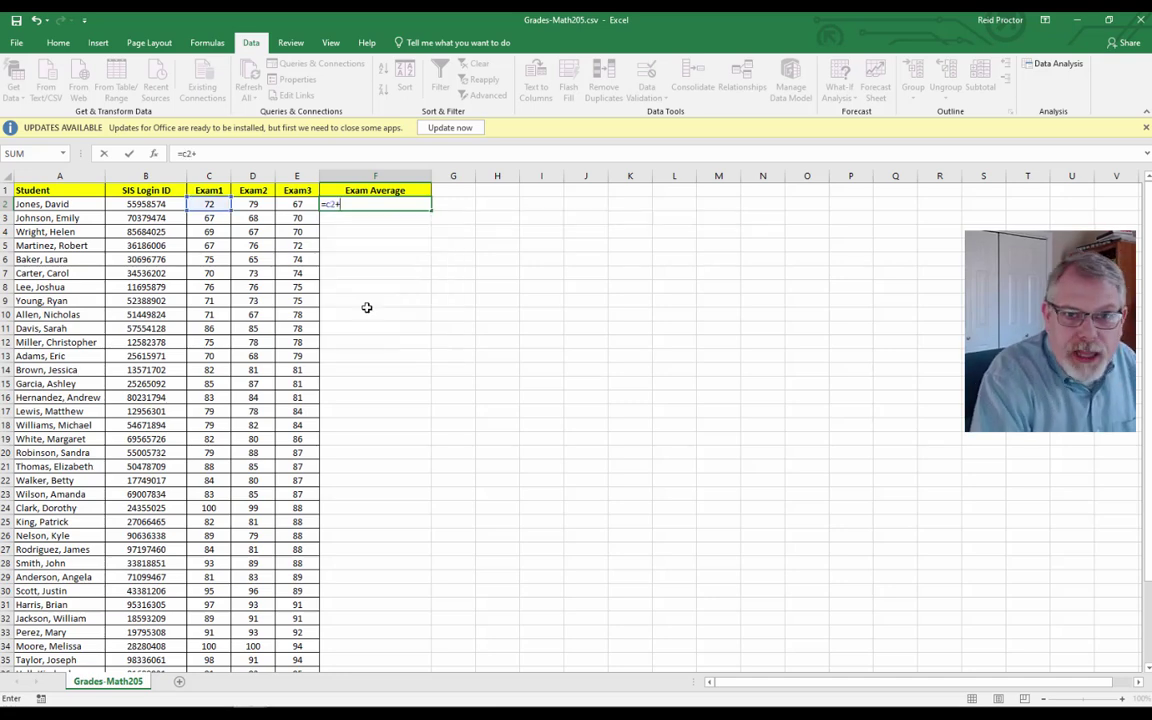
type("+")
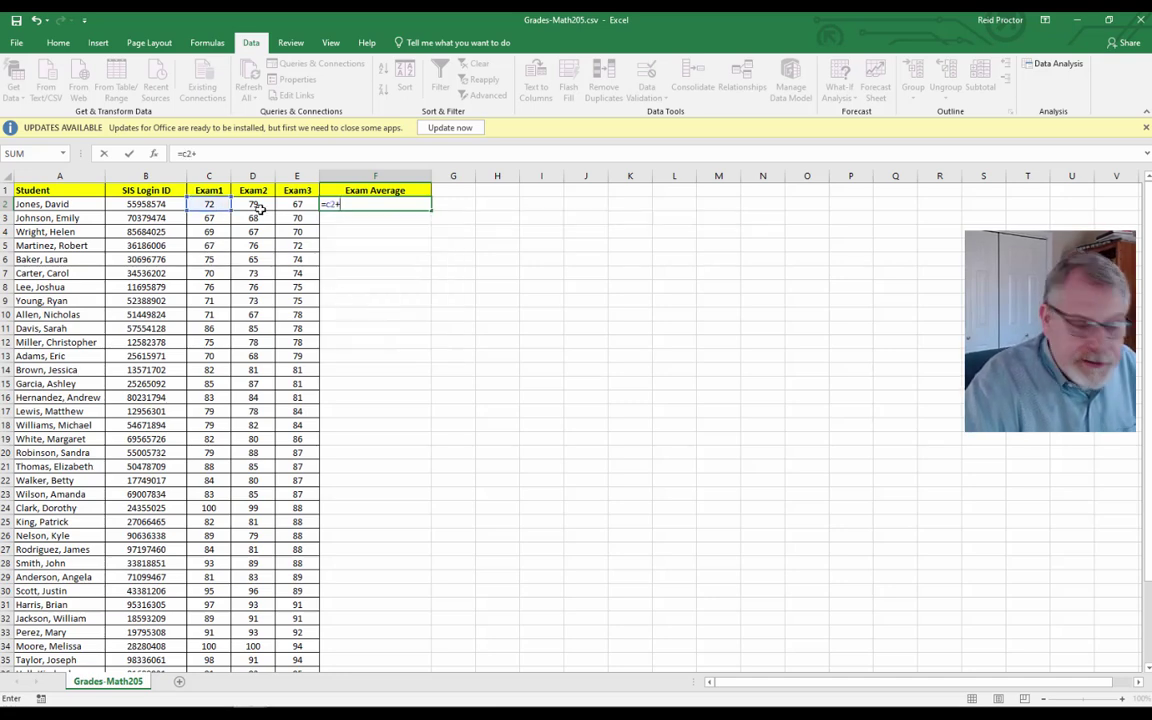
type("d")
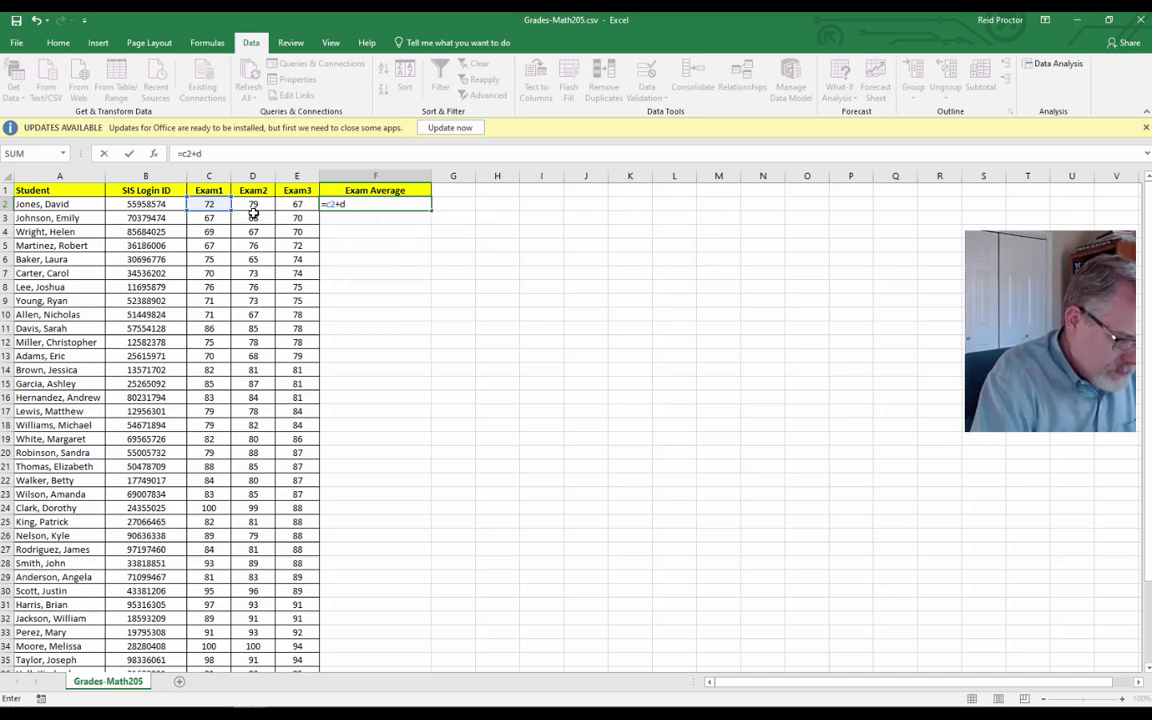
type("2")
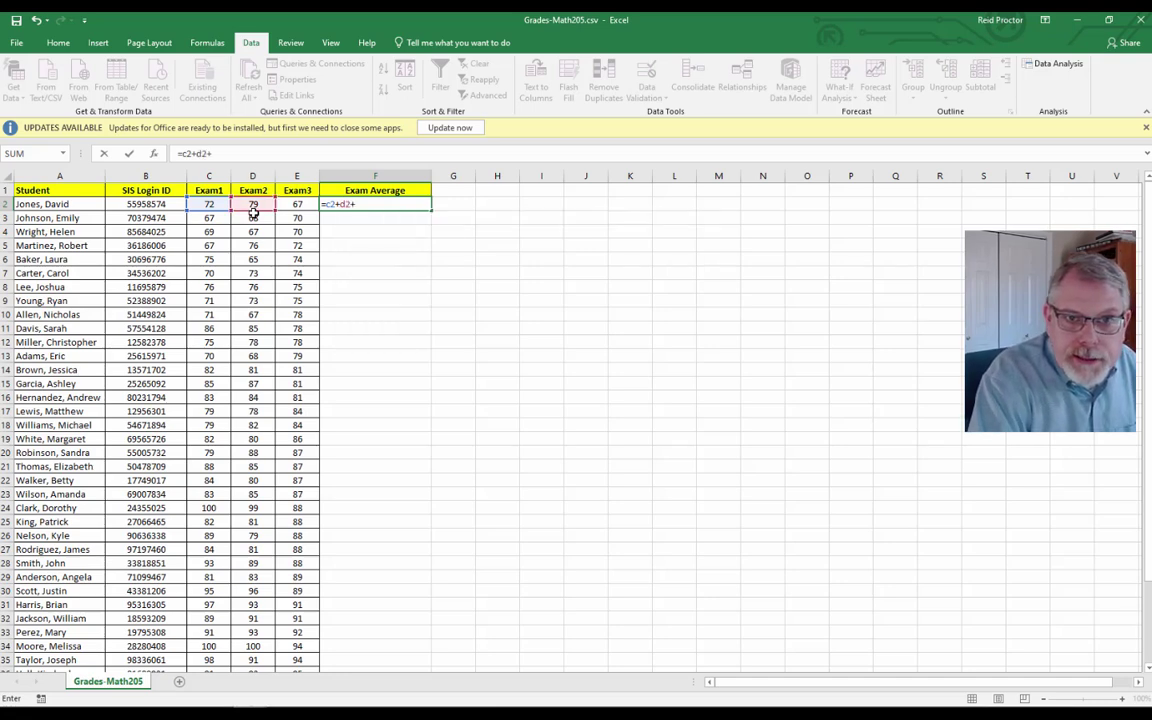
type("+e")
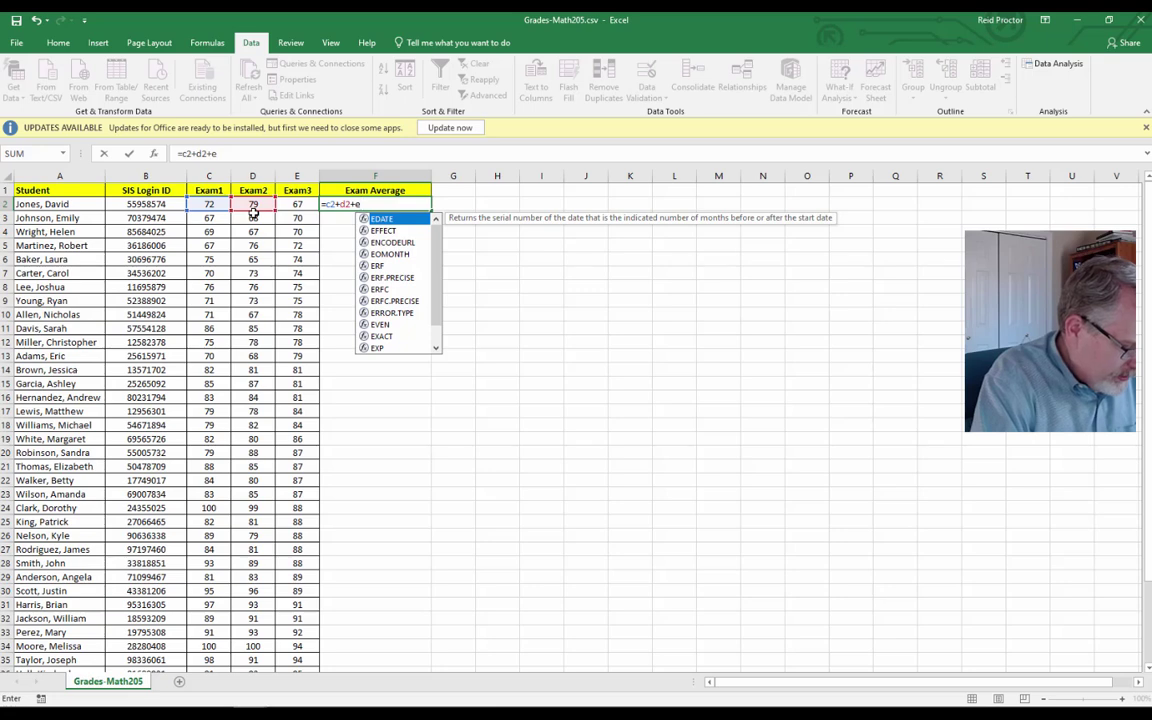
type("2")
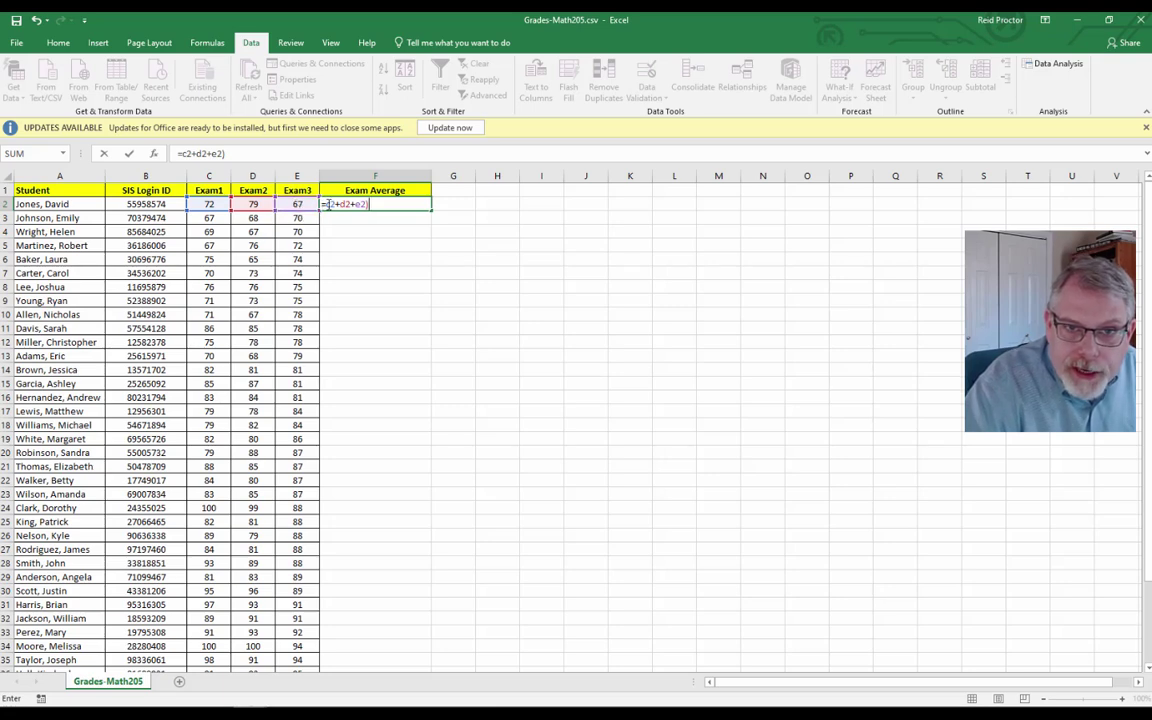
left_click(325, 204)
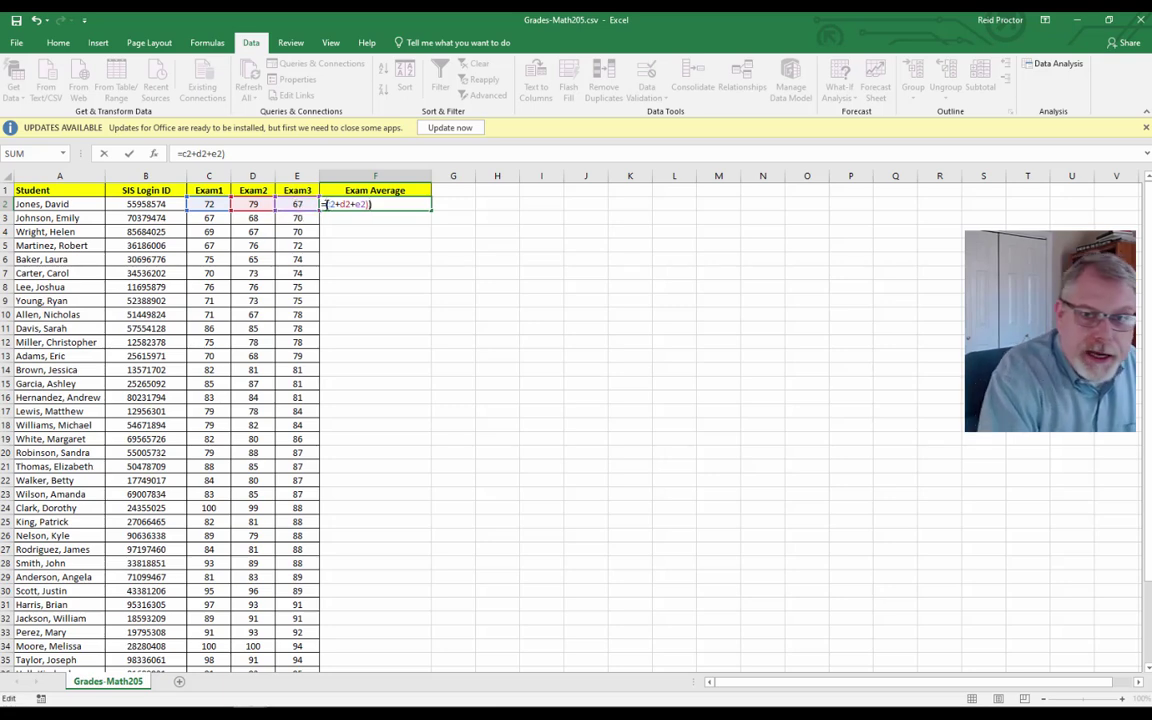
type("(")
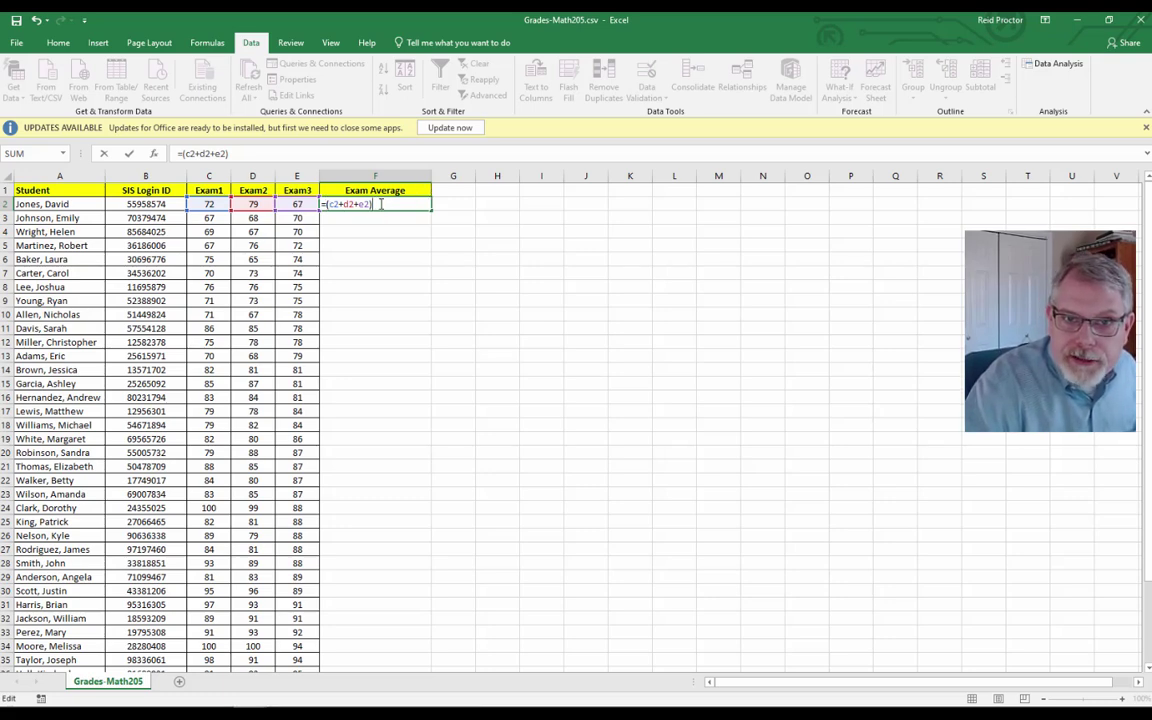
type("/")
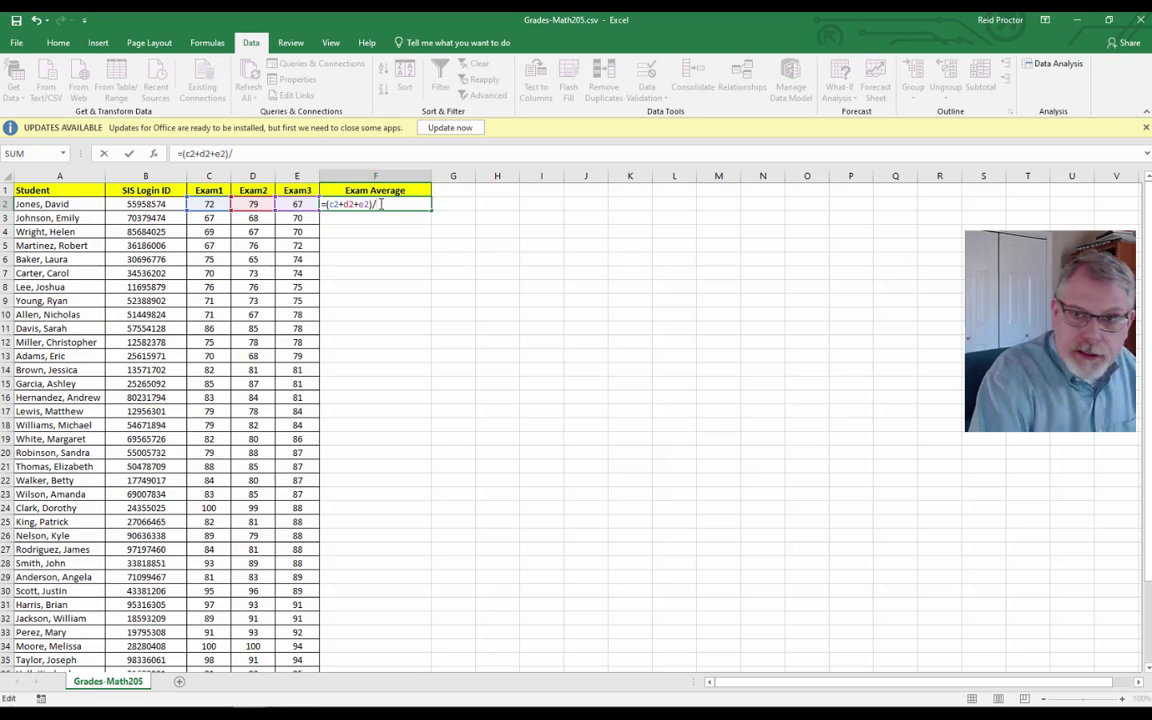
type("3")
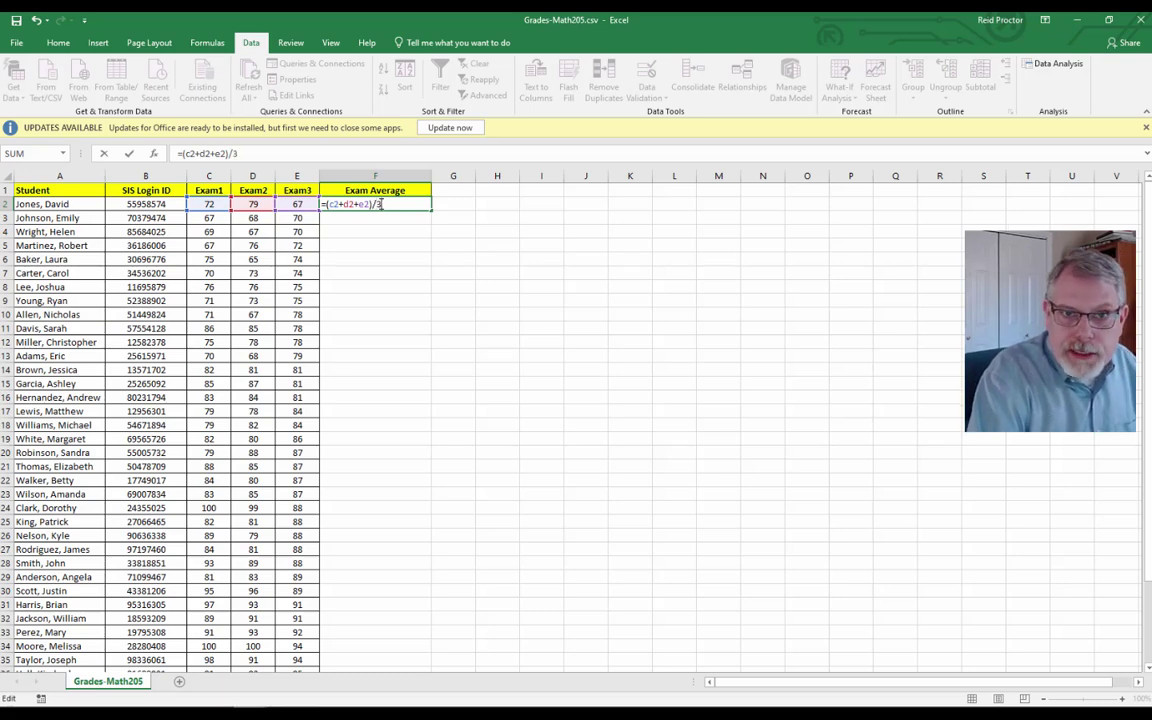
key("Return")
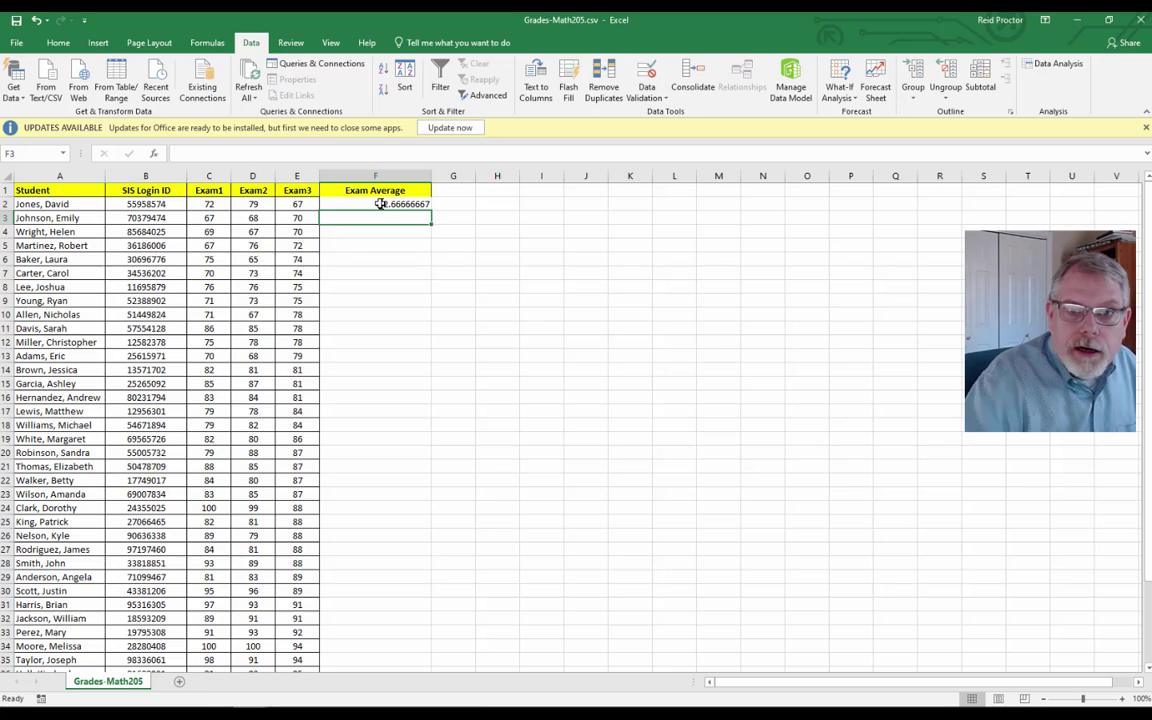
left_click(492, 244)
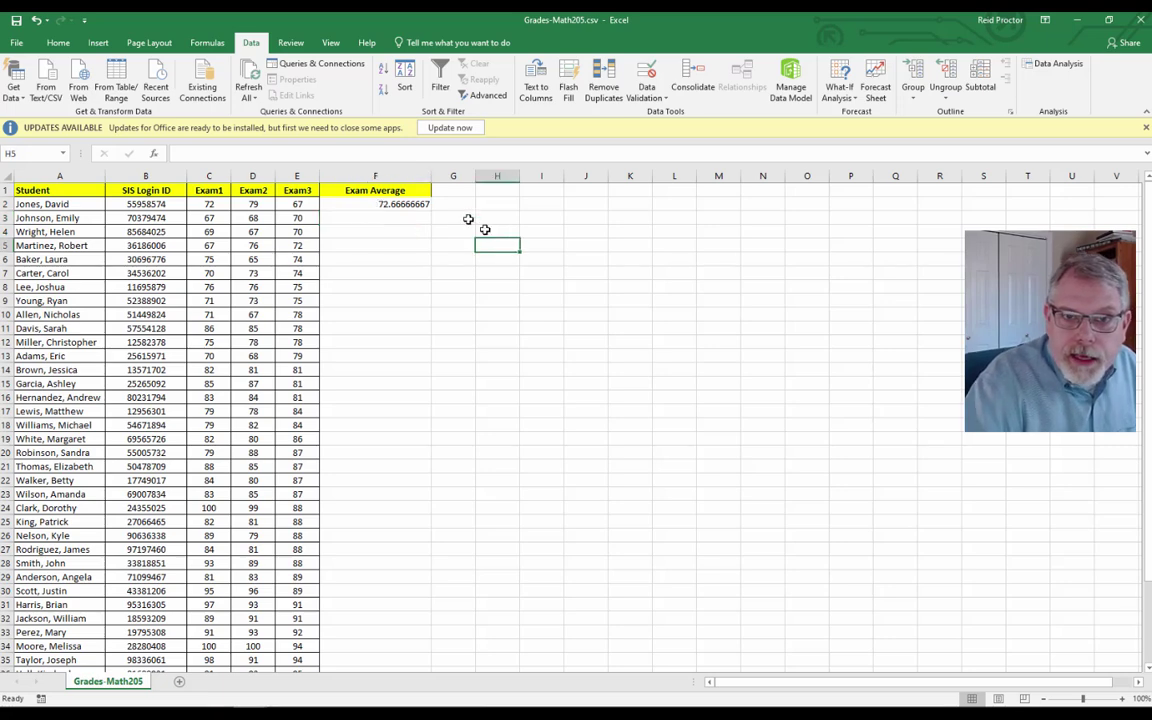
Center the contents of the entire Exam Average column.
left_click(382, 176)
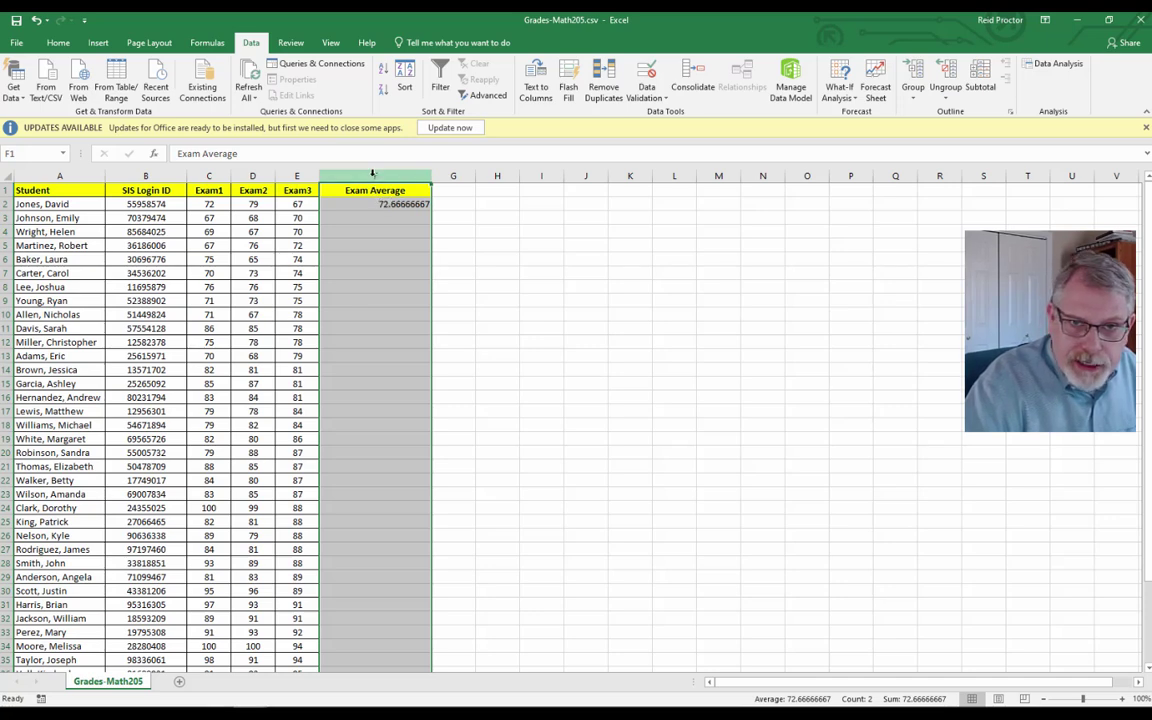
left_click(57, 40)
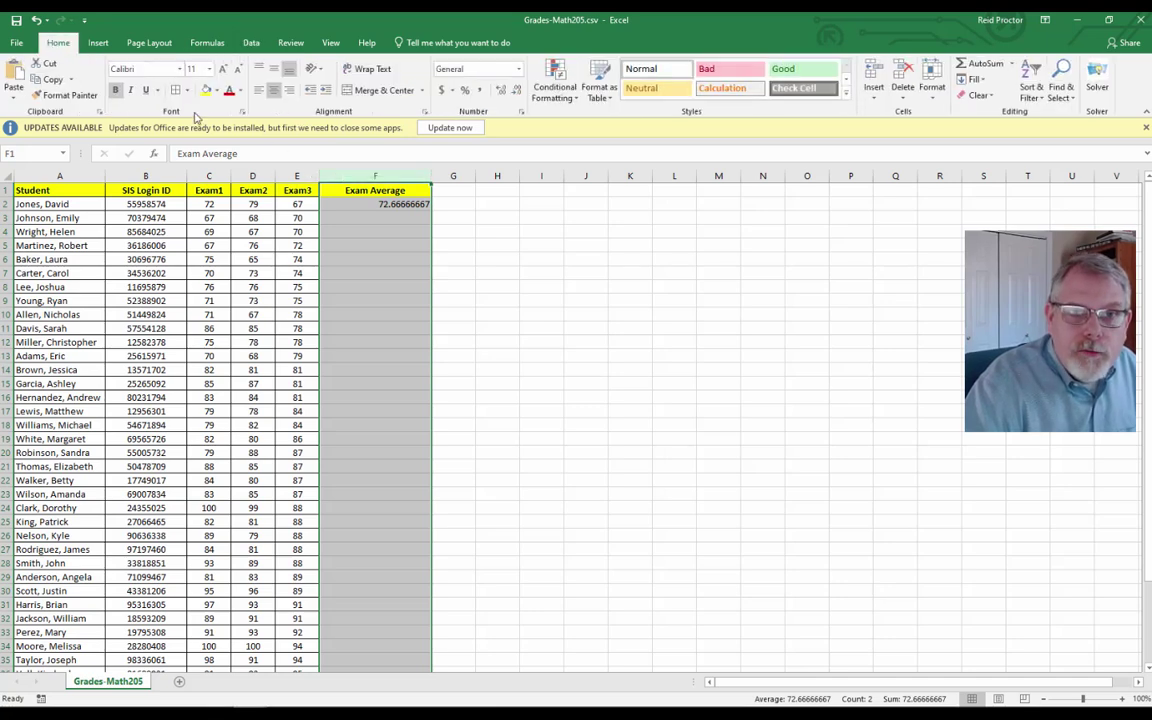
left_click(275, 92)
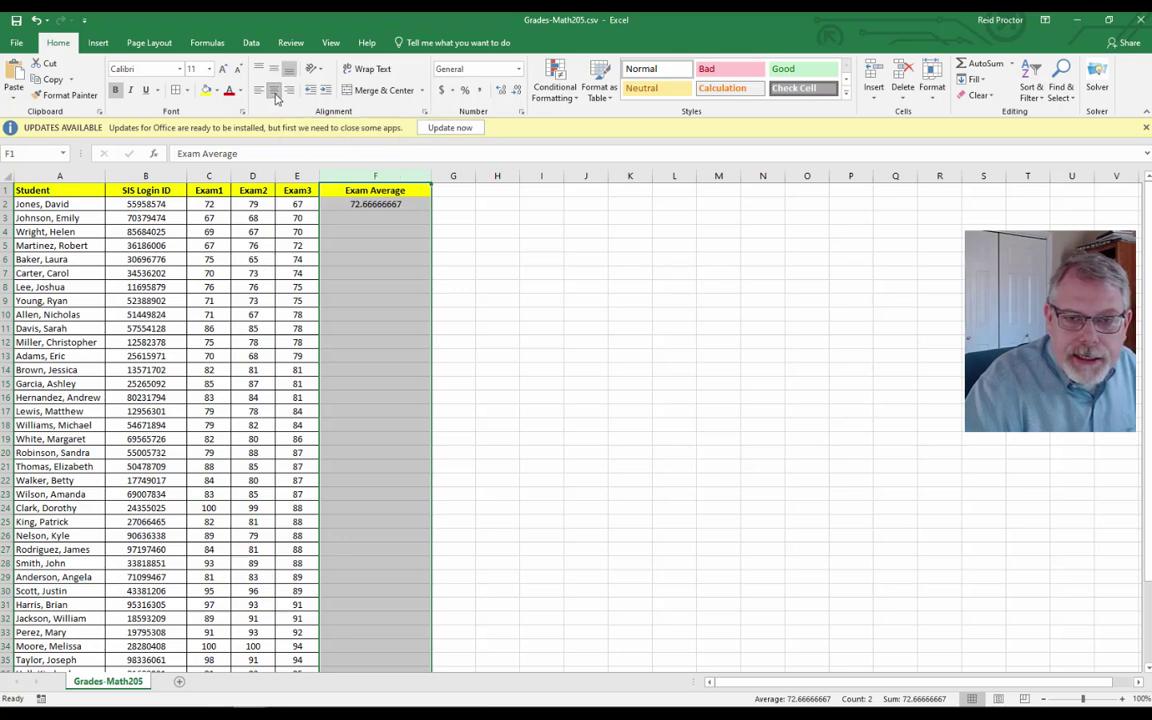
left_click(381, 246)
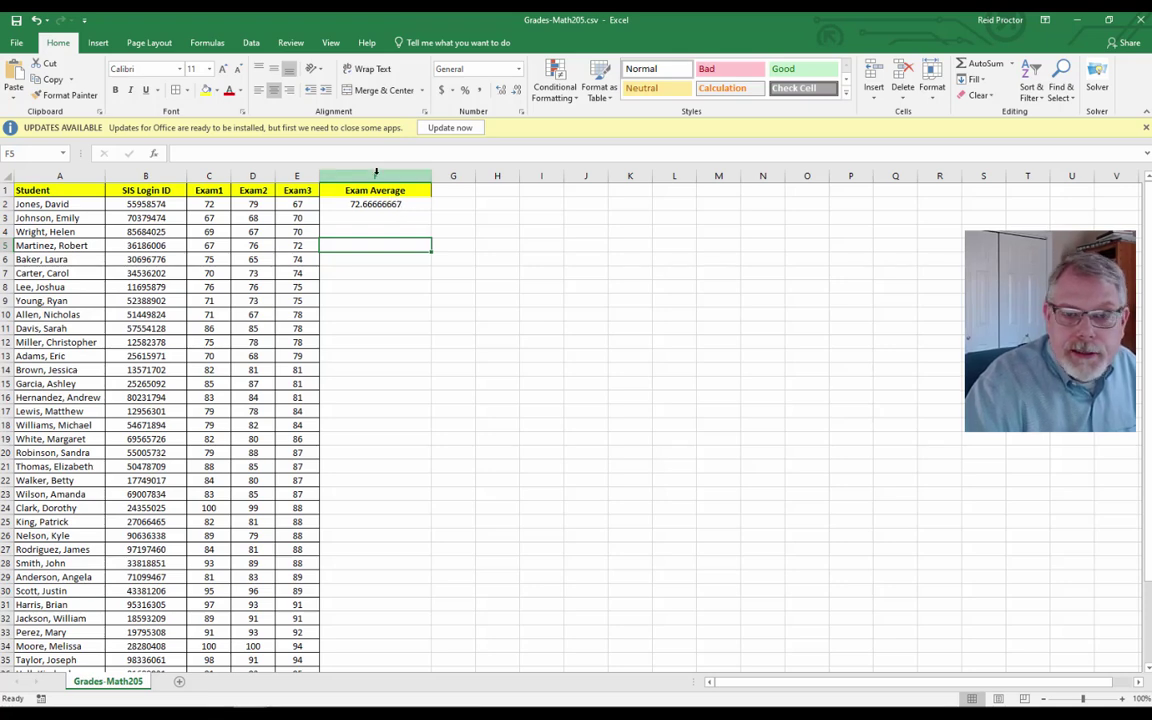
Format the entire Exam Average column as Number with 1 decimal place.
left_click(376, 174)
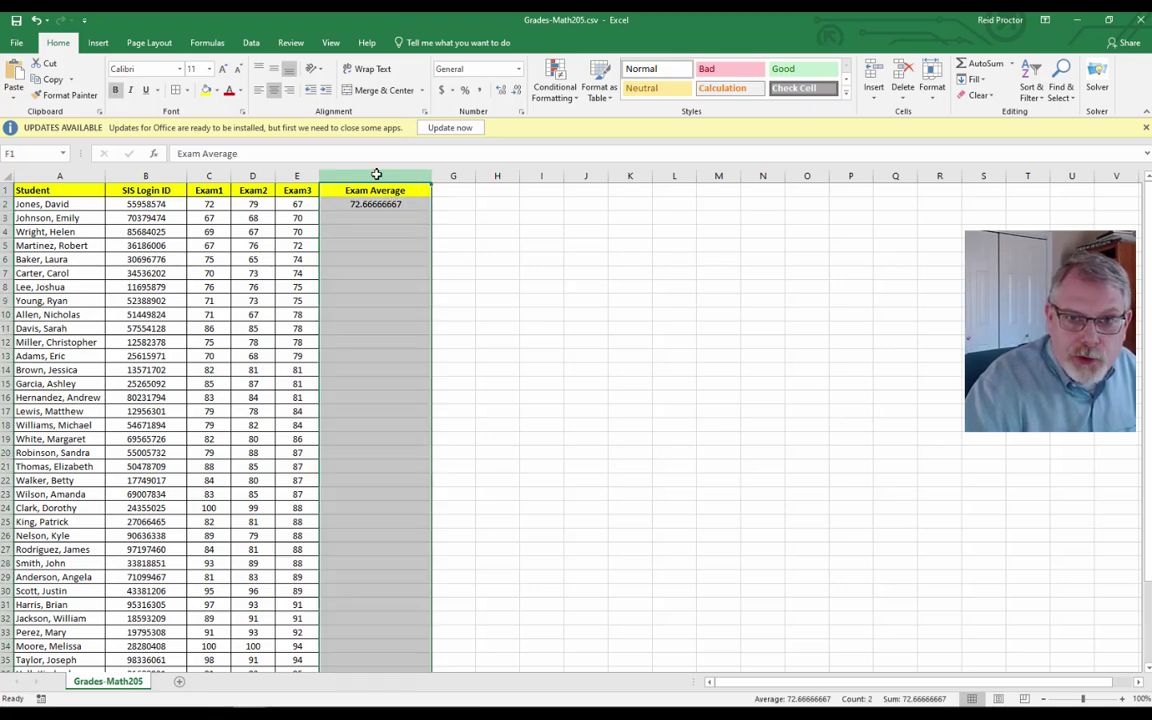
right_click(370, 284)
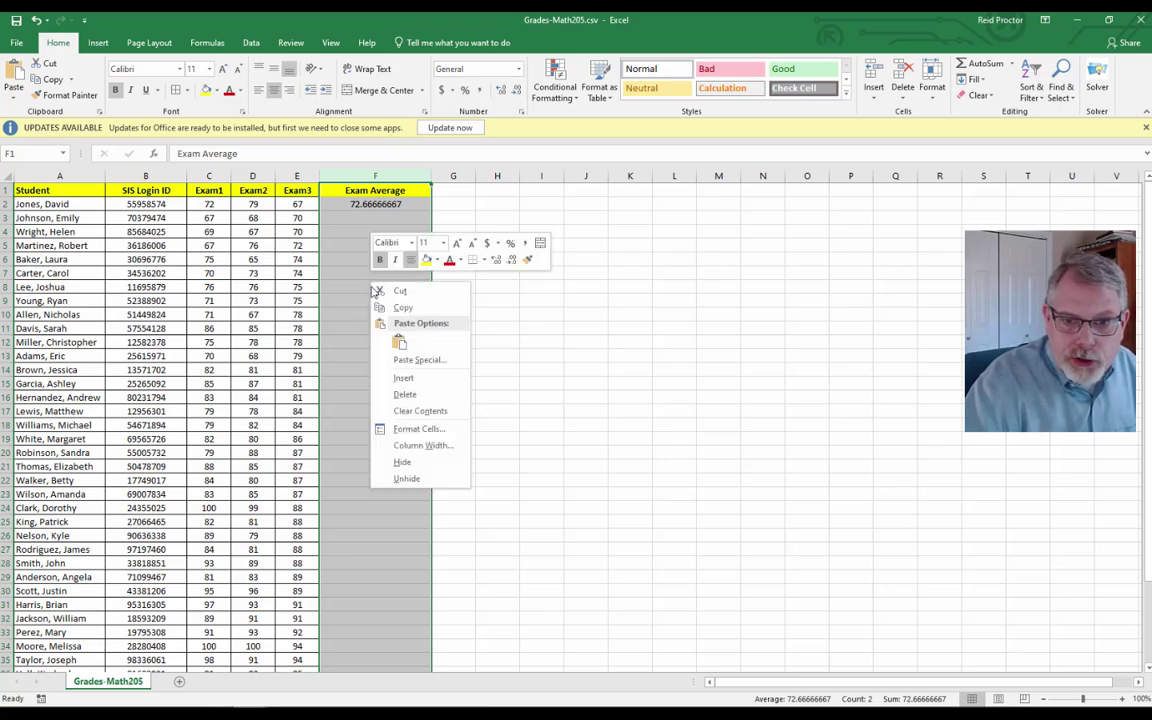
left_click(408, 429)
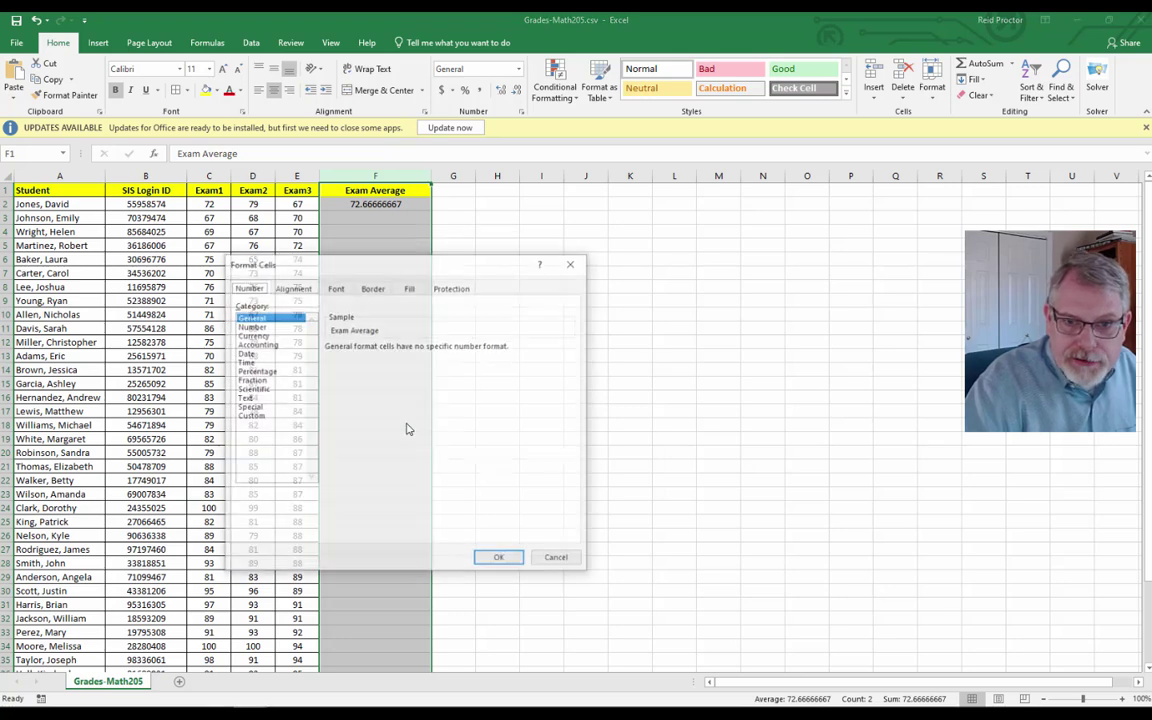
left_click(250, 326)
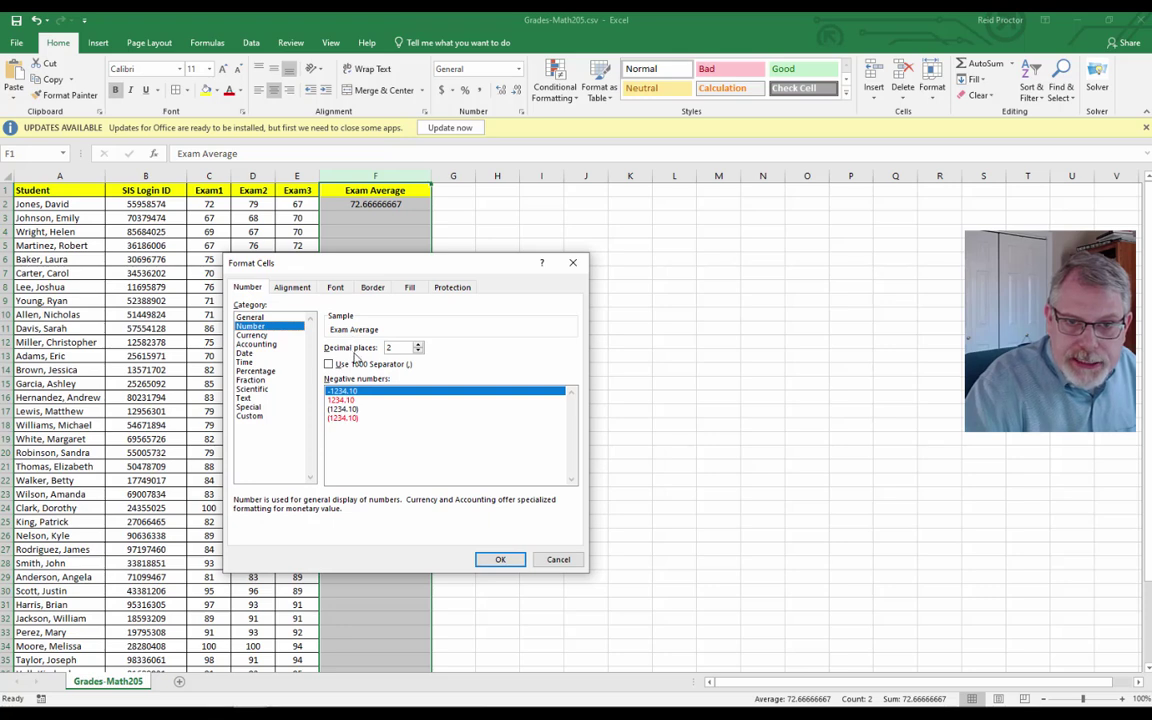
left_click(418, 351)
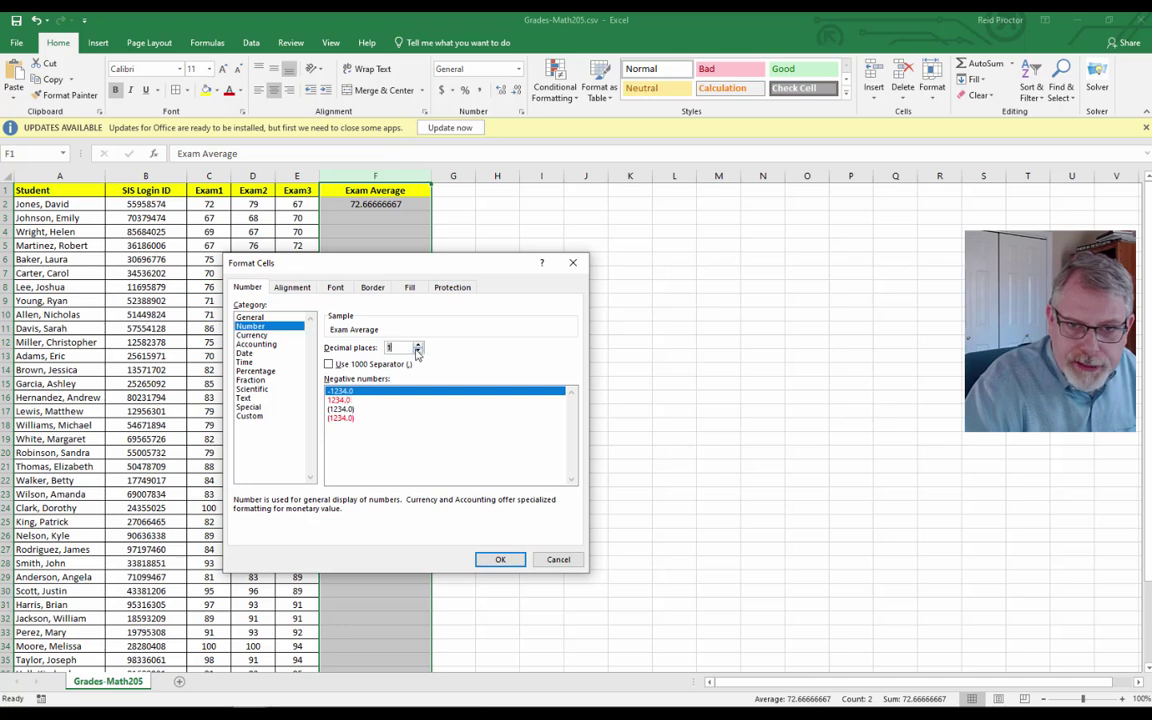
left_click(495, 561)
left_click(489, 450)
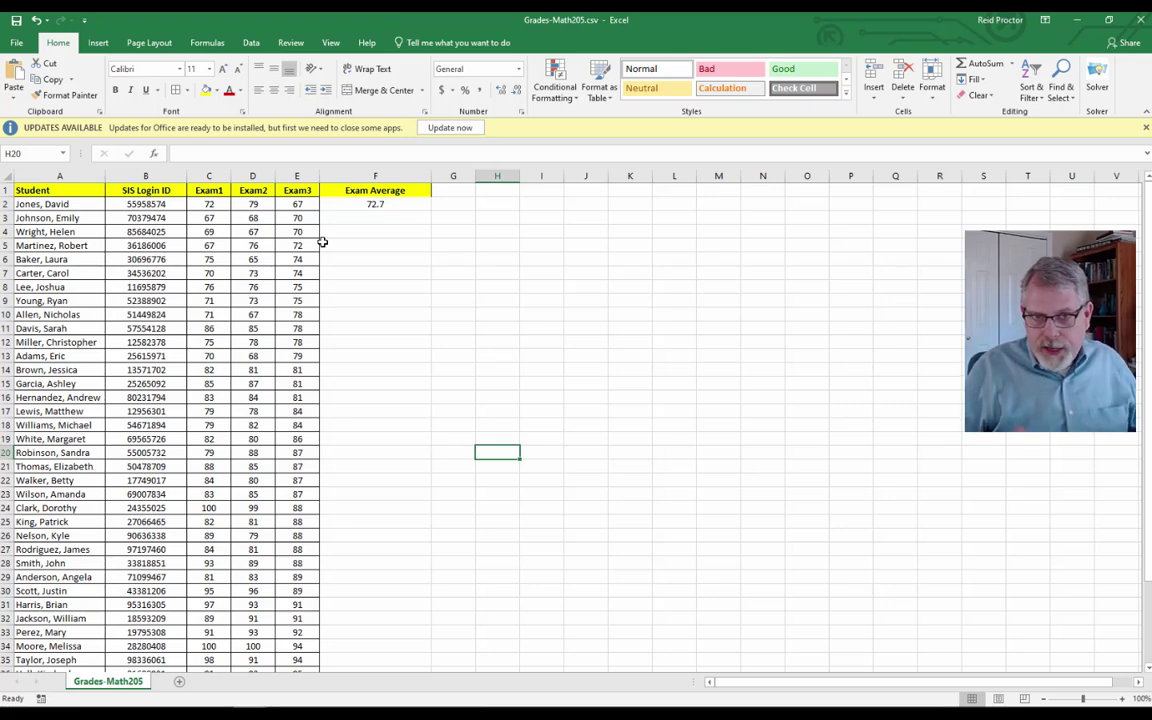
Fill the exam average formula from cell F2 down to the last student in row 41.
left_click(388, 203)
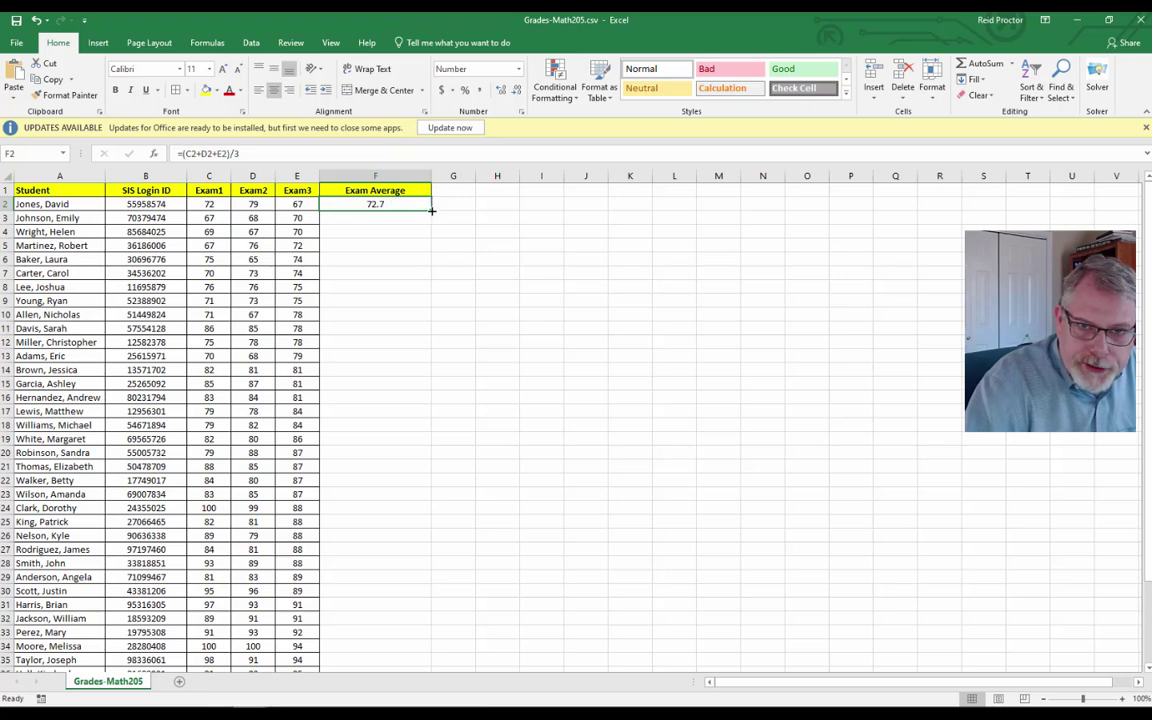
left_click_drag(431, 208, 412, 649)
scroll(544, 403, "up", 3)
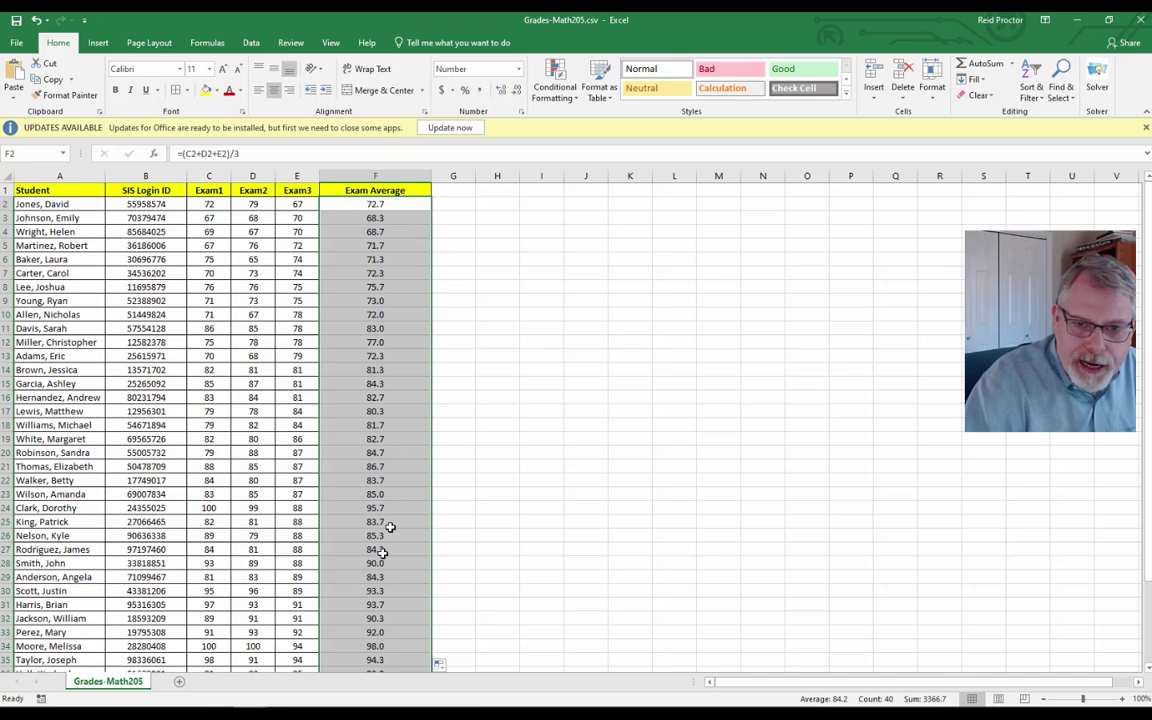
left_click(538, 357)
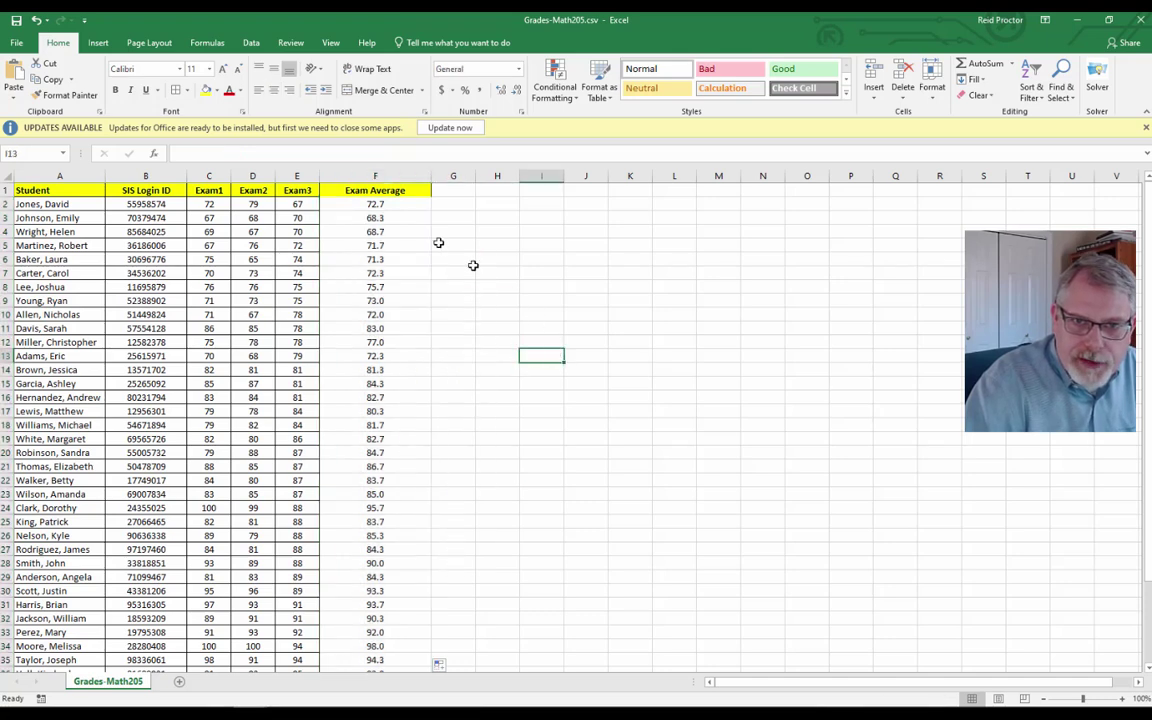
left_click(384, 260)
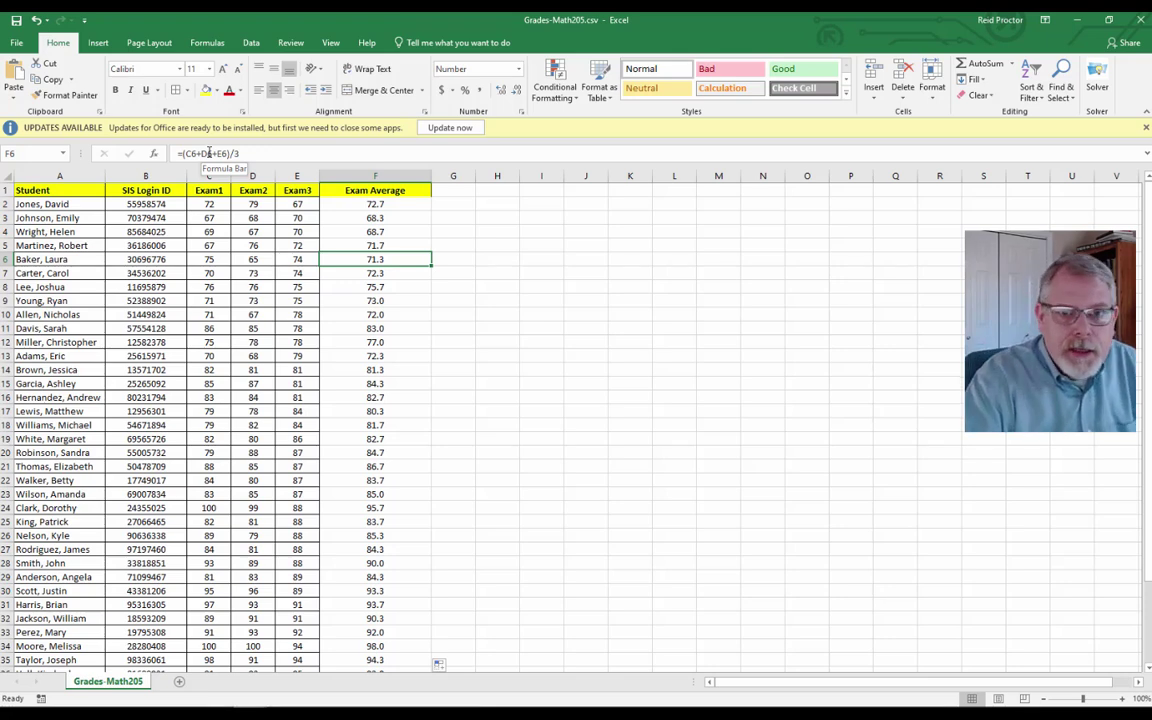
scroll(586, 342, "down", 5)
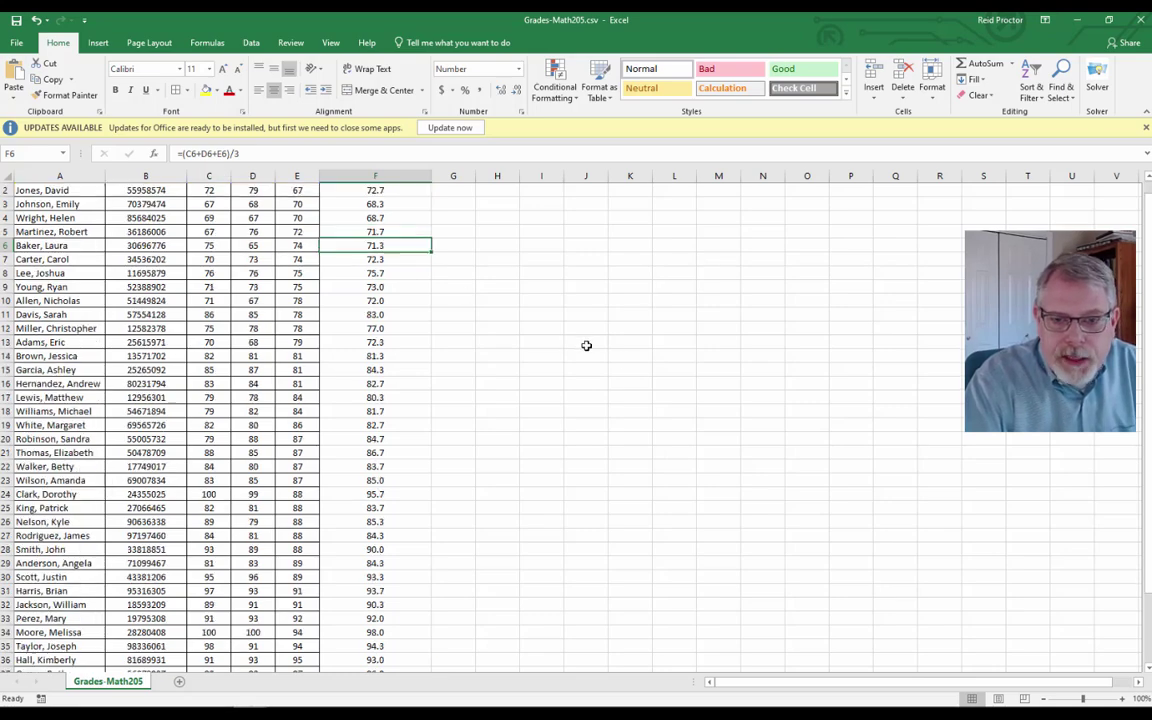
scroll(460, 315, "up", 5)
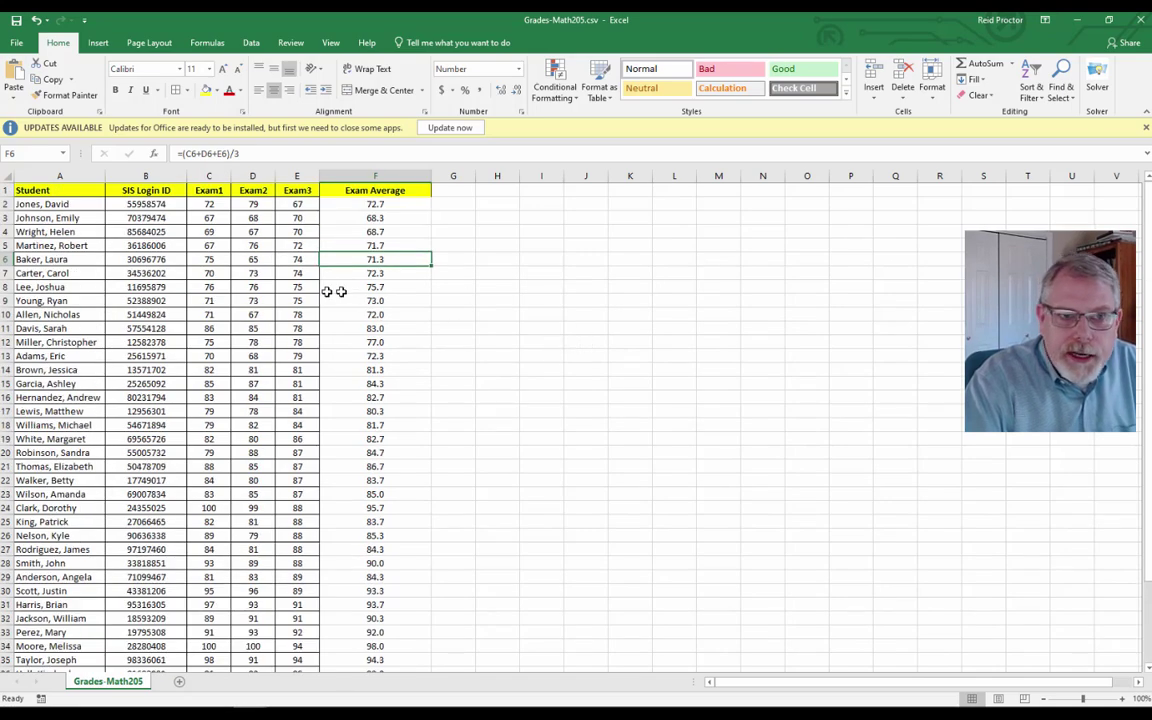
Apply all borders to the whole gradebook table, from A1 through F41.
left_click(29, 191)
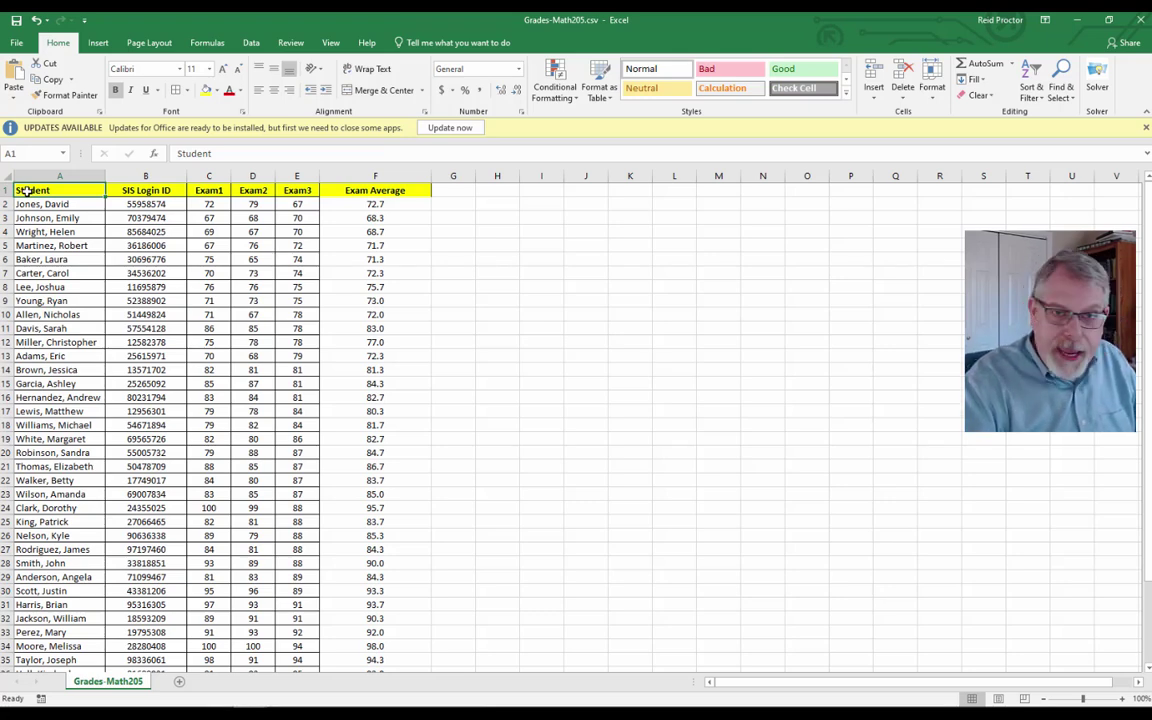
key("ctrl+shift+End")
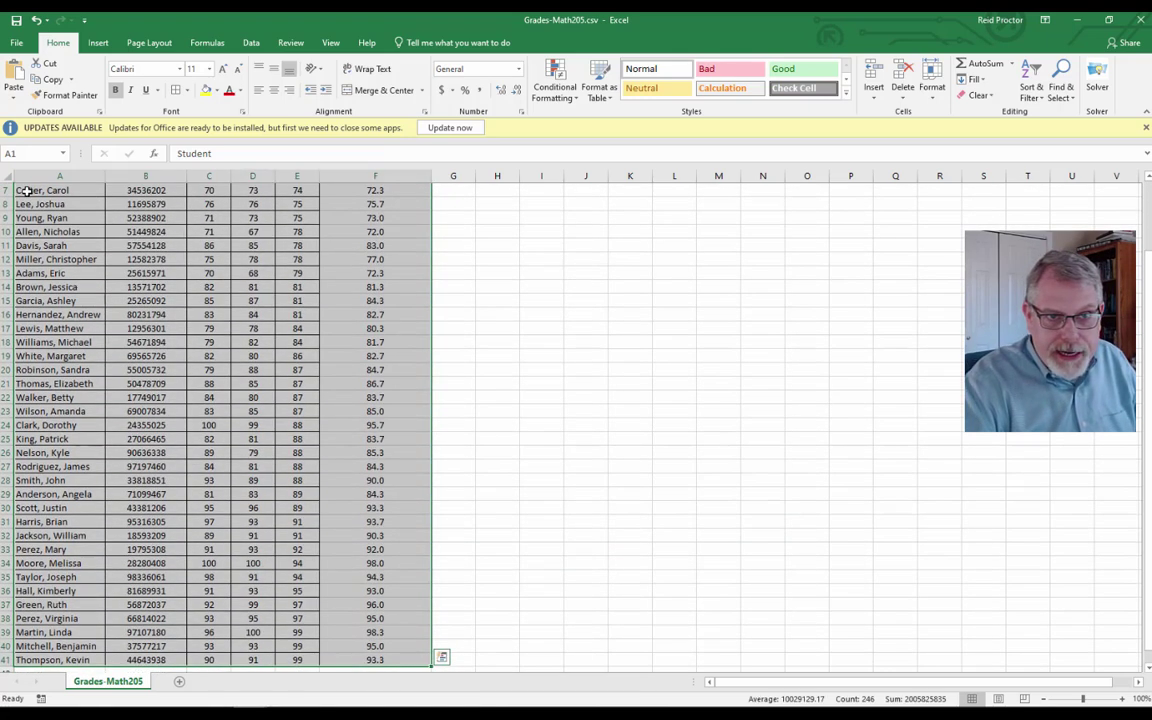
left_click(187, 91)
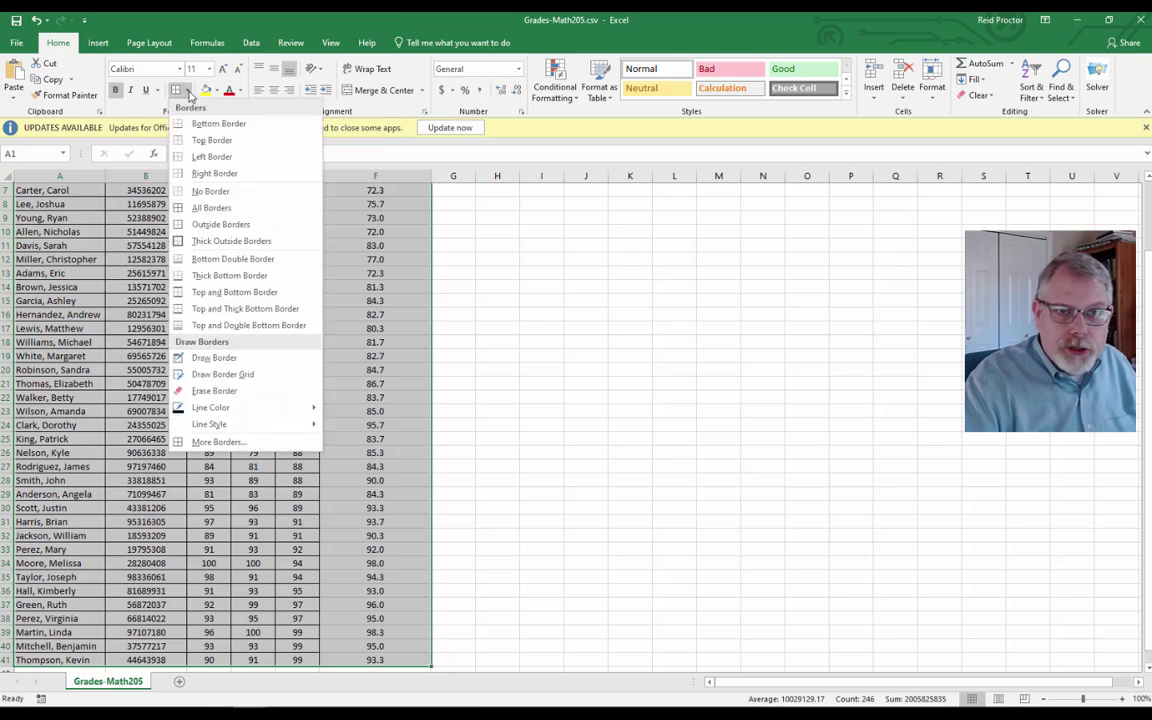
left_click(200, 207)
left_click(673, 370)
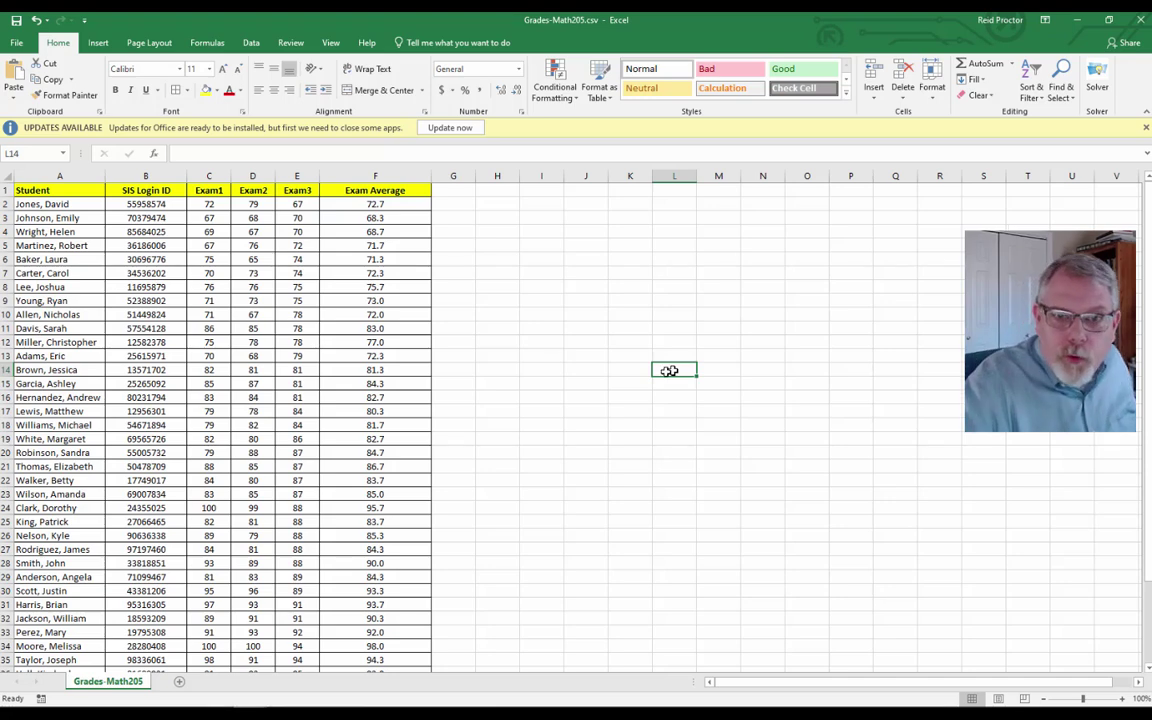
Inspect the formulas behind the exam averages in cells F2 through F7.
left_click(364, 205)
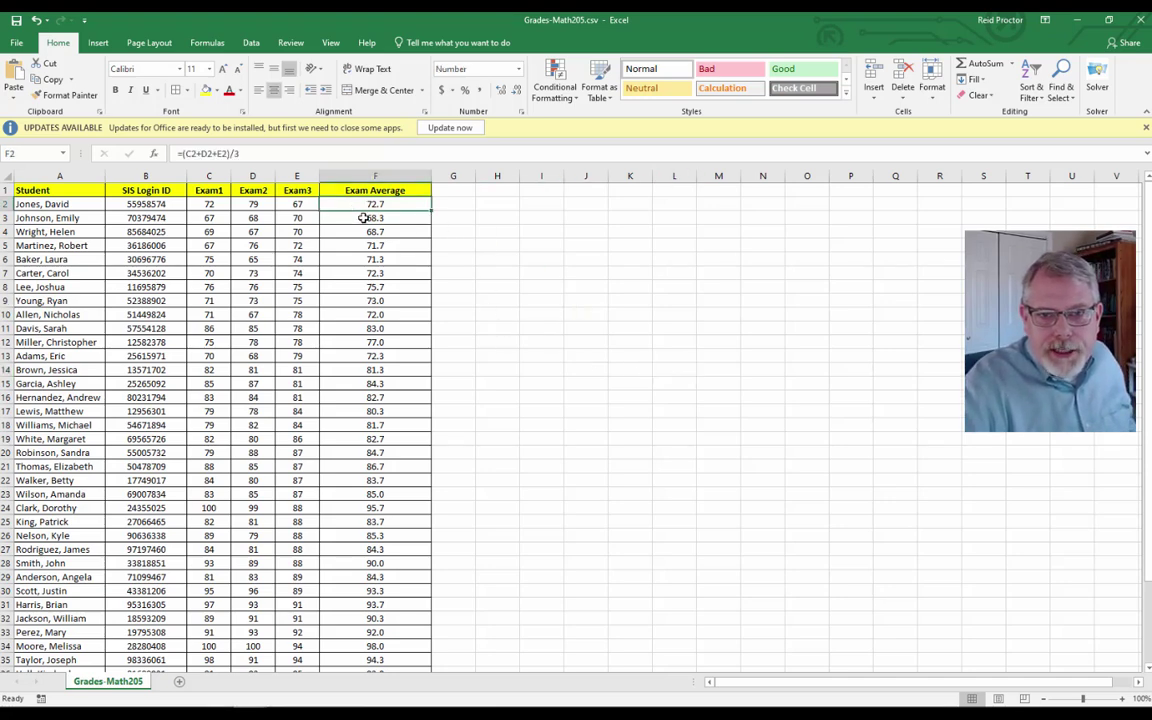
left_click(364, 218)
left_click(372, 232)
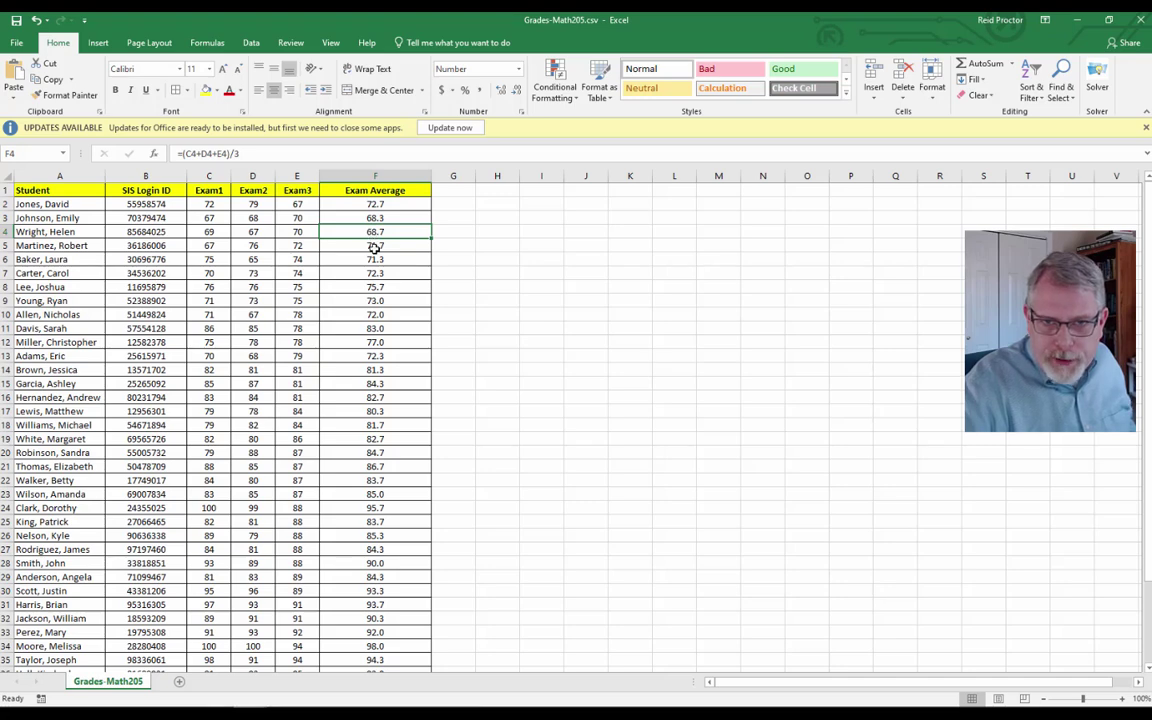
left_click(375, 247)
left_click(375, 259)
left_click(375, 273)
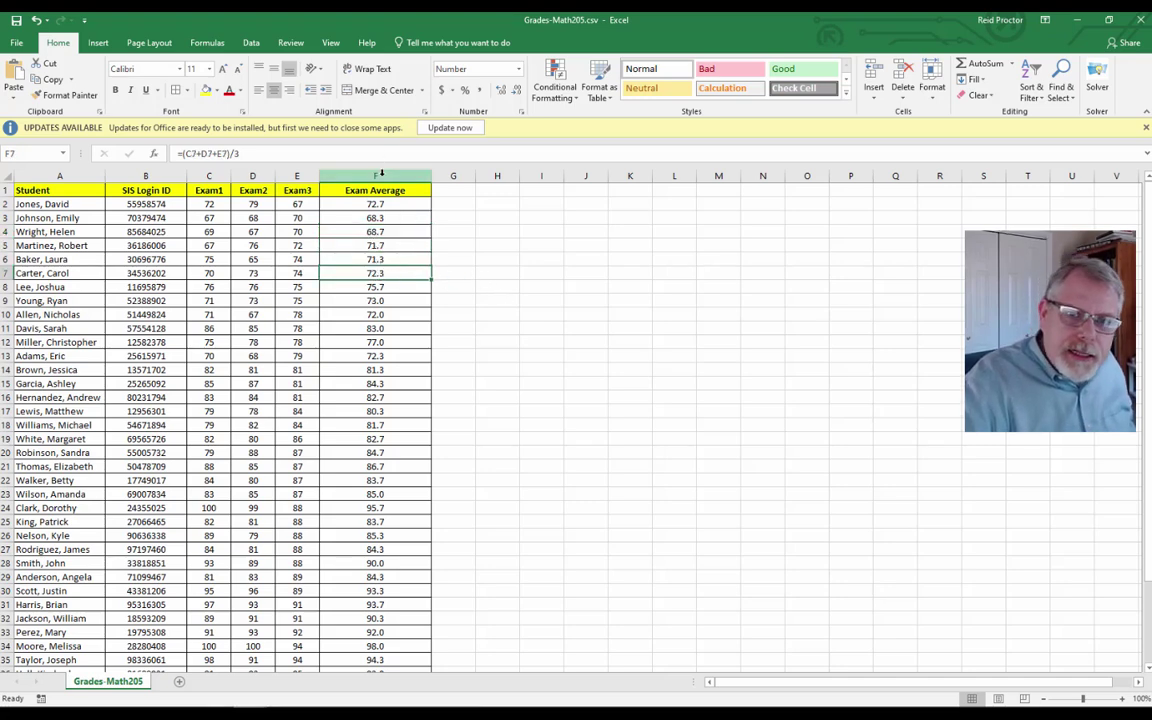
Replace the formulas in the Exam Average column with their values by copying column F and pasting it onto itself as Values.
left_click(382, 173)
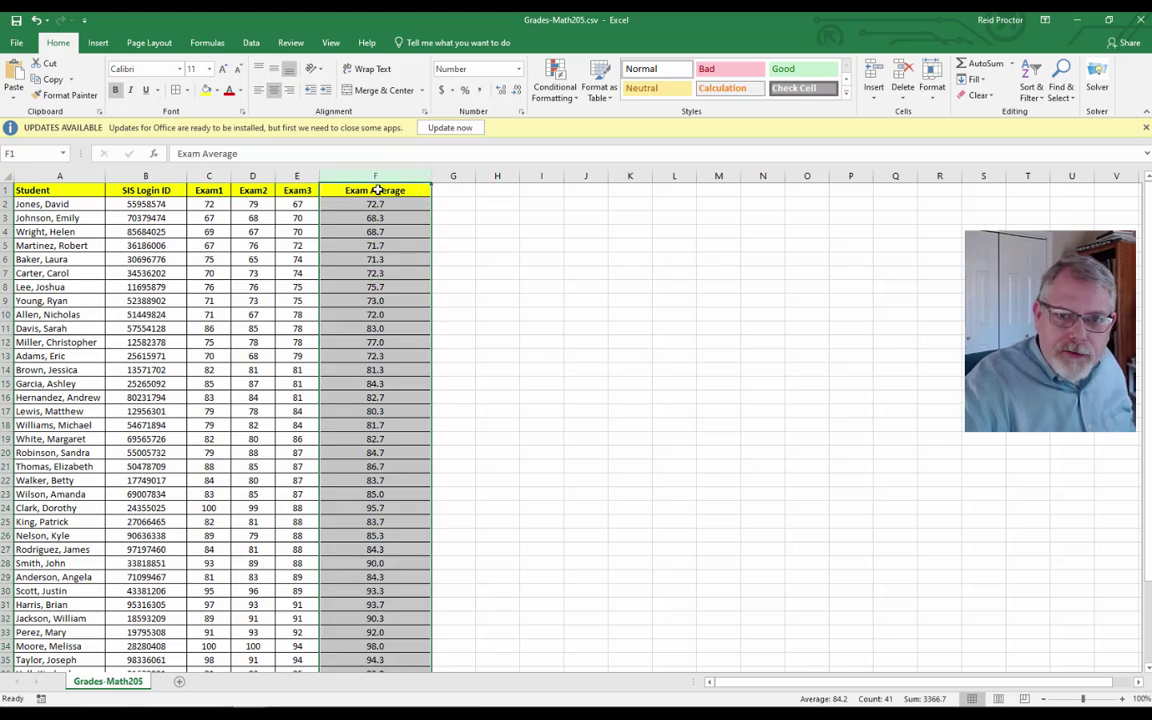
right_click(378, 190)
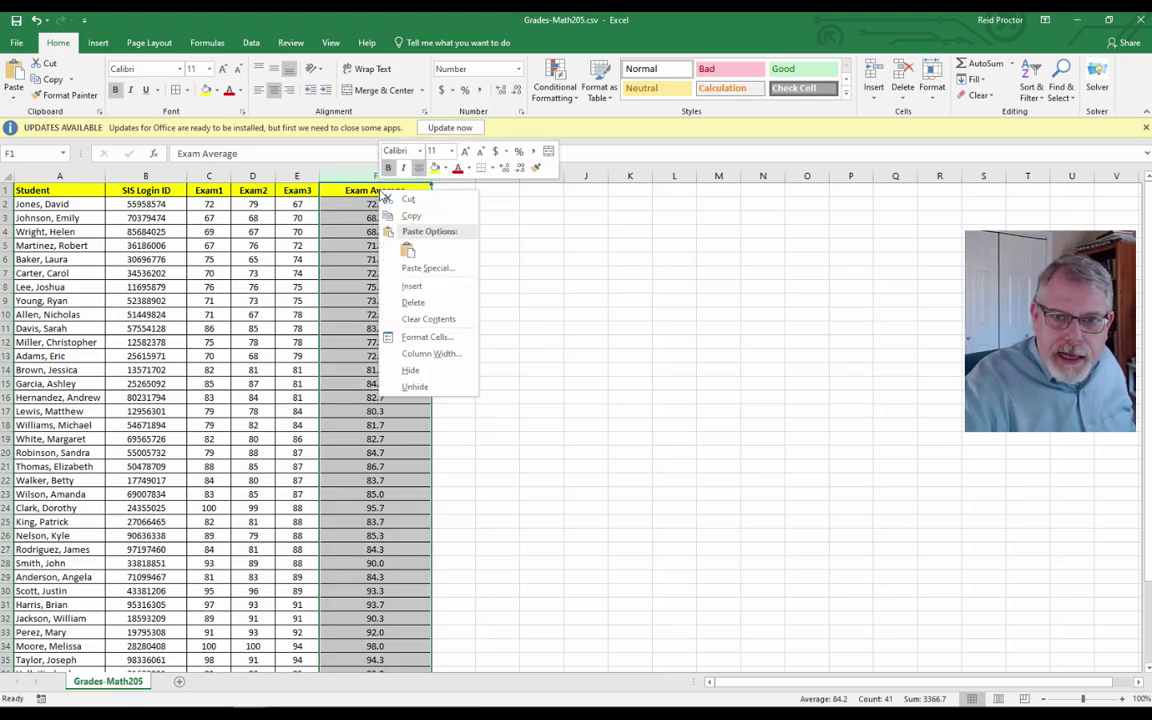
left_click(410, 218)
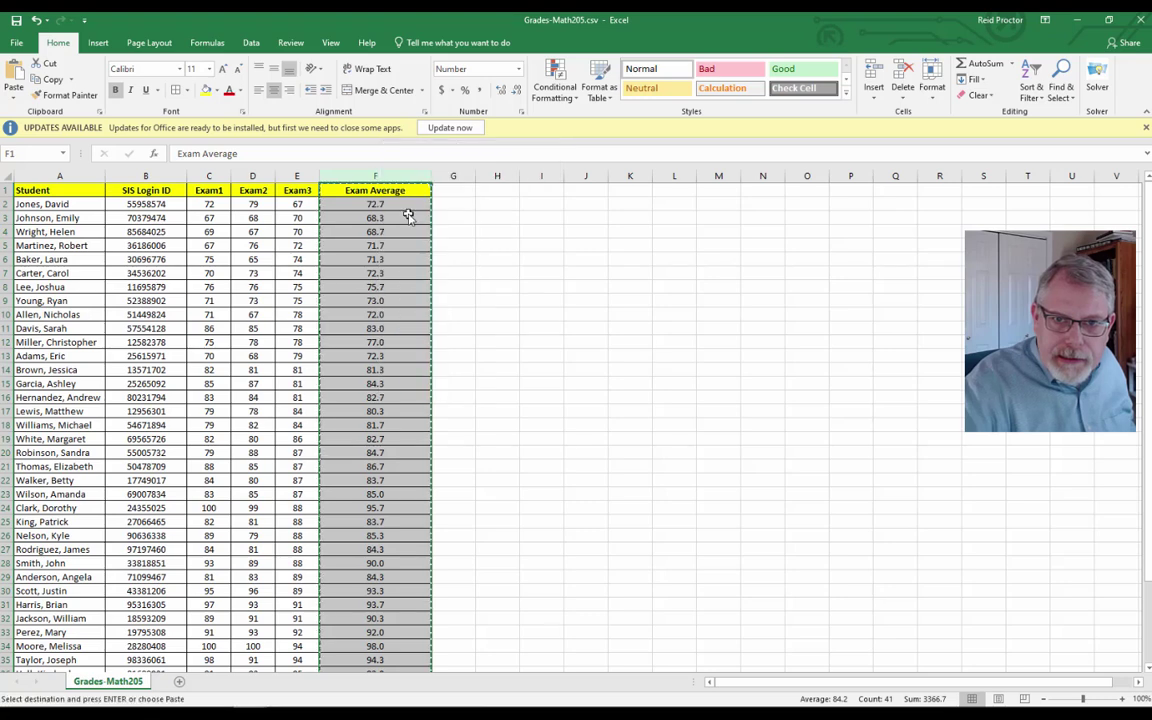
right_click(378, 190)
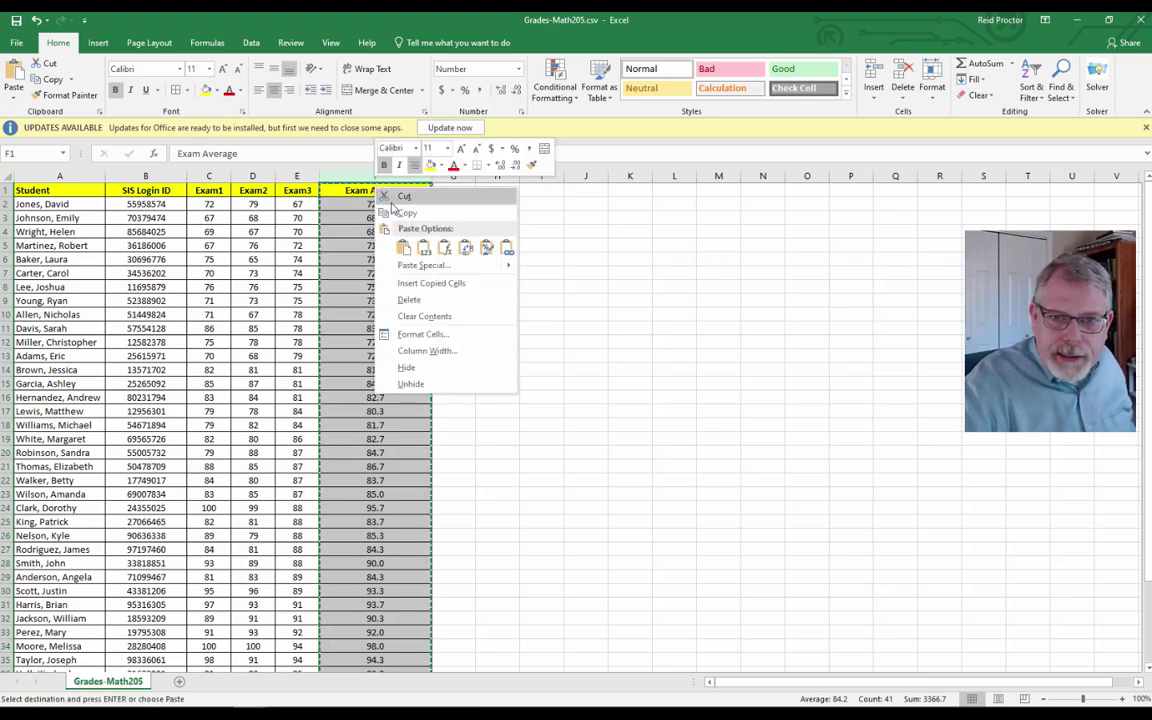
left_click(405, 263)
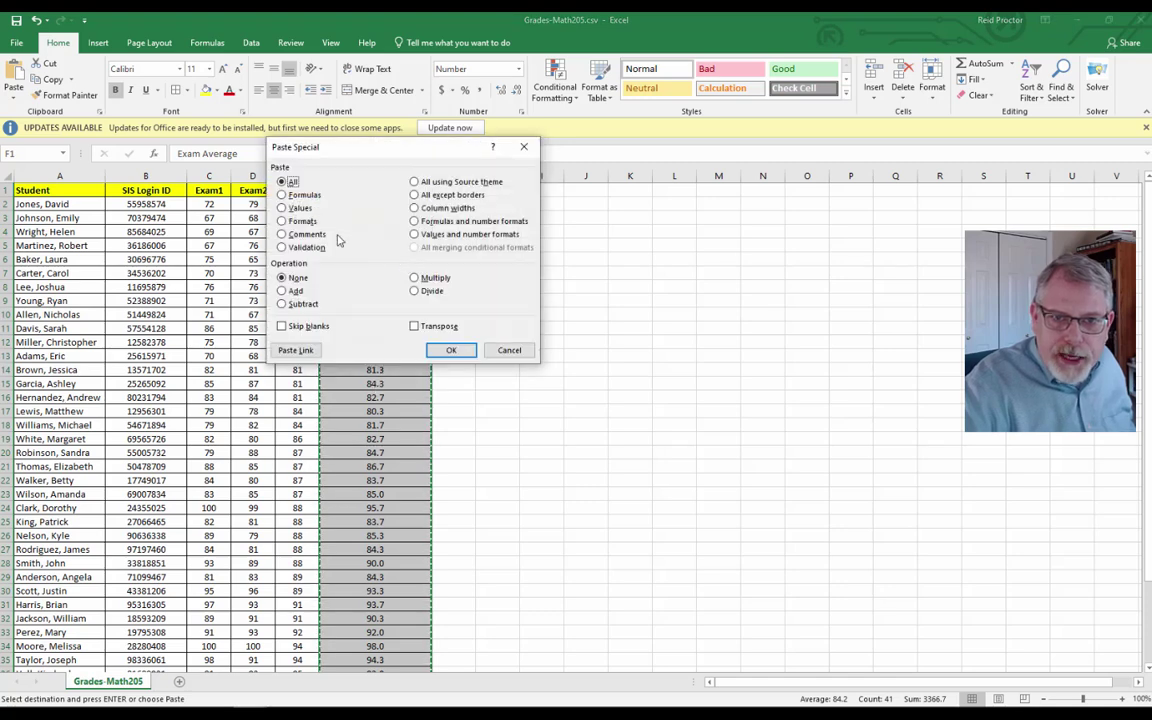
left_click(300, 208)
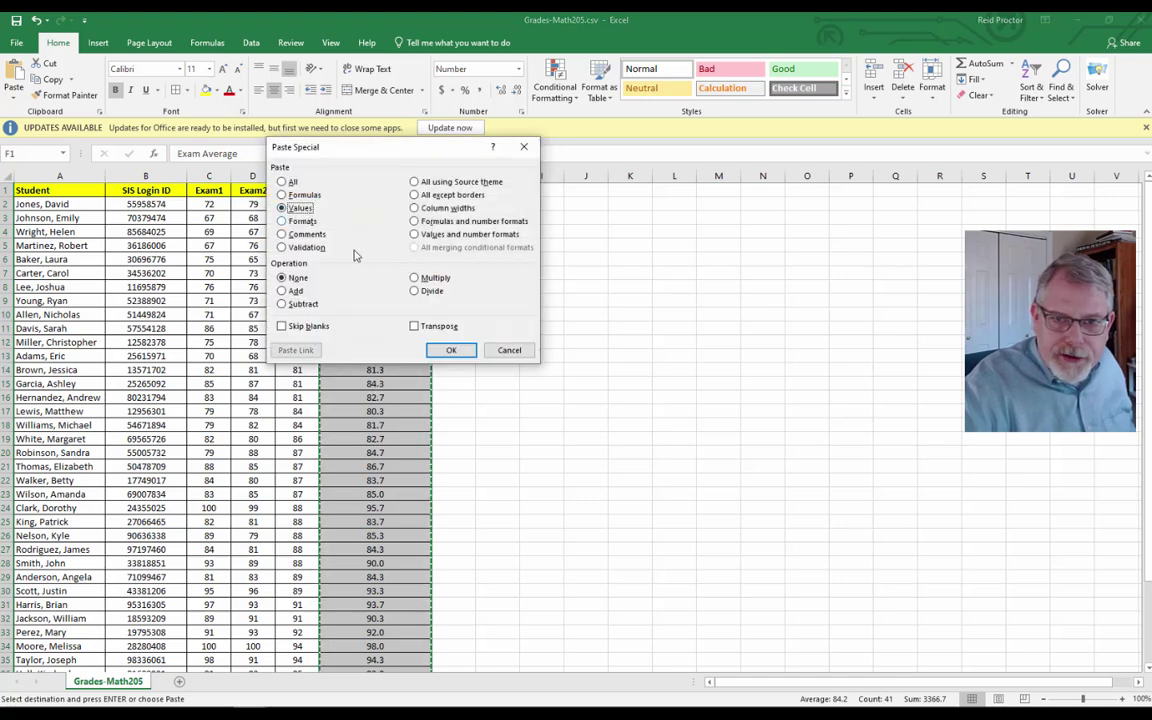
left_click(451, 350)
left_click(506, 329)
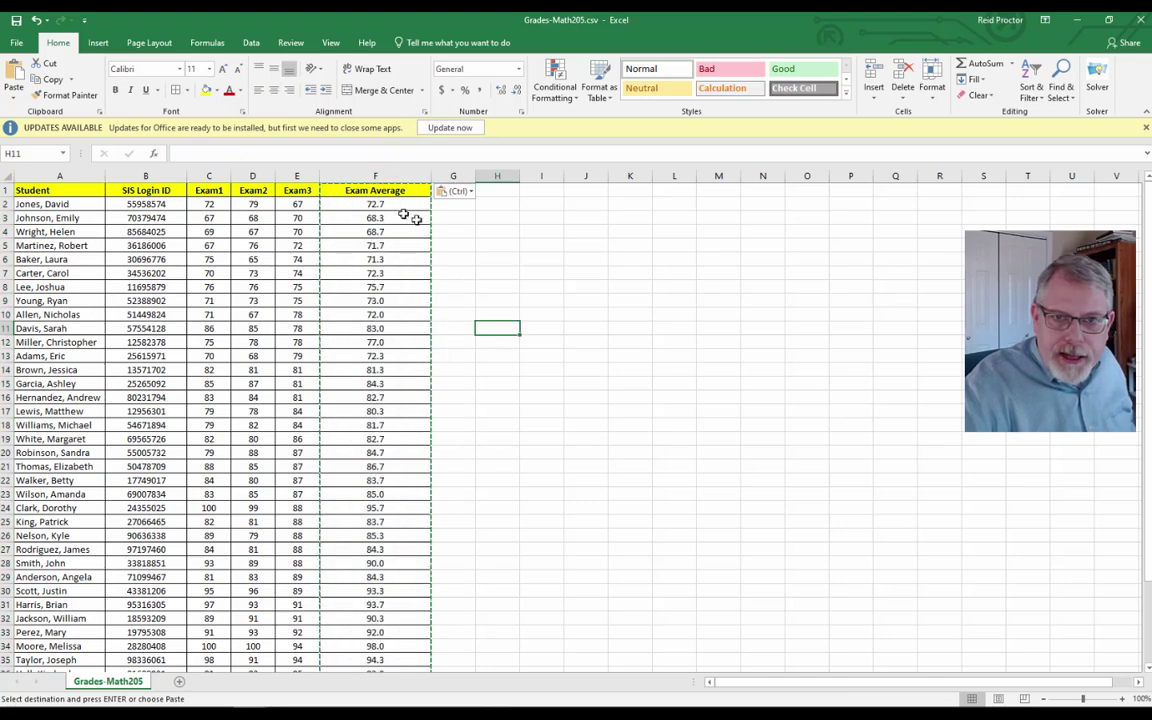
Examine the stored contents of exam average cells F2 and F3 to check that they hold plain values instead of formulas.
left_click(396, 203)
double_click(396, 204)
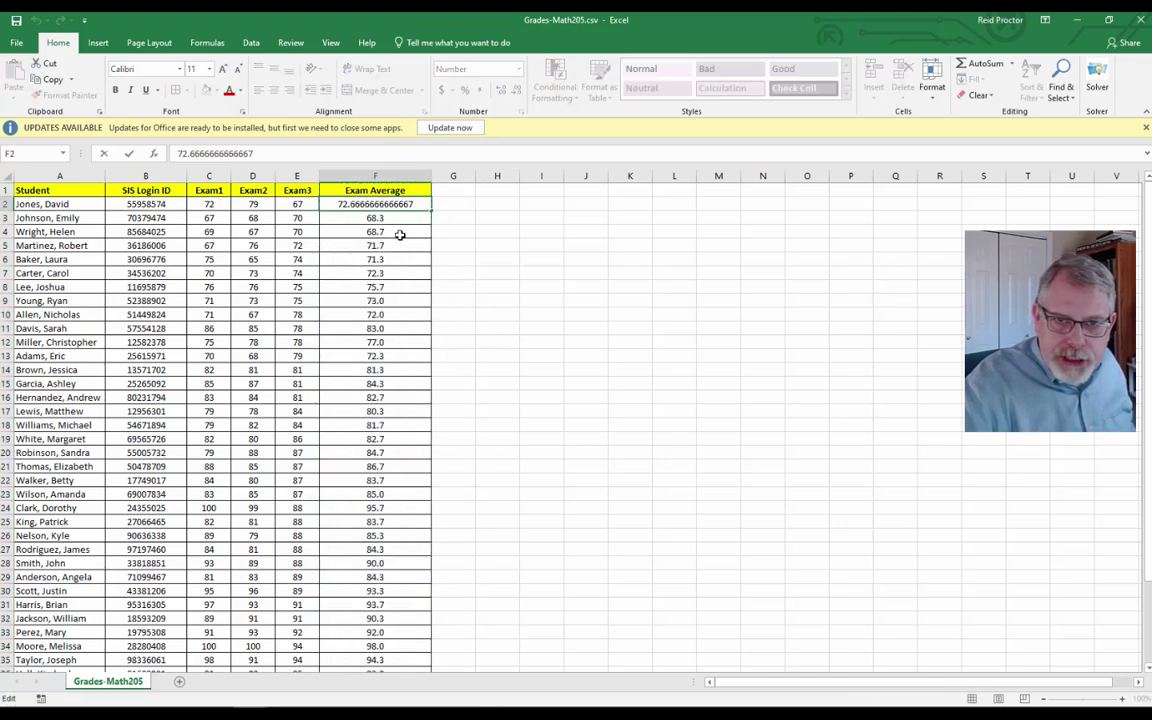
left_click(401, 235)
double_click(399, 204)
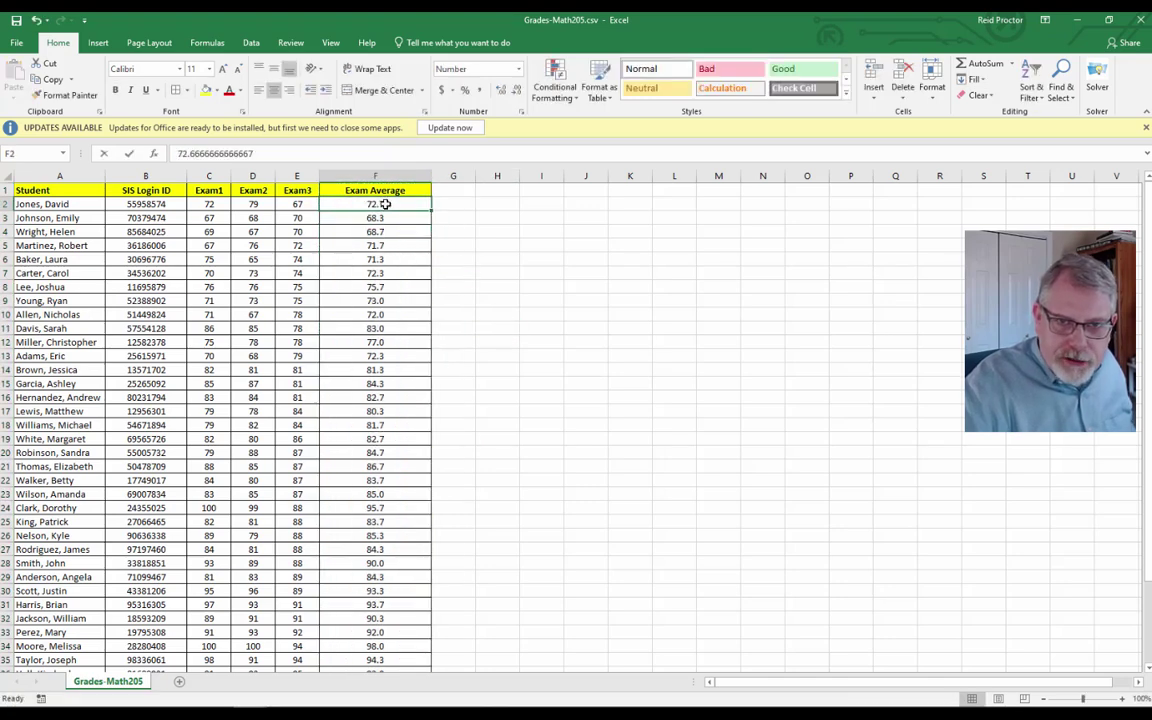
left_click(405, 217)
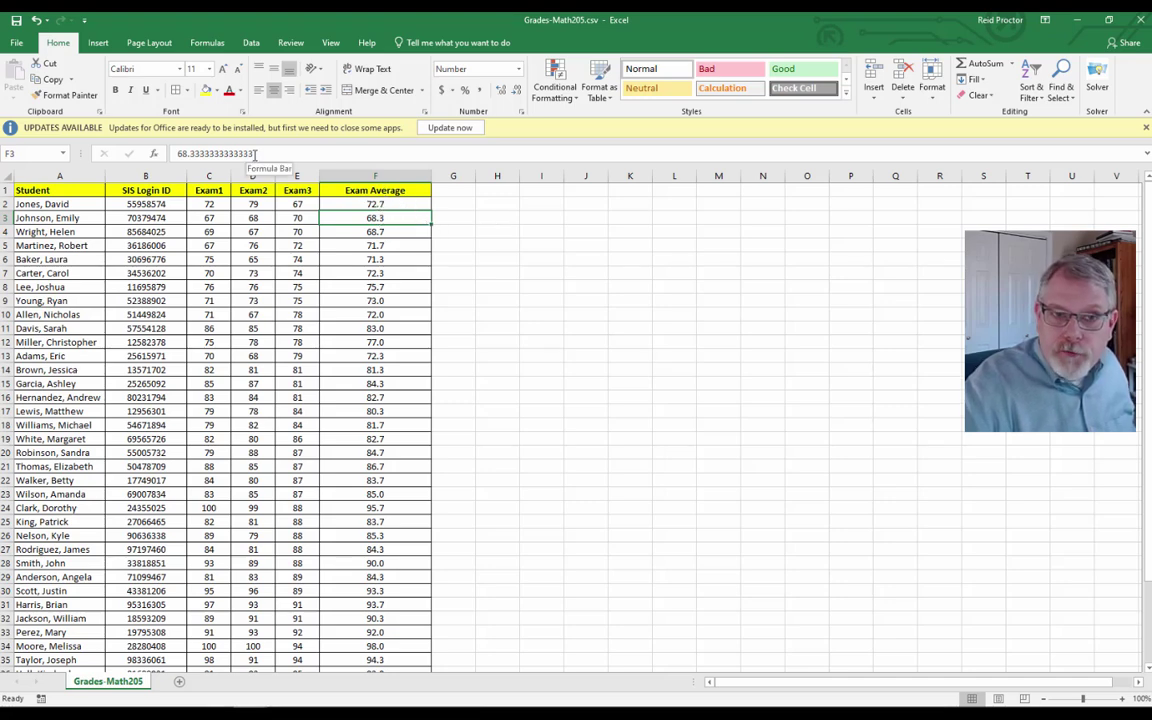
left_click(260, 153)
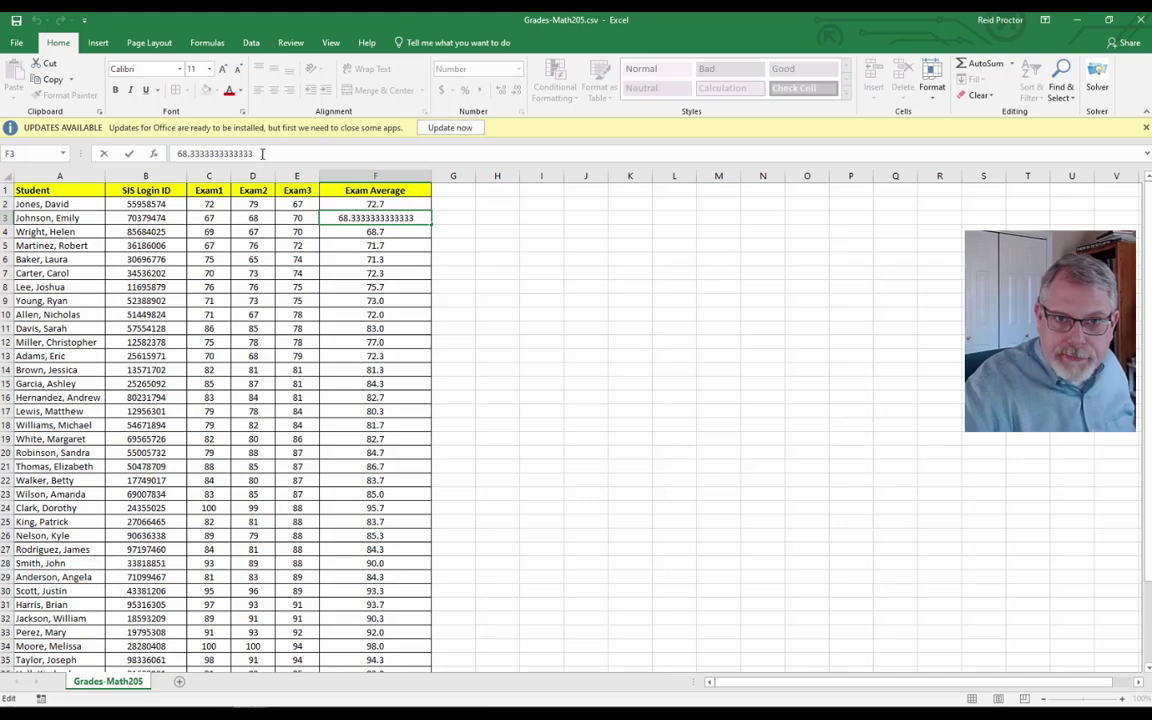
left_click(400, 358)
left_click(537, 328)
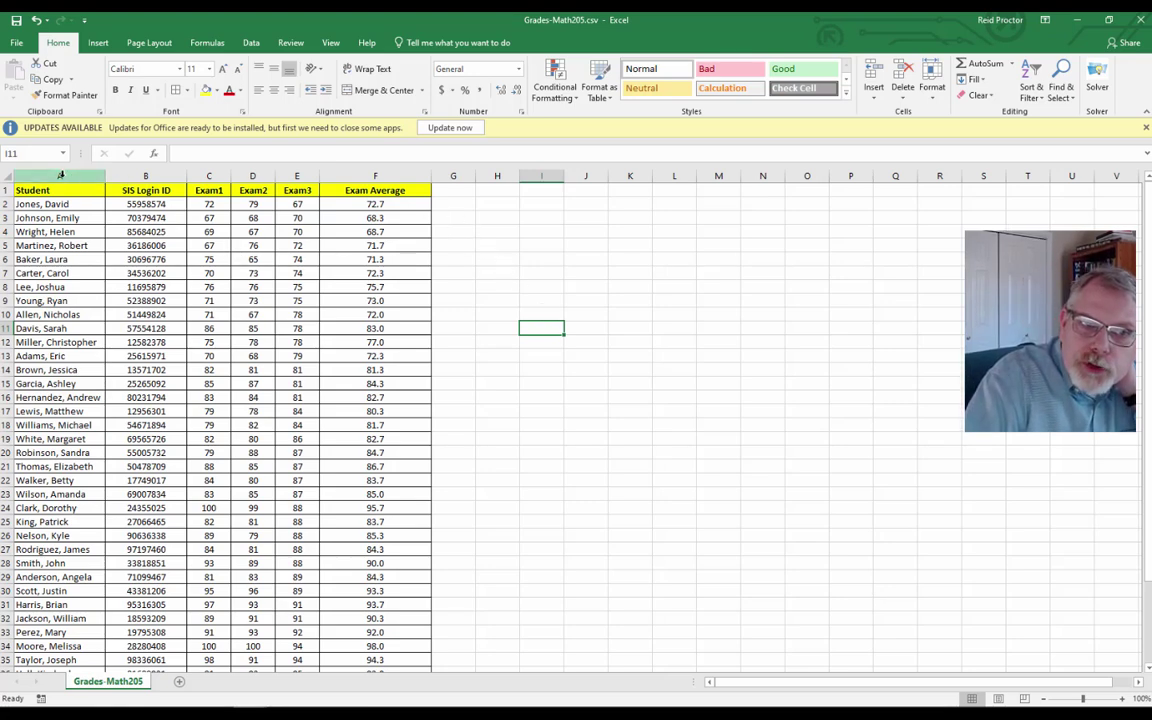
Sort the gradebook in columns A through F by Exam Average cell values, smallest to largest, keeping the header row in place.
left_click_drag(62, 176, 375, 193)
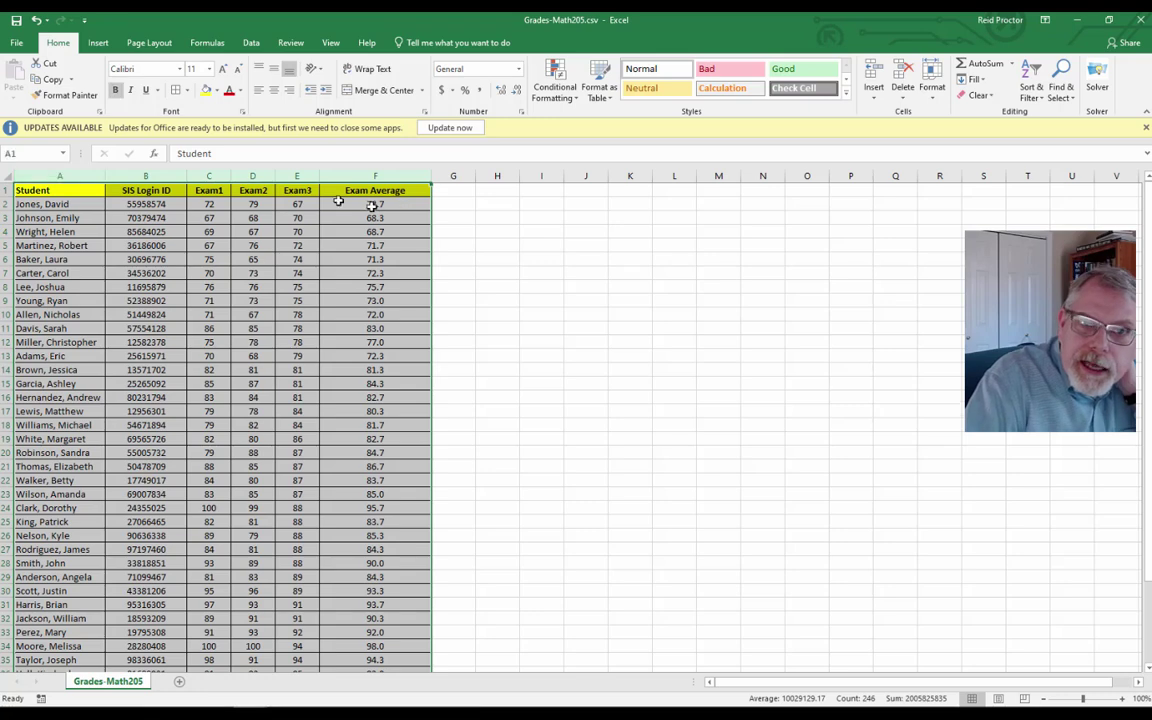
left_click_drag(54, 173, 347, 176)
left_click(251, 43)
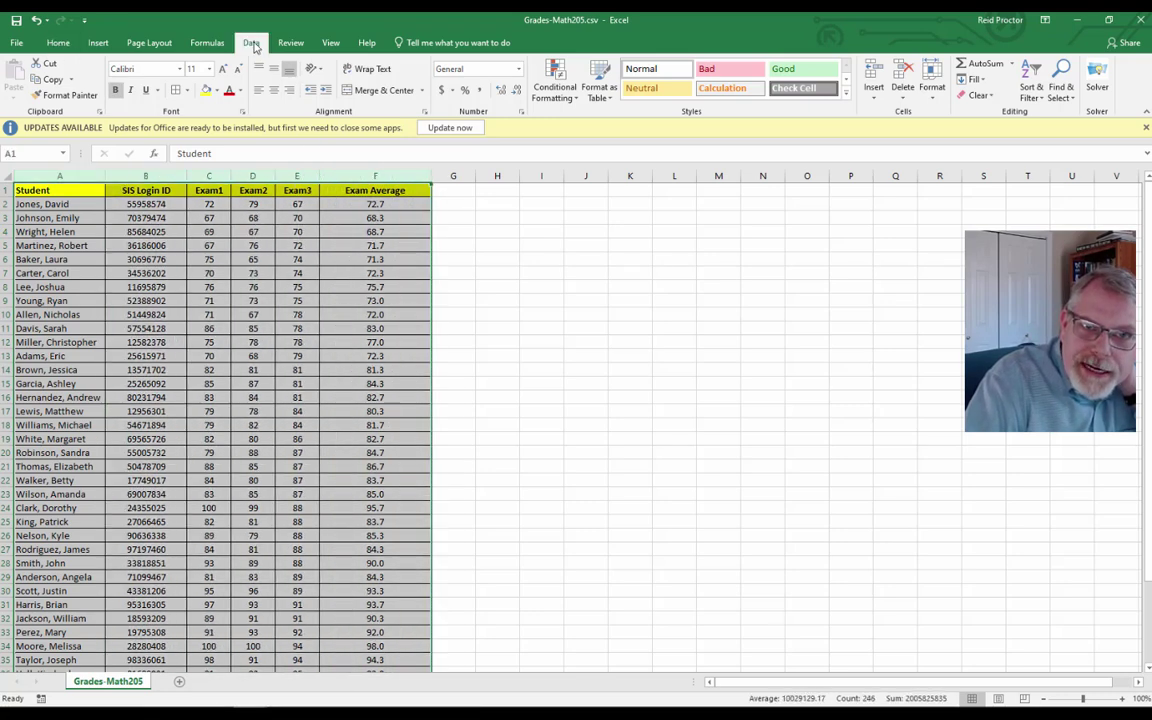
left_click(405, 90)
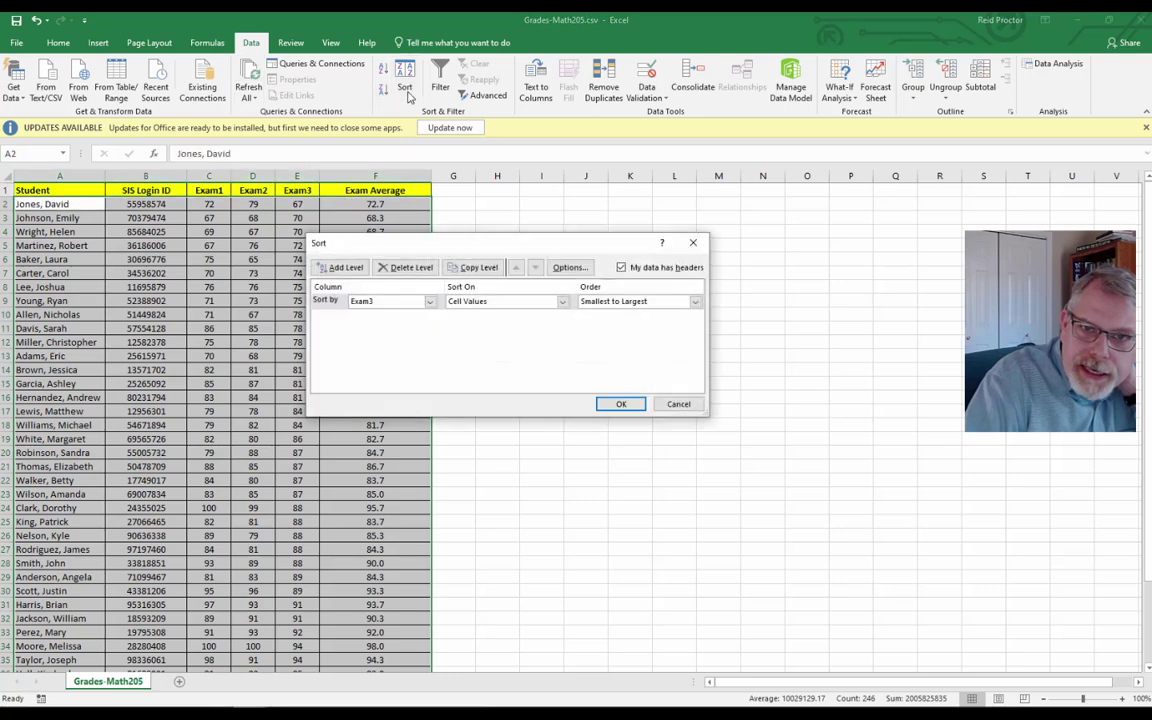
left_click(428, 302)
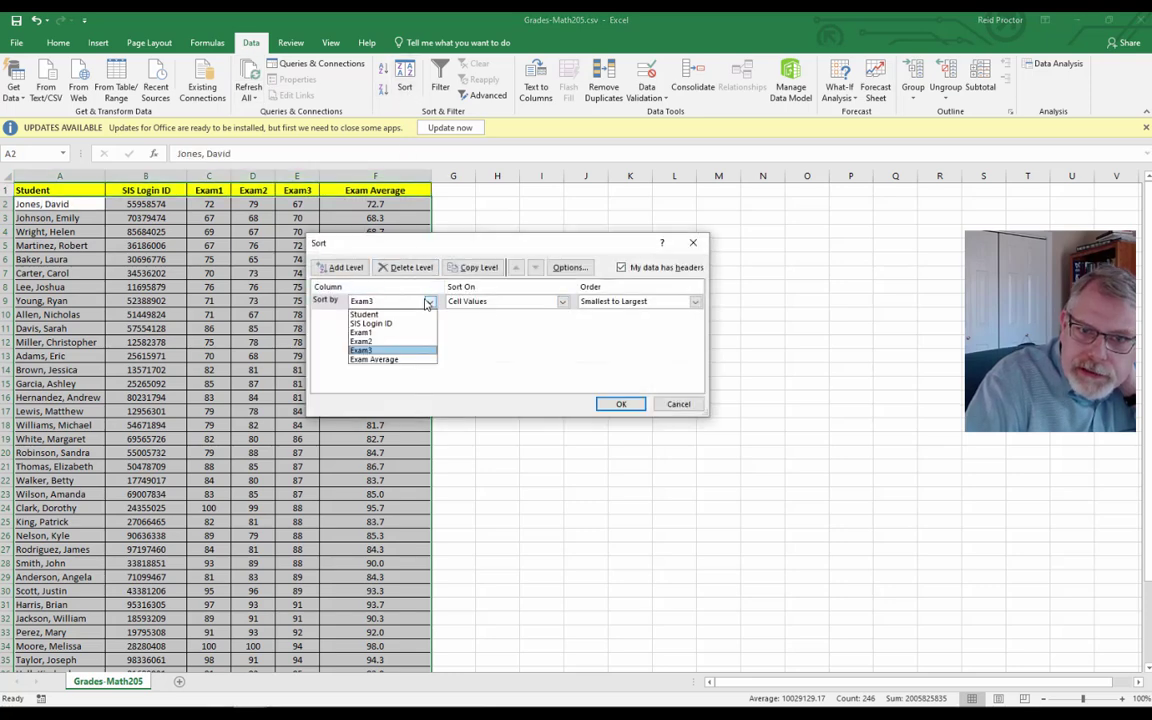
left_click(392, 361)
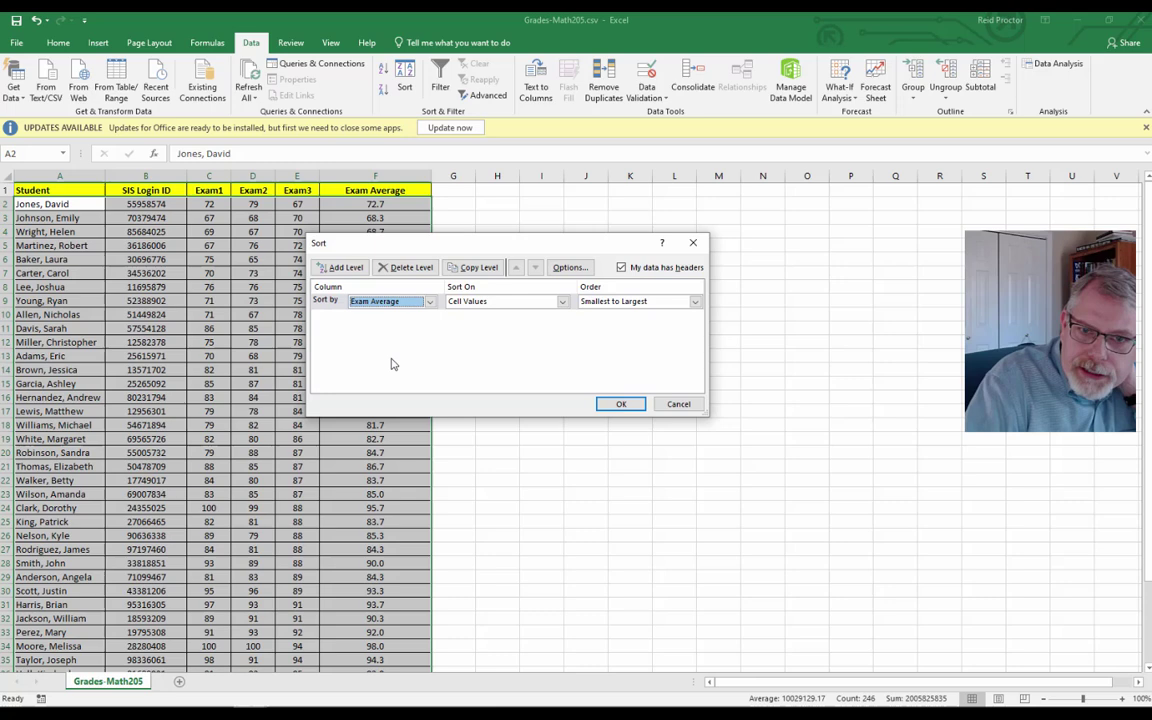
left_click(617, 404)
left_click(566, 356)
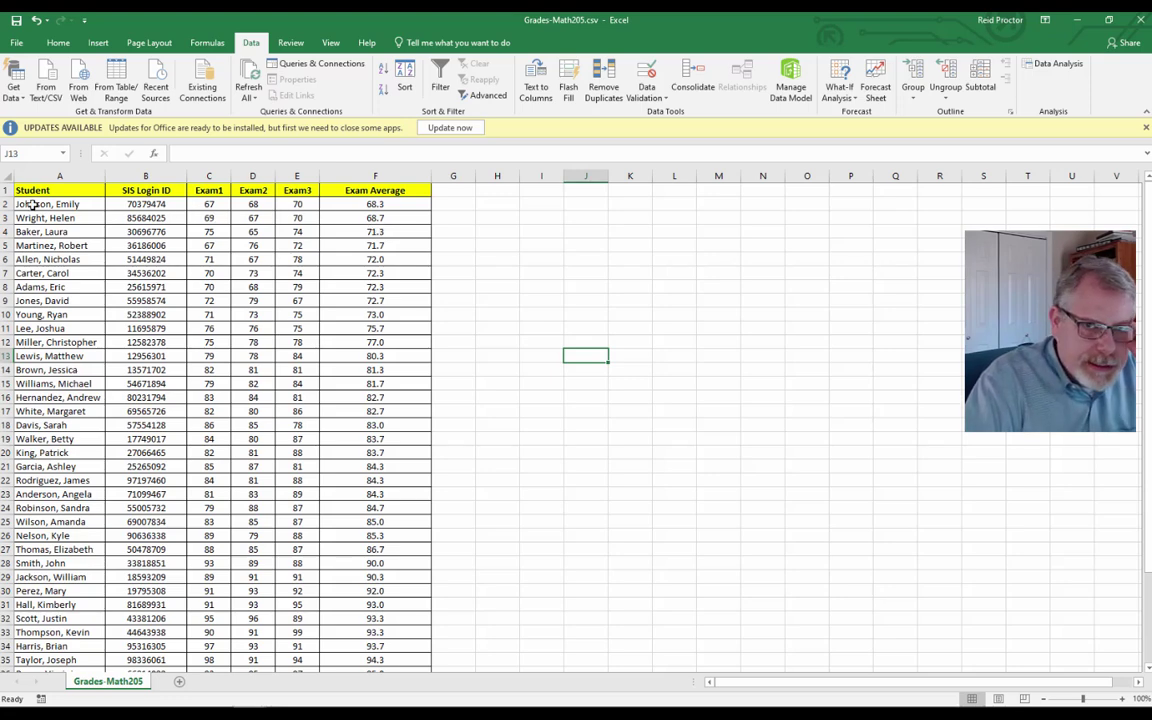
left_click_drag(32, 204, 372, 222)
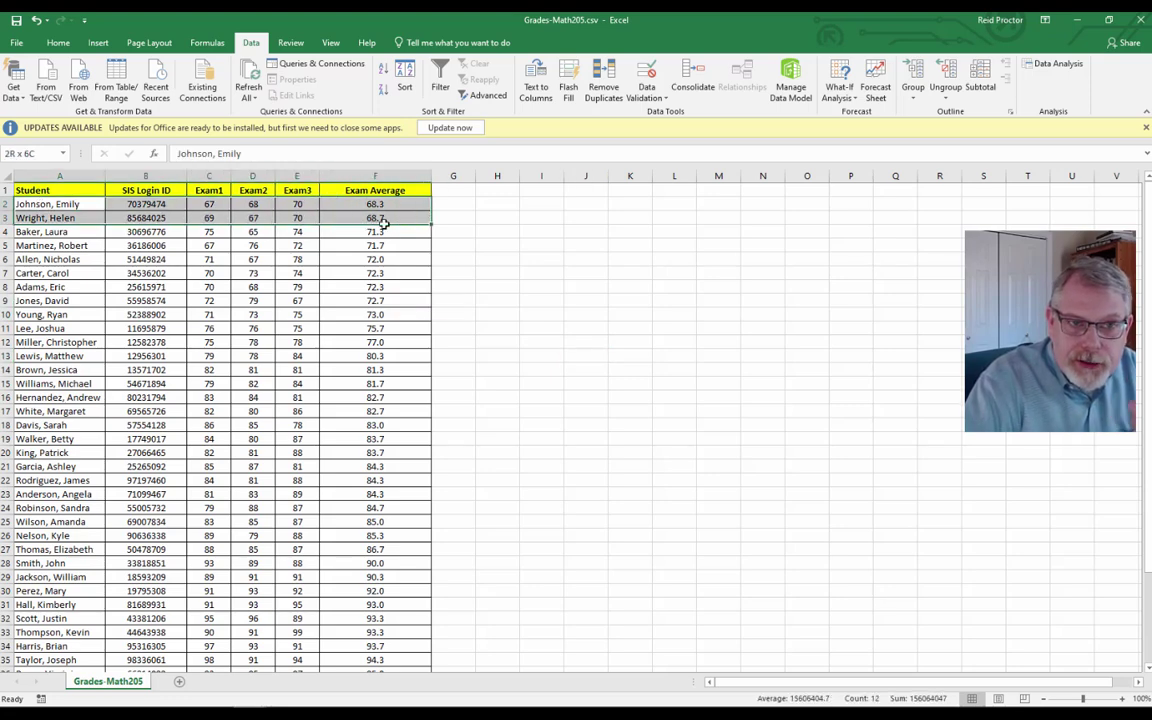
left_click_drag(384, 224, 384, 224)
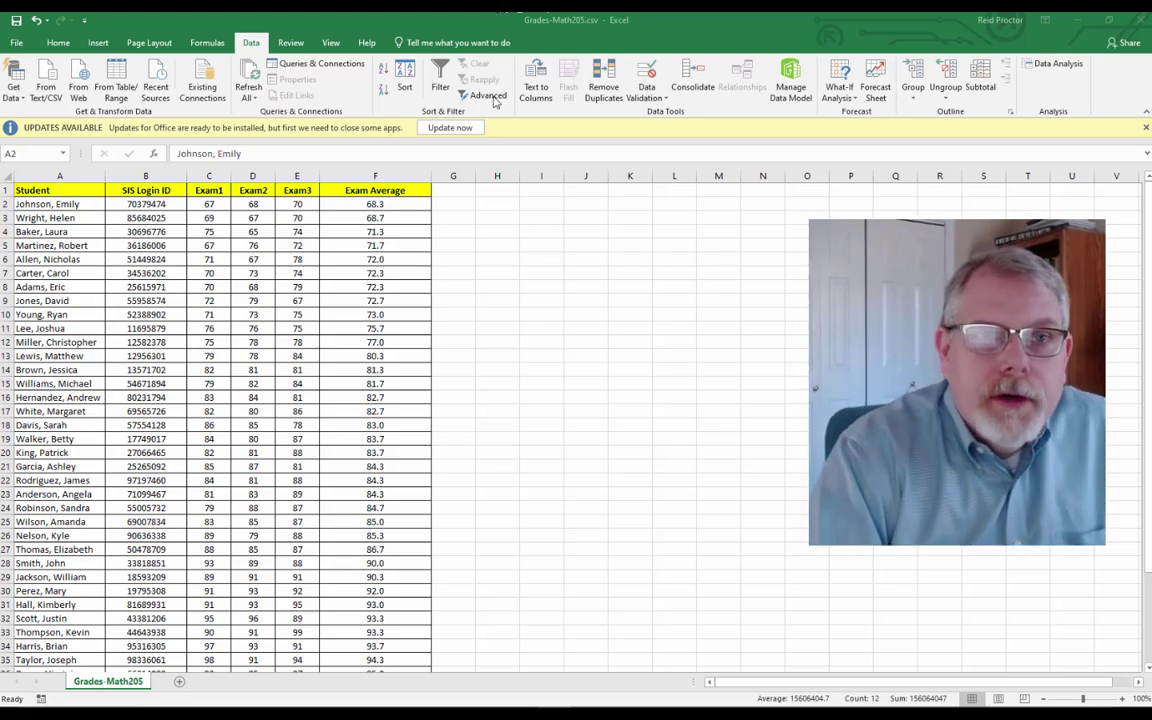
Save a copy of the gradebook in the Downloads folder as an Excel Workbook named Grades-Math205.xlsx.
left_click(14, 42)
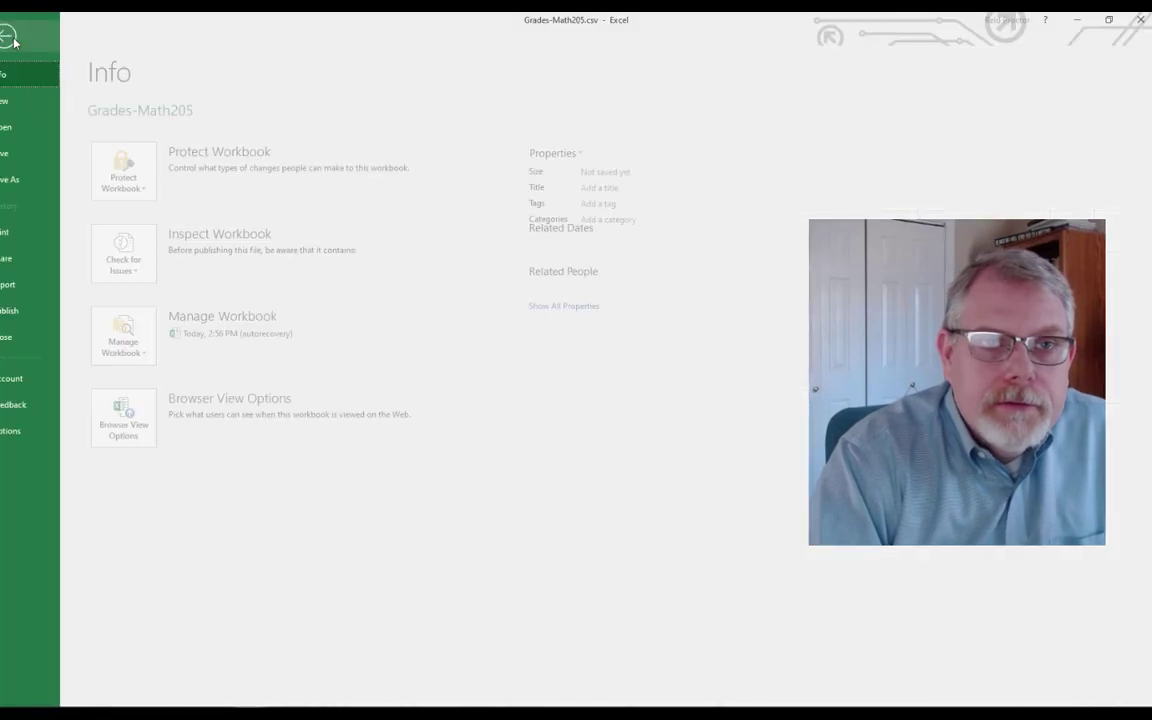
left_click(33, 184)
left_click(149, 330)
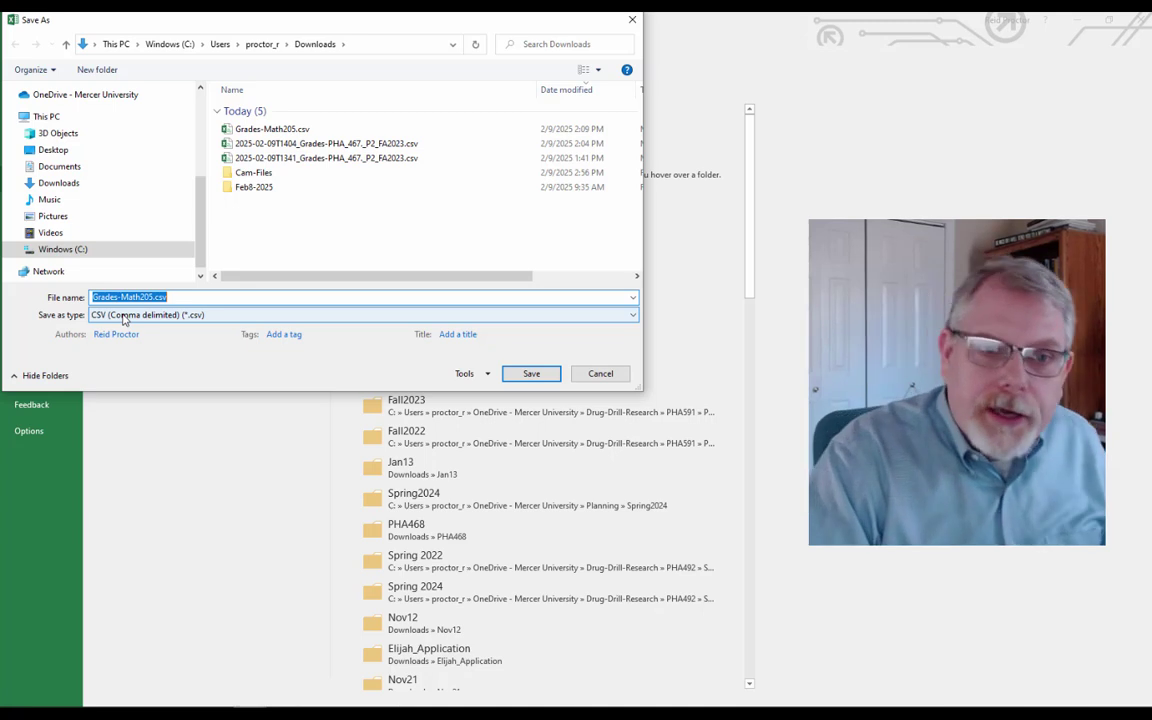
left_click(124, 316)
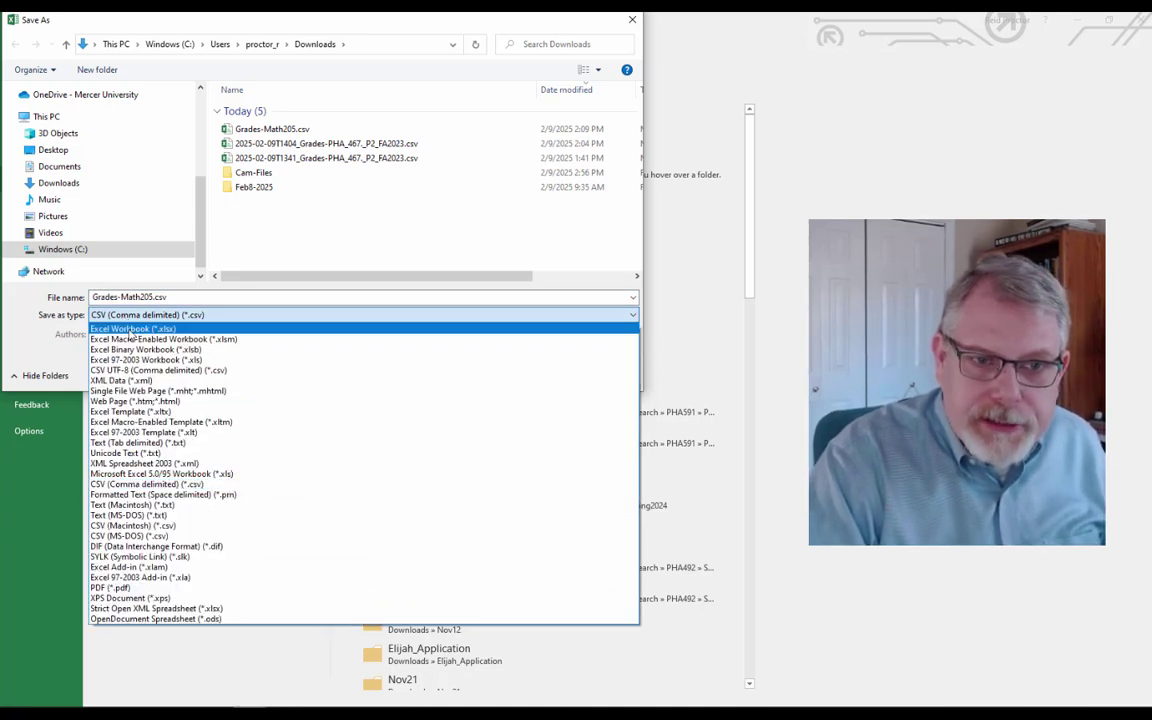
left_click(131, 330)
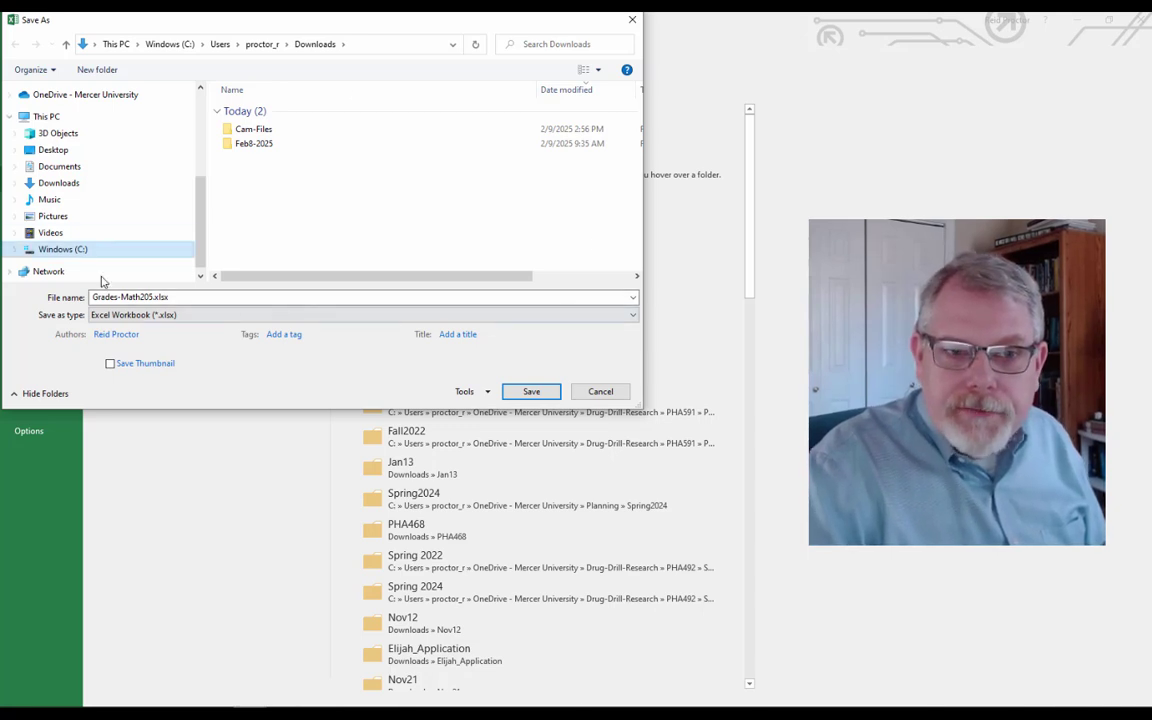
double_click(154, 297)
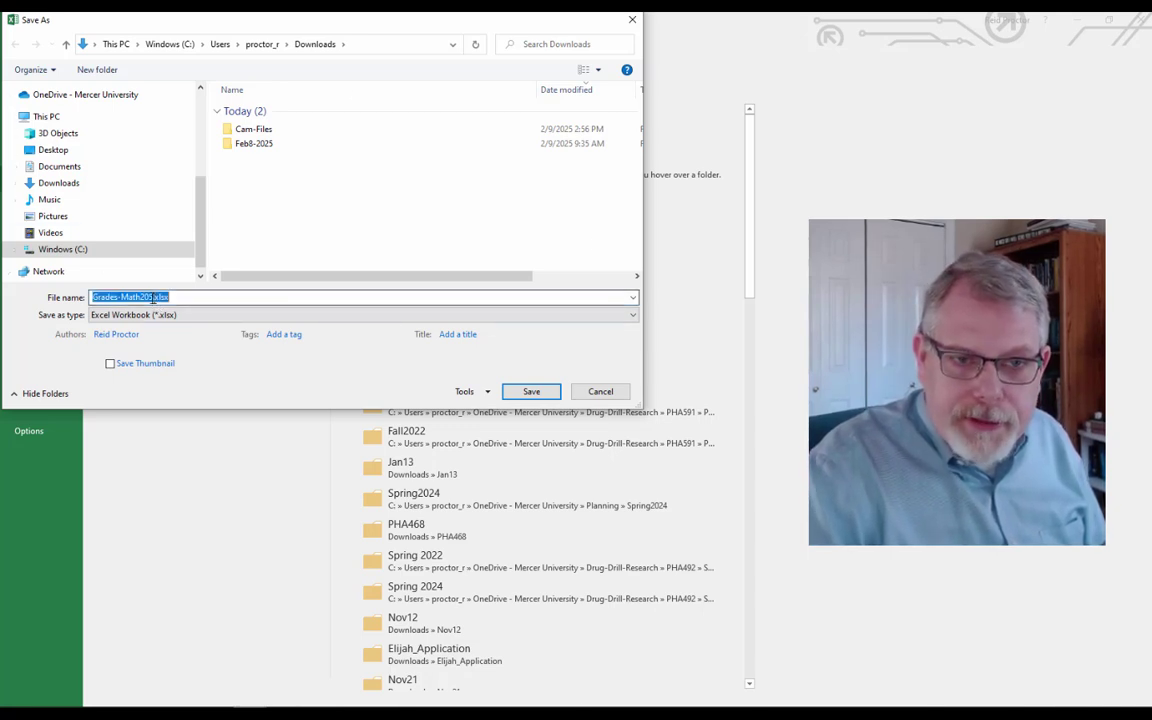
left_click(184, 297)
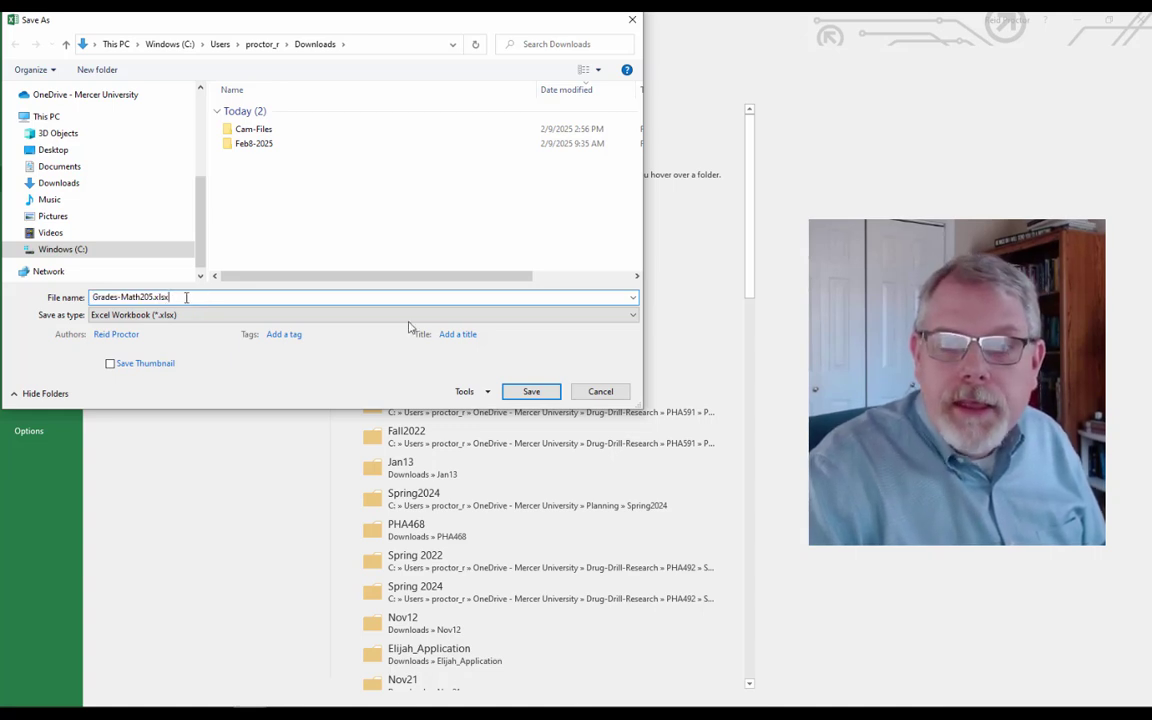
left_click(531, 392)
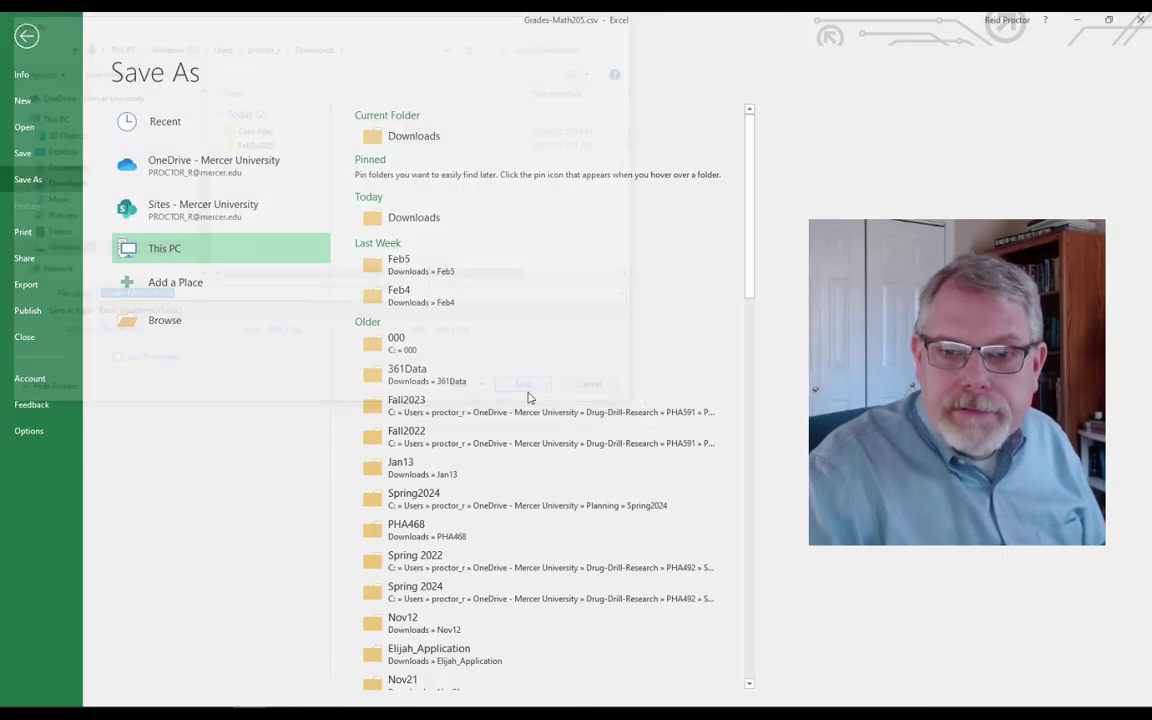